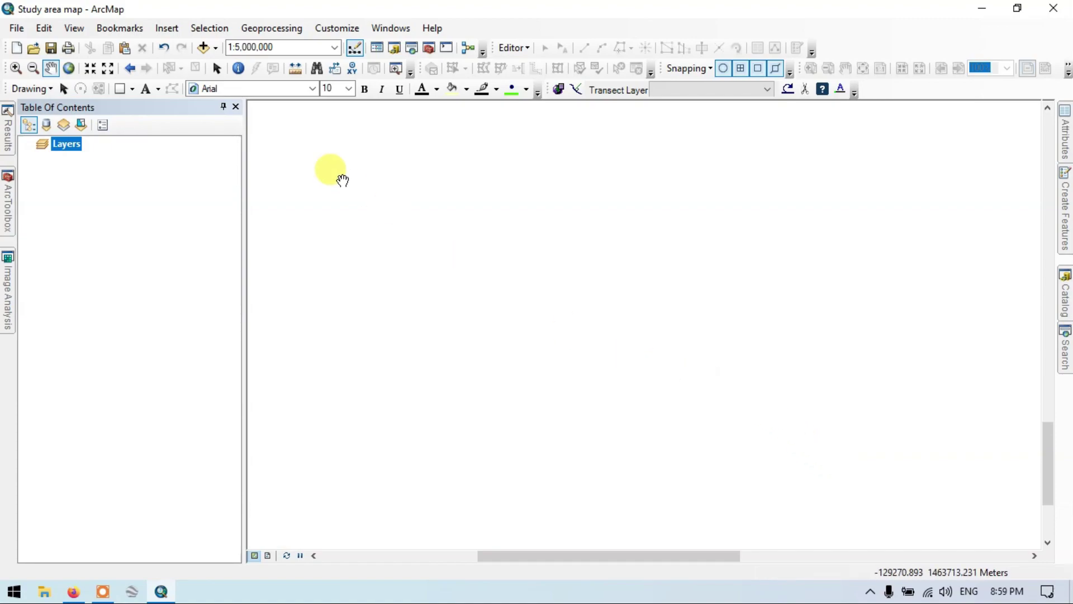
Add the TN32_Dist.shp shapefile from the shapefiles folder to the map
click(216, 48)
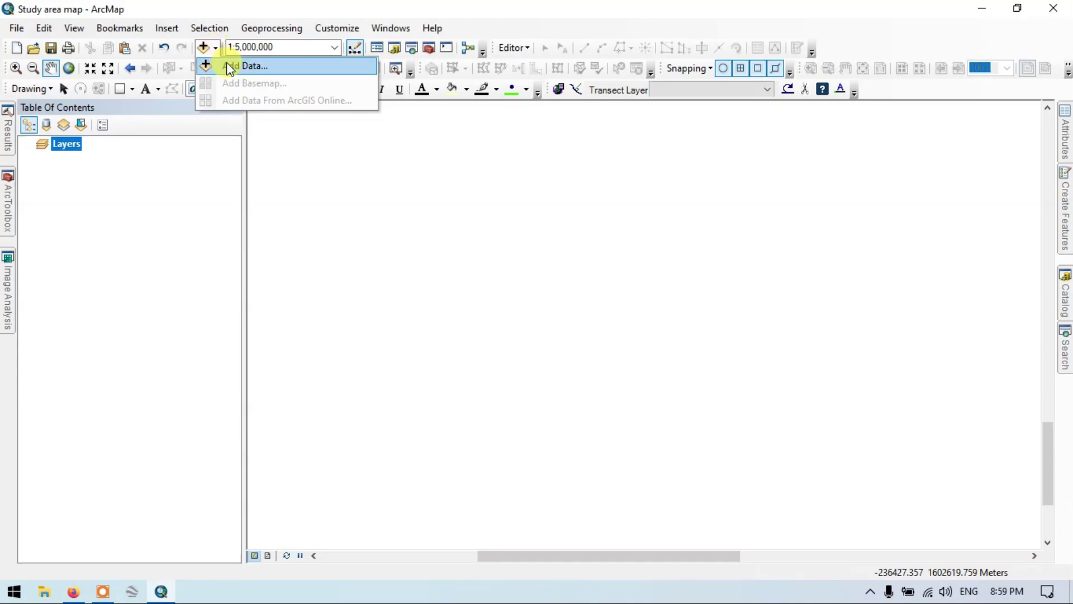
click(226, 63)
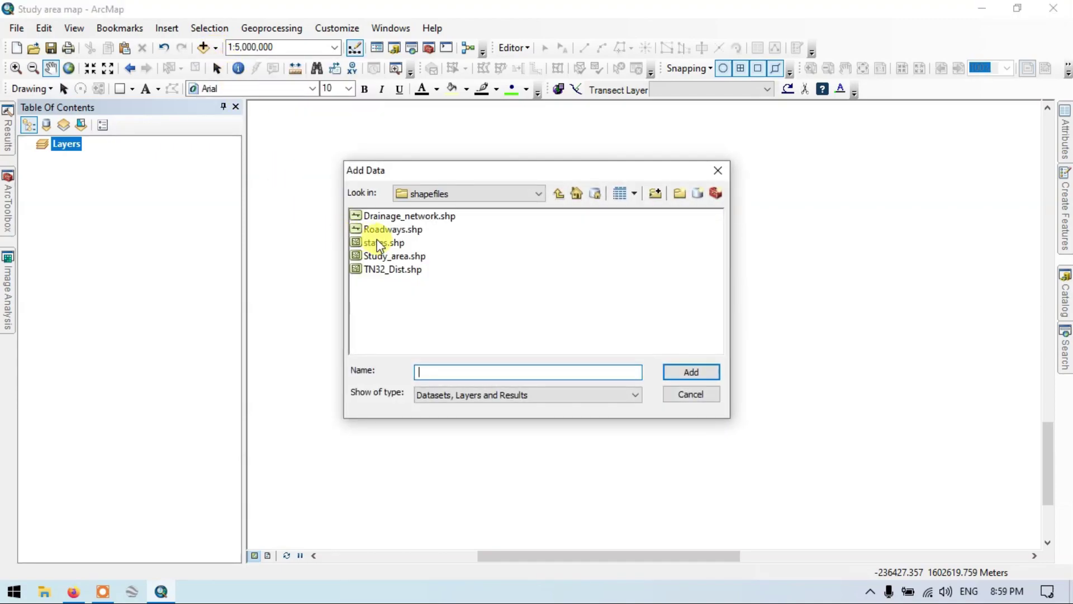
click(397, 270)
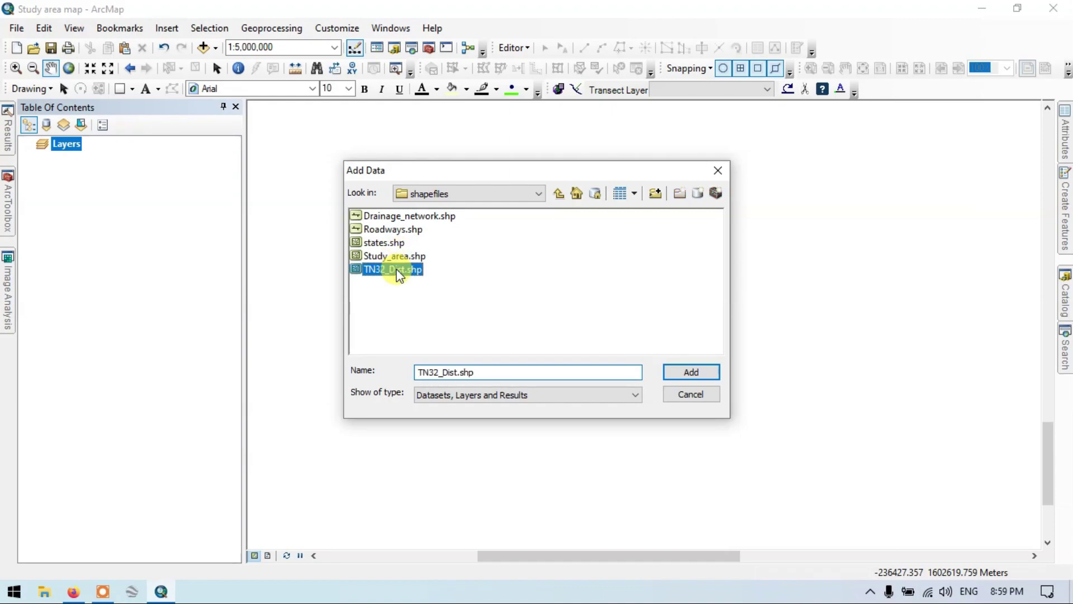
click(691, 373)
drag(721, 237, 599, 224)
drag(549, 247, 563, 251)
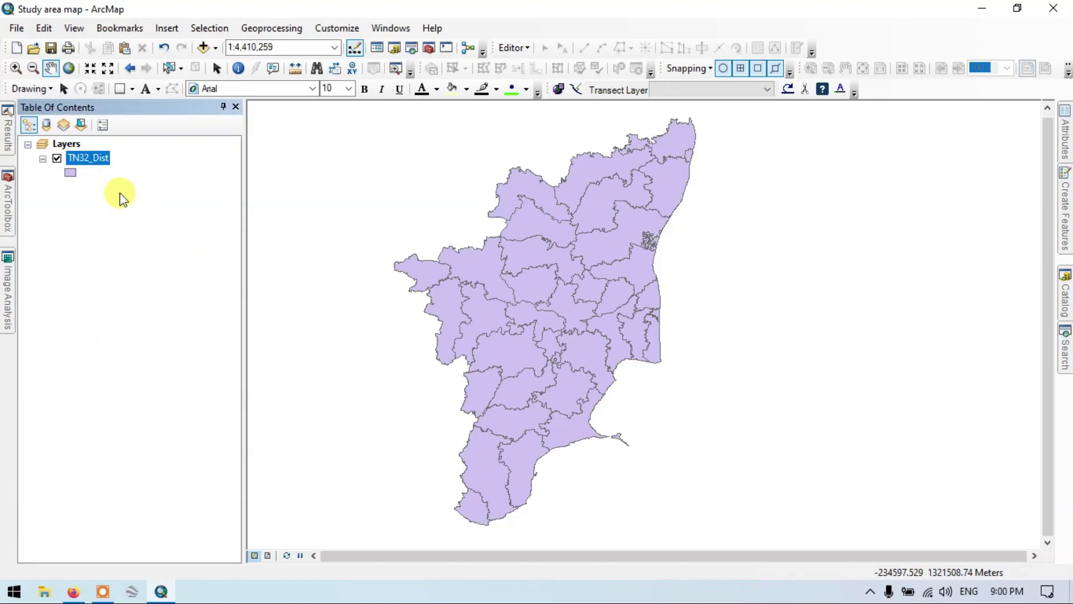
Open the attribute table of TN32_Dist and select the Kanniyakumari district record
right_click(89, 159)
click(160, 209)
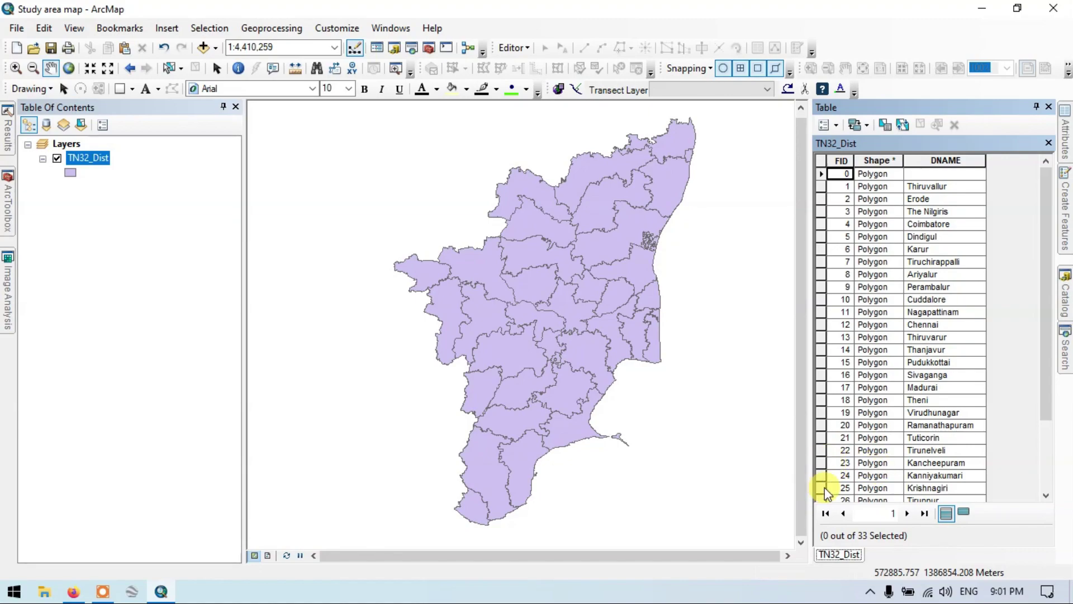
scroll(824, 482, down, 1)
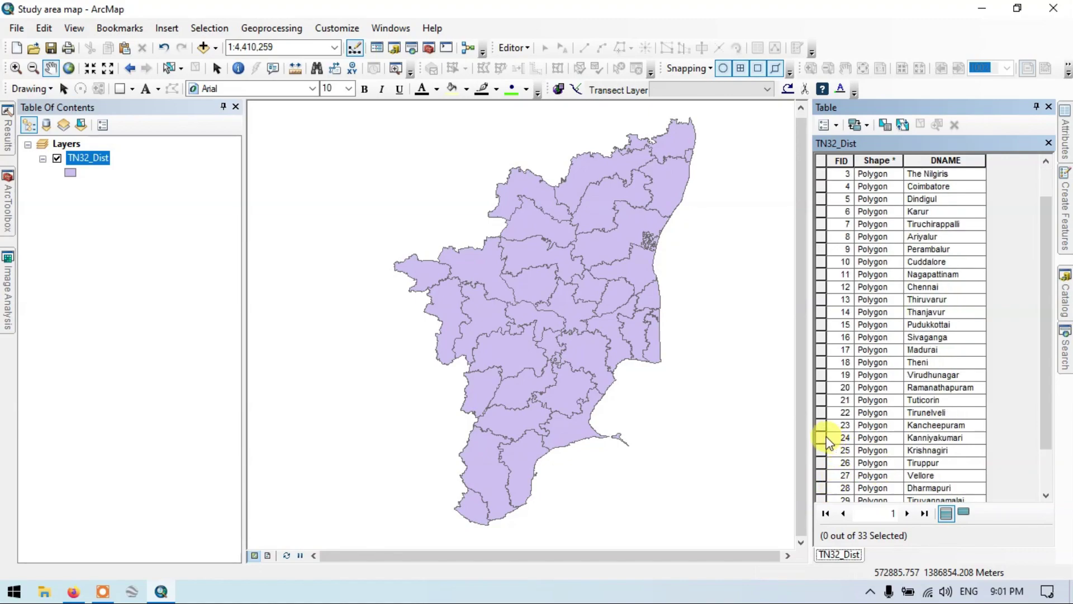
click(821, 438)
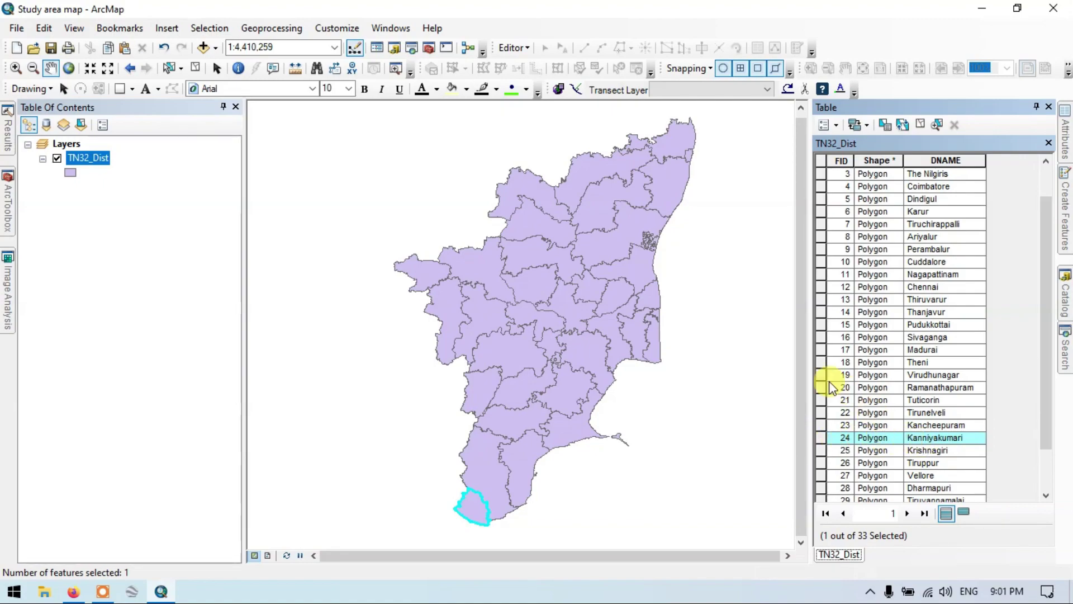
Export the selected TN32_Dist feature to the shapefiles folder as Kanniyakumarit.shp and add it to the map as a layer
right_click(88, 156)
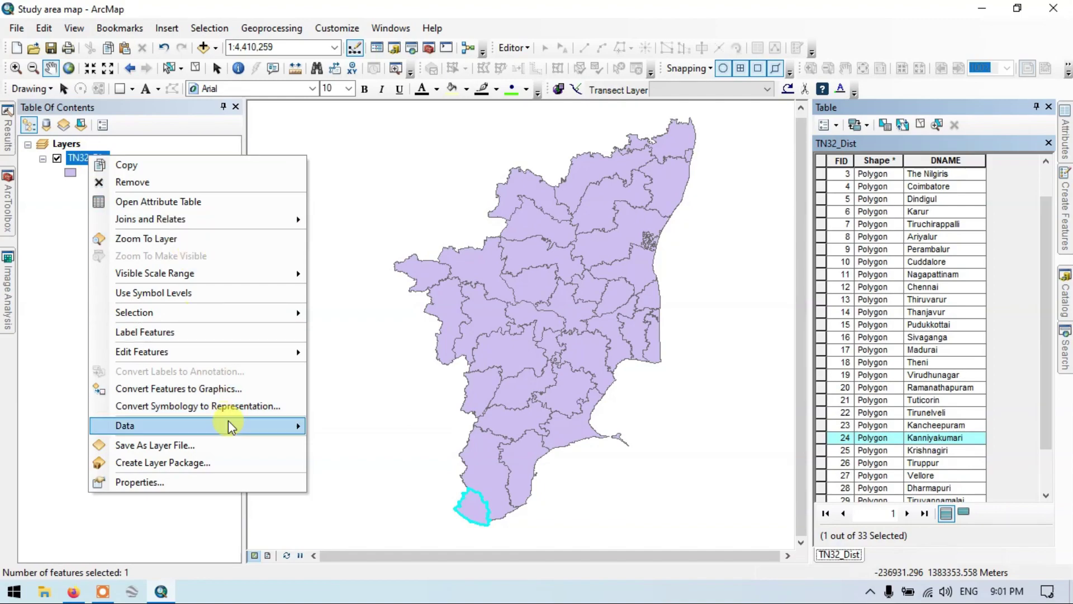
mouse_move(239, 429)
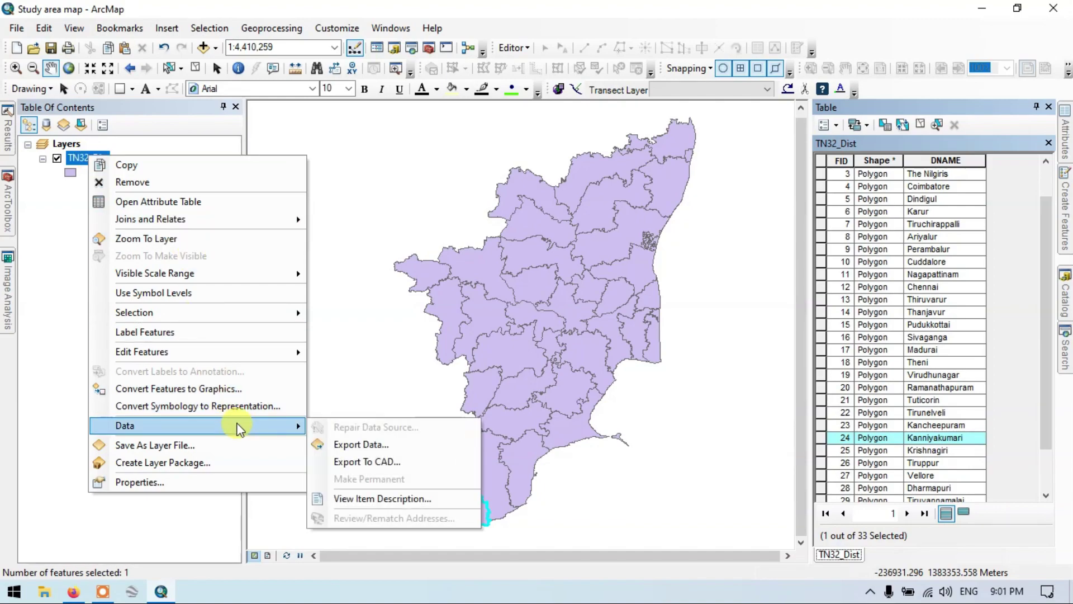
click(342, 445)
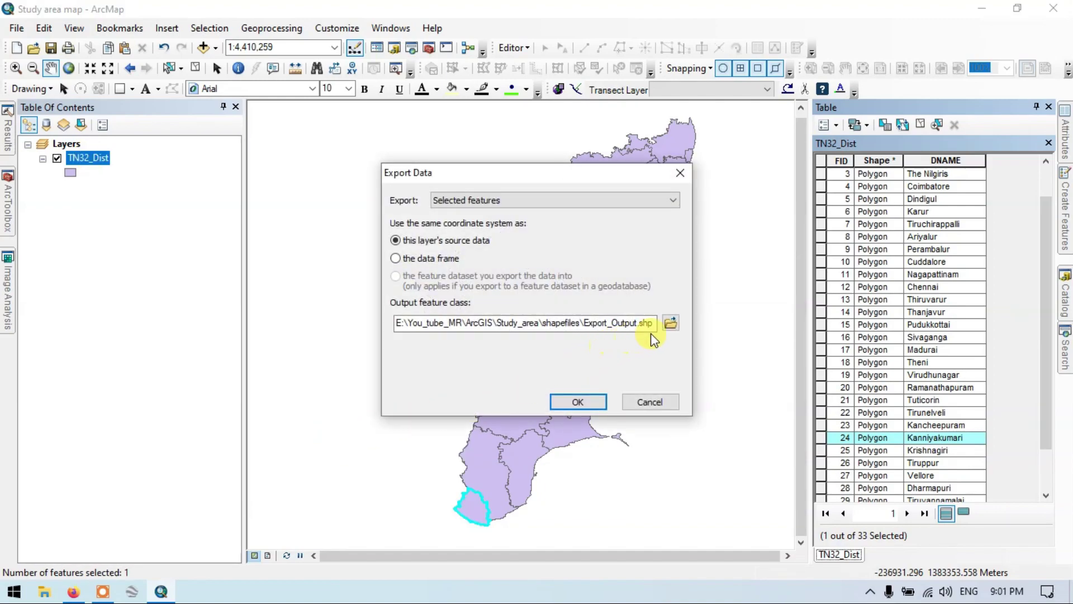
click(645, 323)
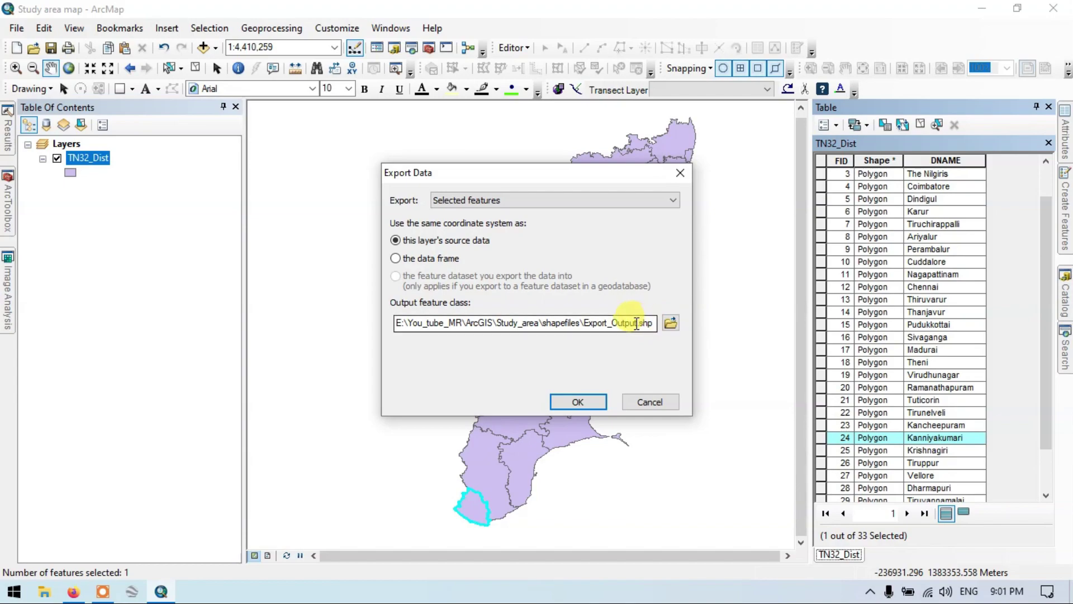
click(636, 323)
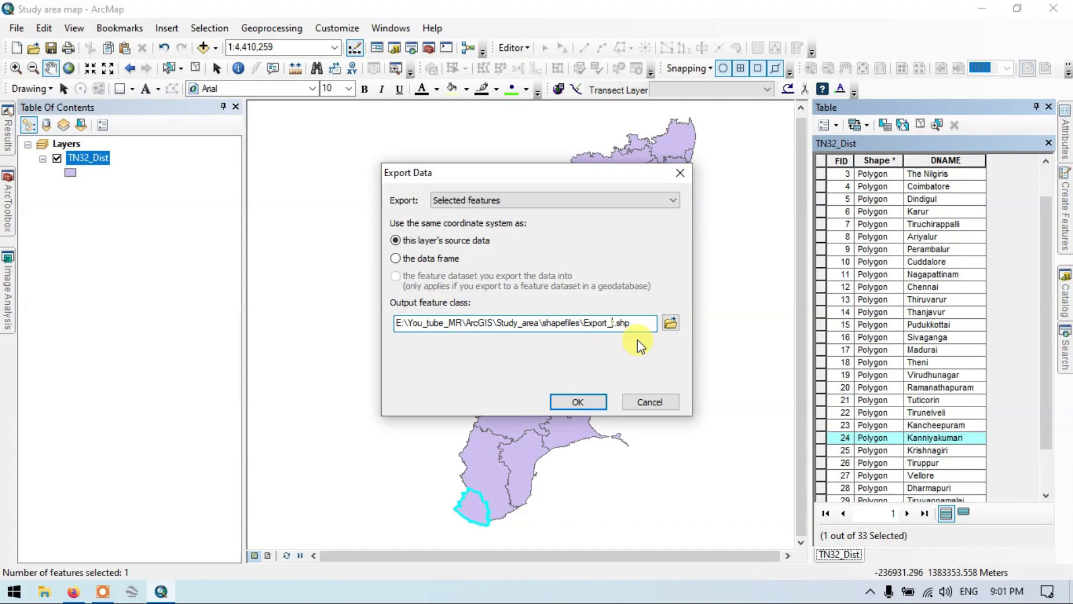
key(BackSpace)
key(BackSpace)
text(Kanyakumari)
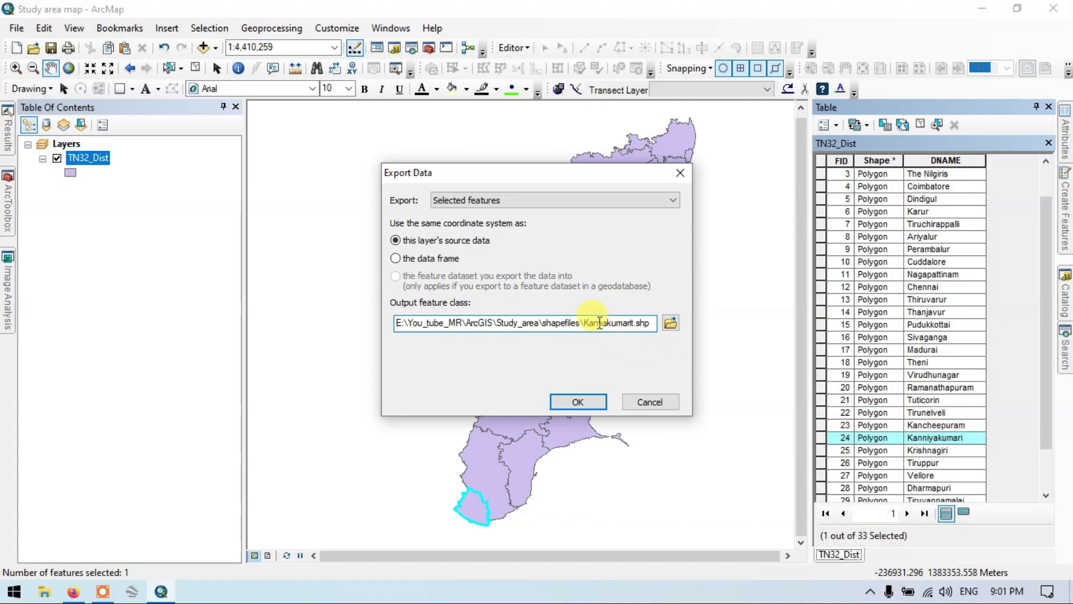
text(ni)
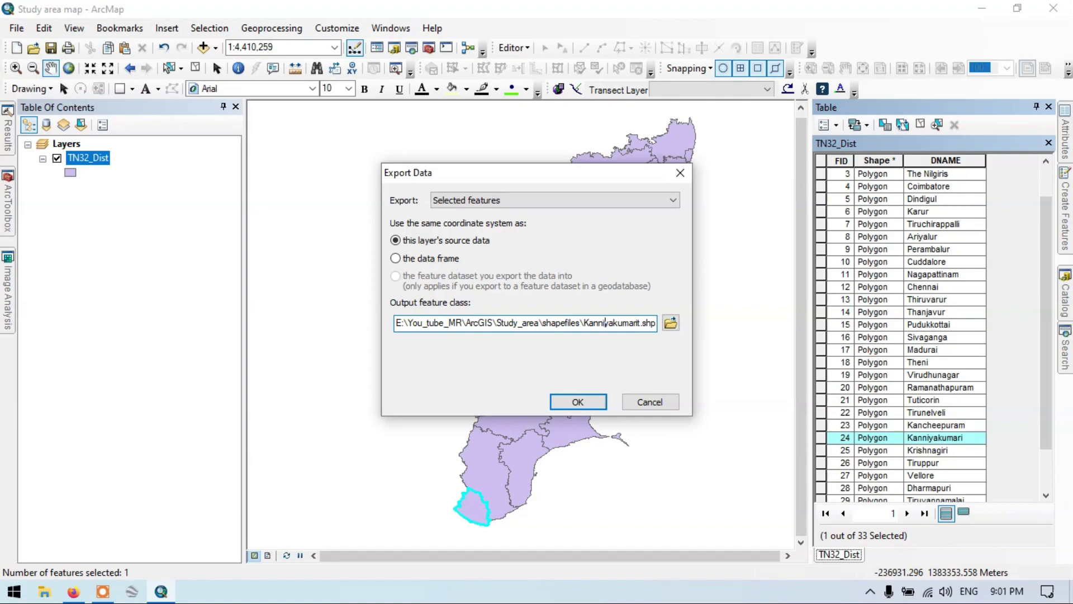
click(578, 402)
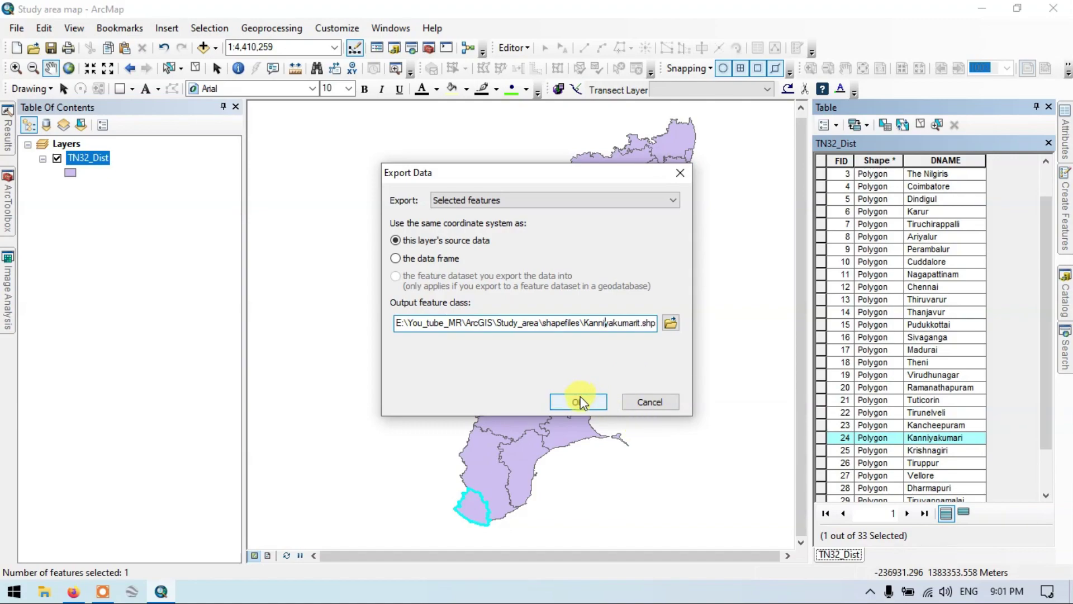
click(579, 401)
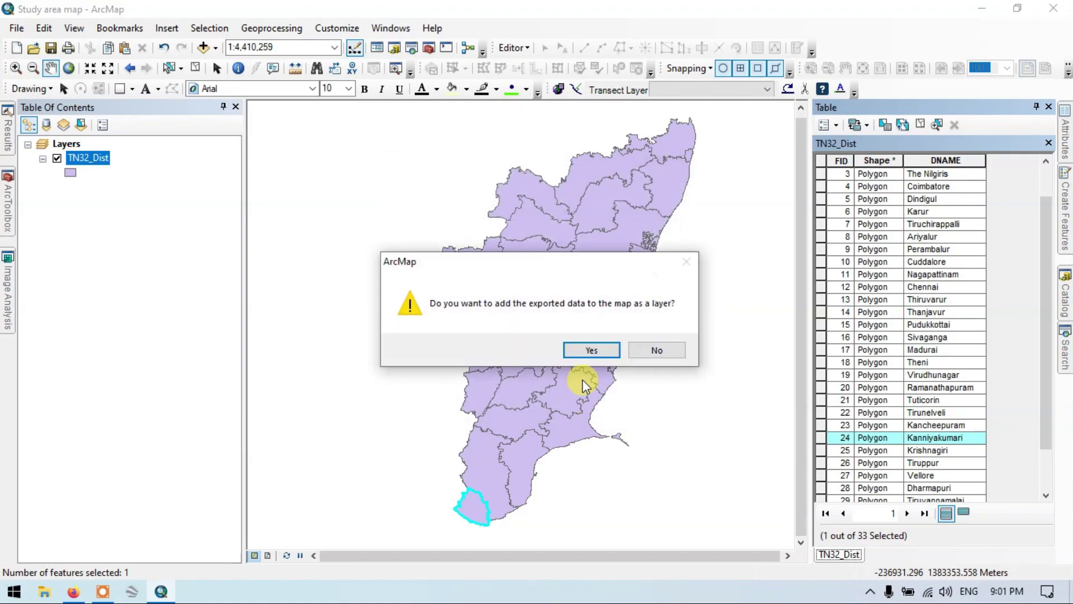
click(592, 350)
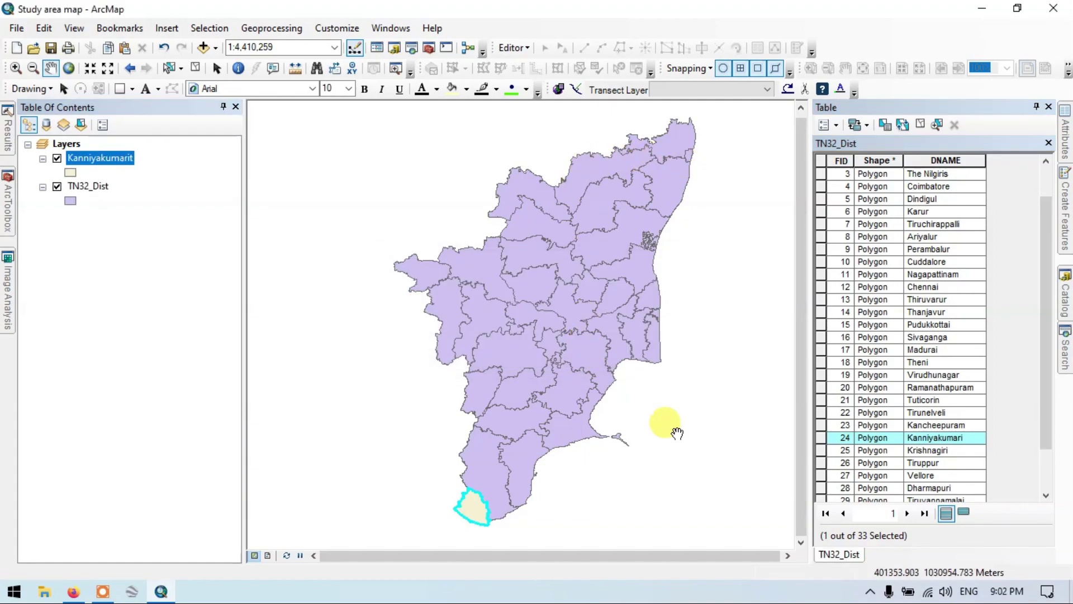
Turn off the visibility of the TN32_Dist layer so only the exported district is drawn
drag(525, 492, 615, 367)
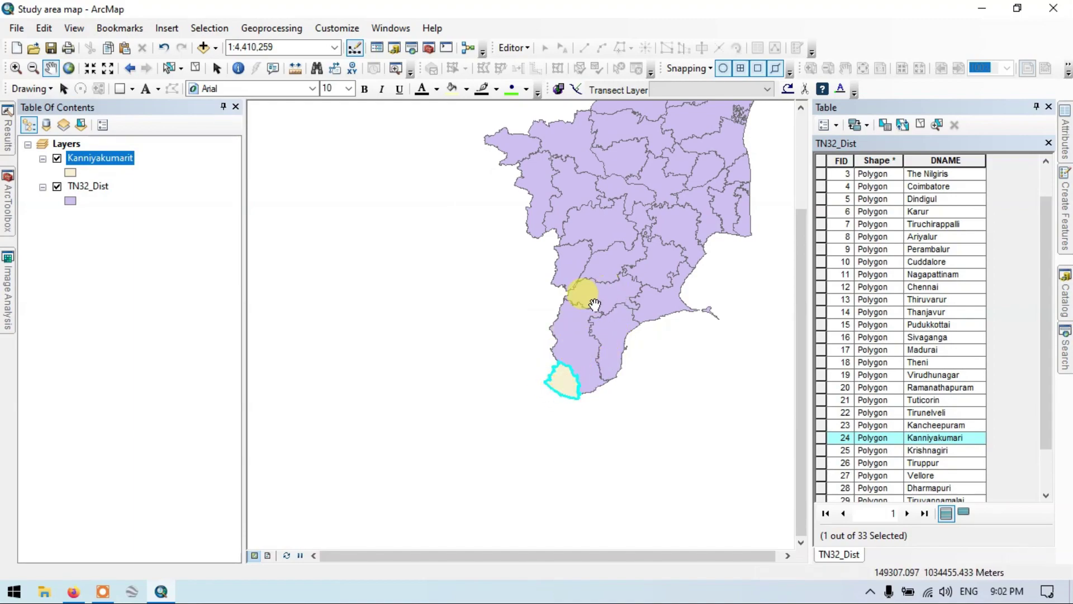
drag(581, 290, 528, 387)
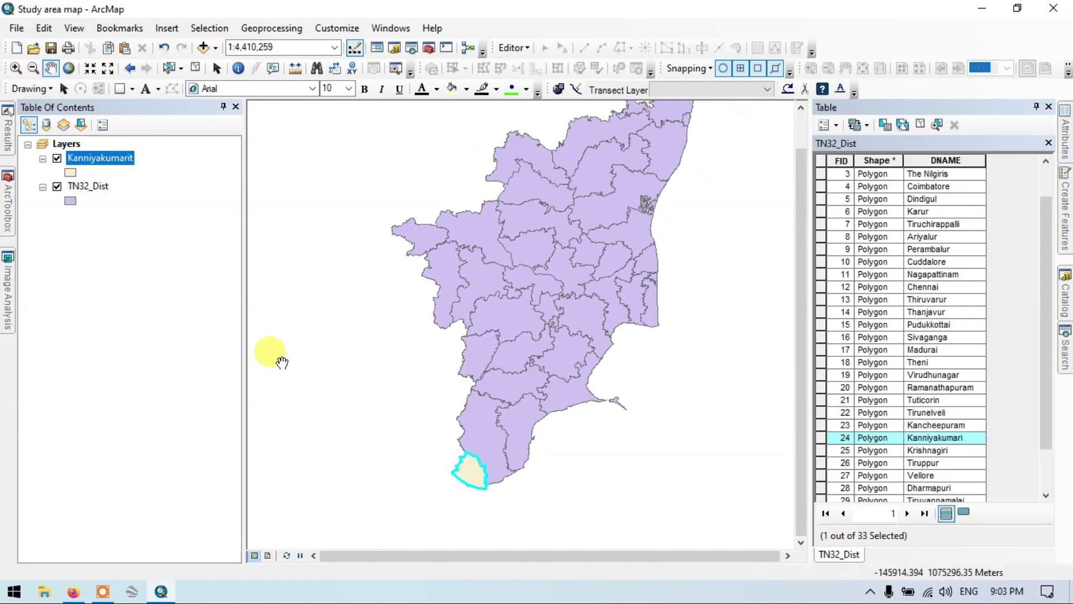
click(57, 186)
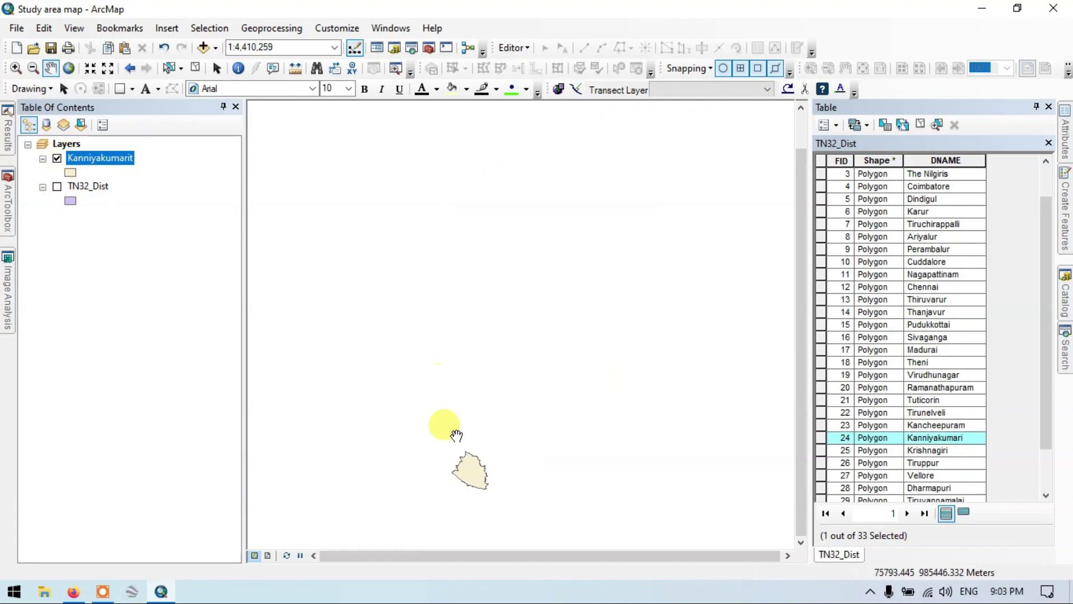
Change the Kanniyakumarit layer's polygon symbol to the Radiation Overlay style
drag(469, 462, 570, 308)
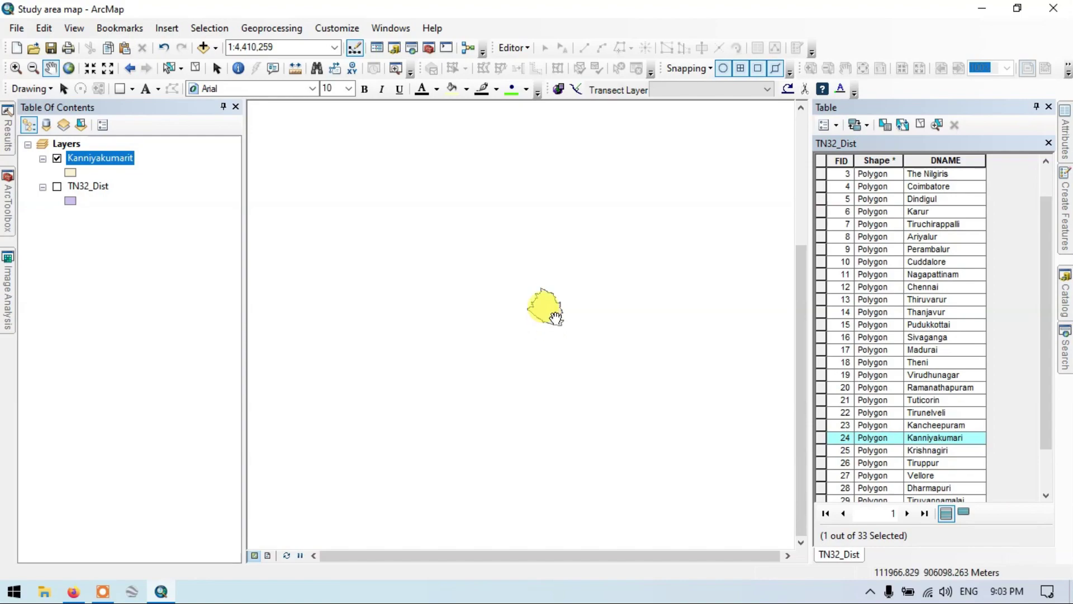
scroll(555, 315, up, 5)
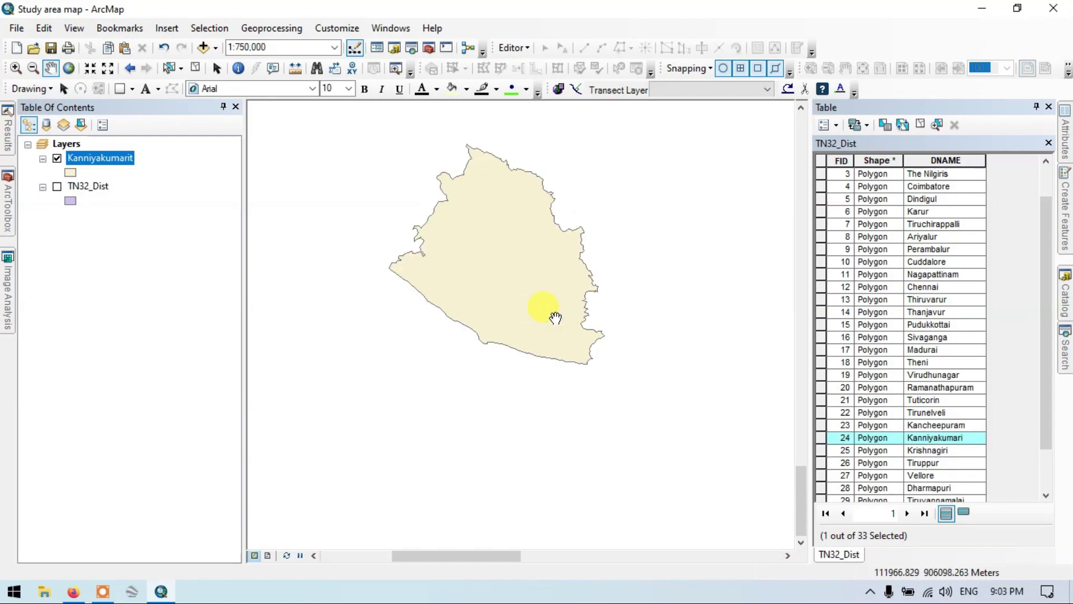
scroll(553, 316, up, 1)
drag(500, 219, 525, 313)
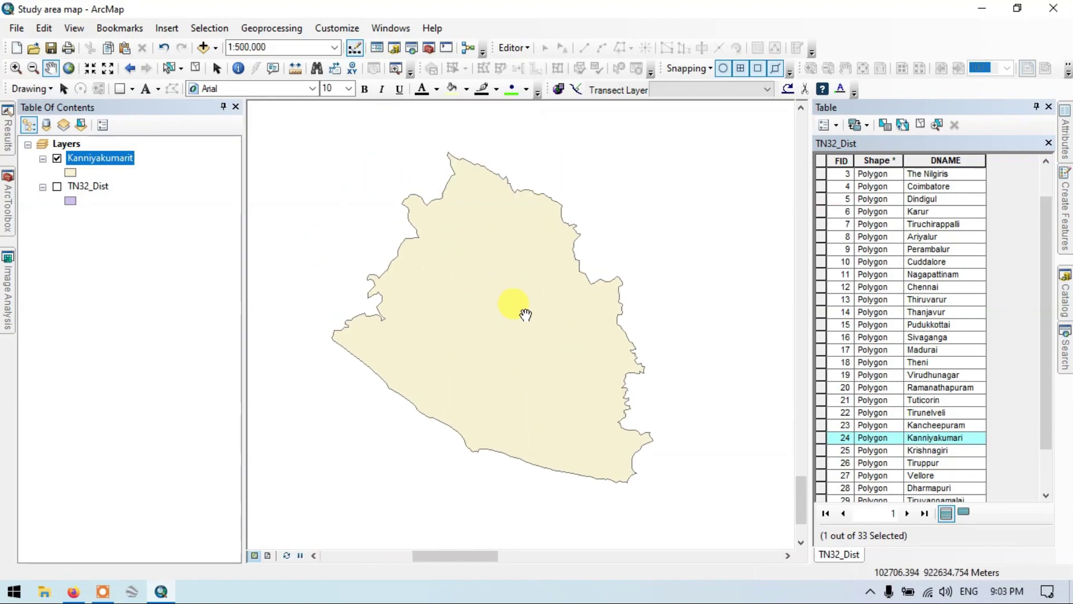
right_click(71, 173)
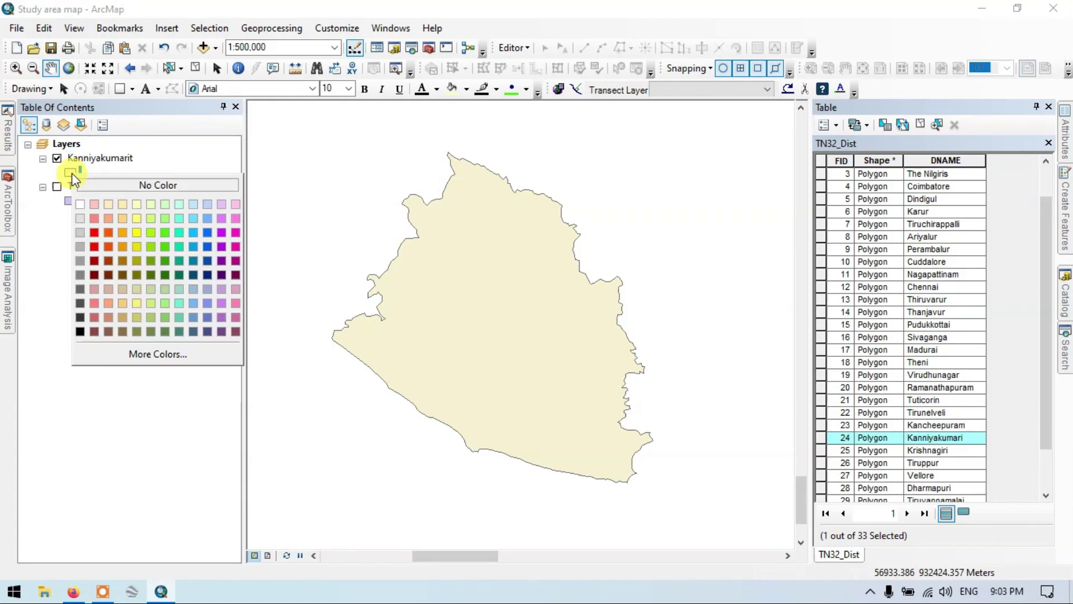
click(67, 170)
click(69, 170)
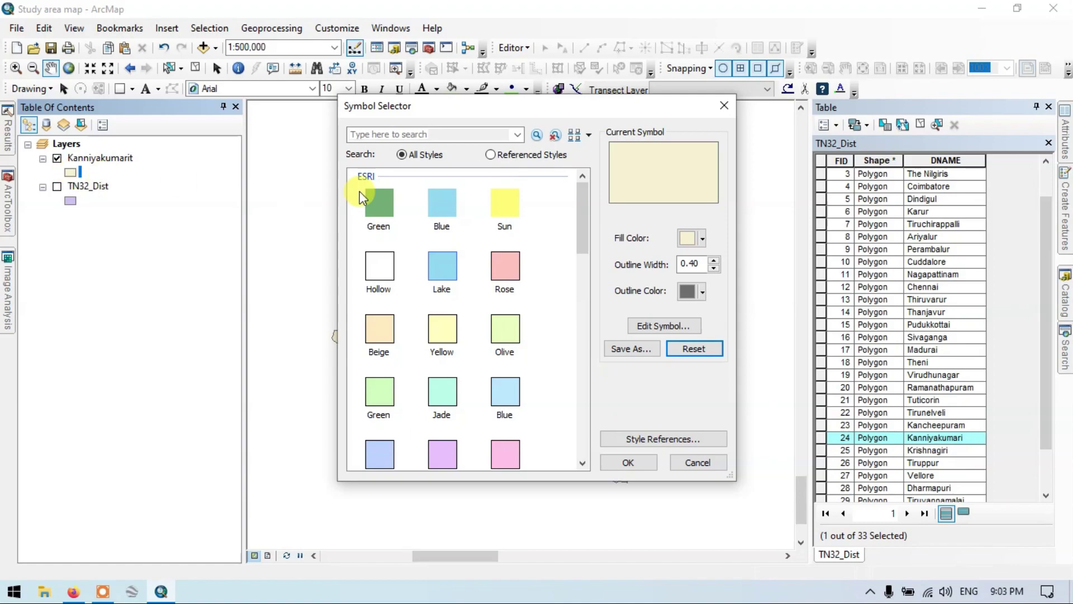
scroll(498, 316, down, 5)
scroll(440, 374, down, 3)
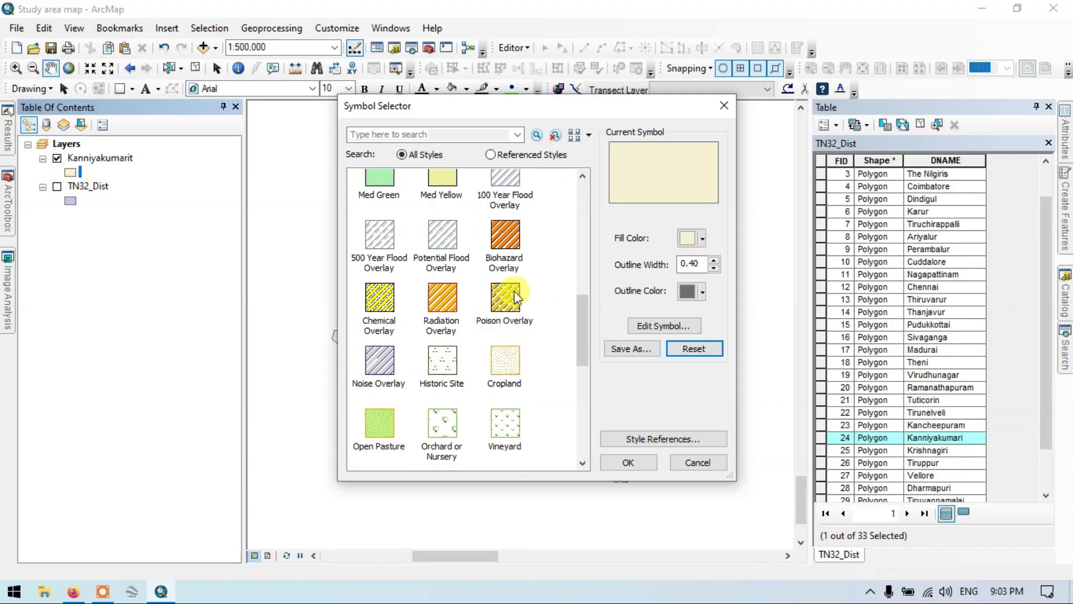
click(441, 301)
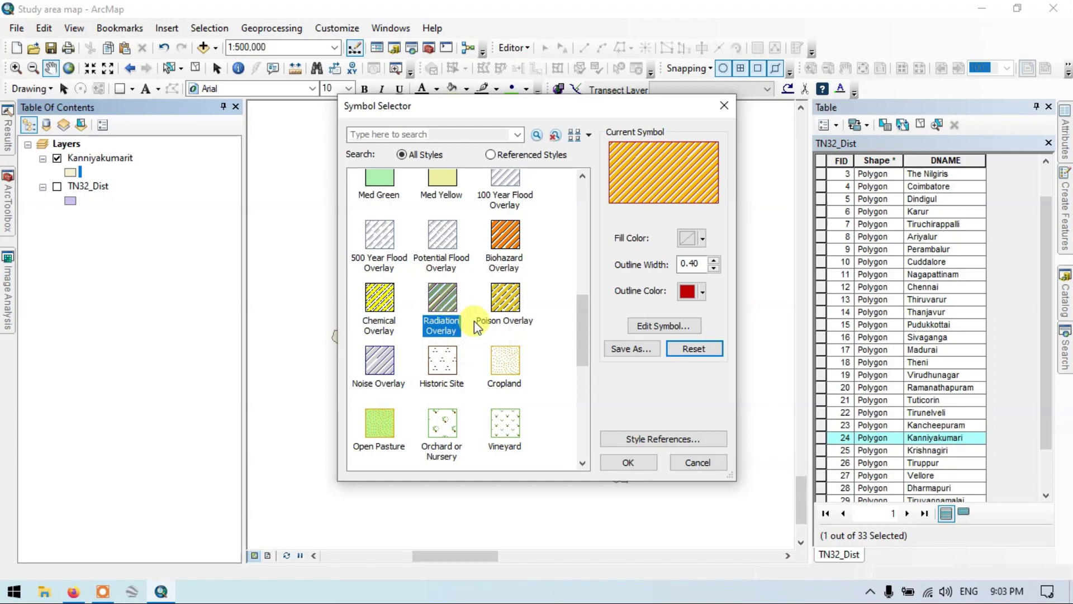
click(620, 462)
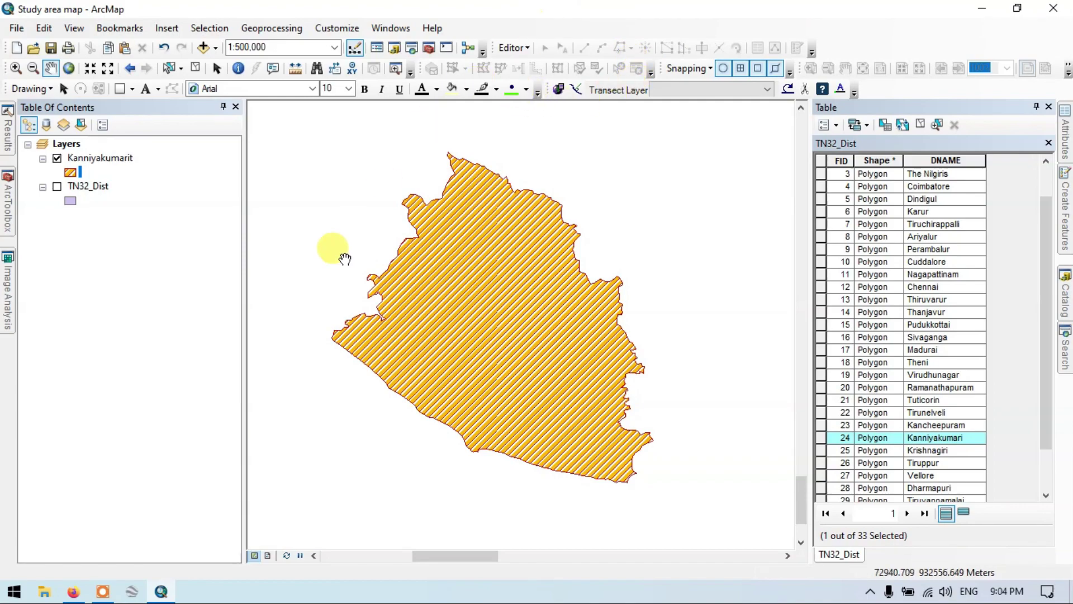
Switch to the page layout view and set the Letter paper orientation to Landscape
click(265, 556)
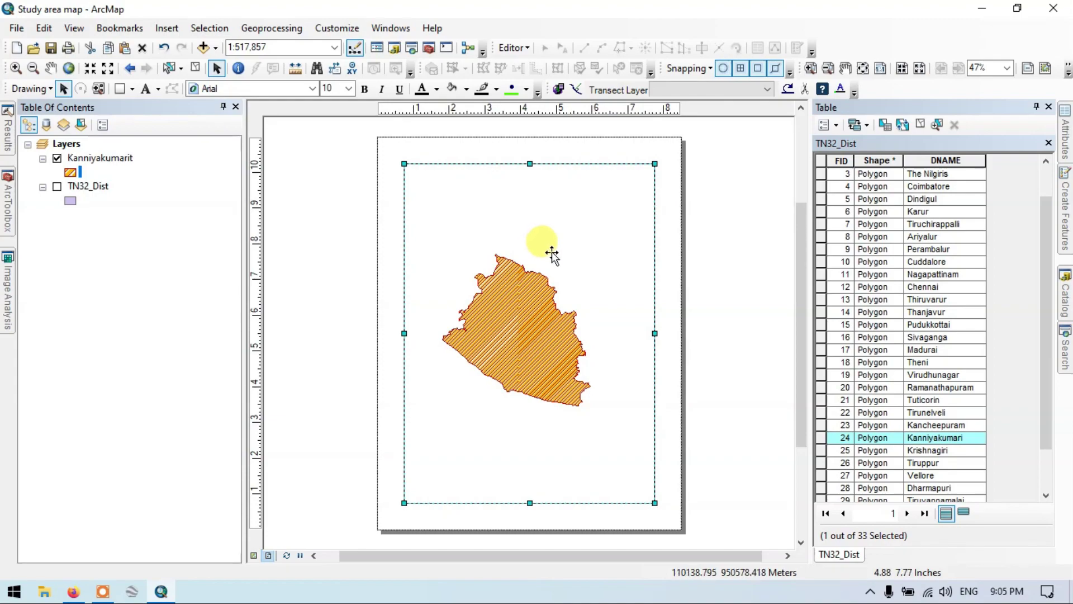
click(18, 27)
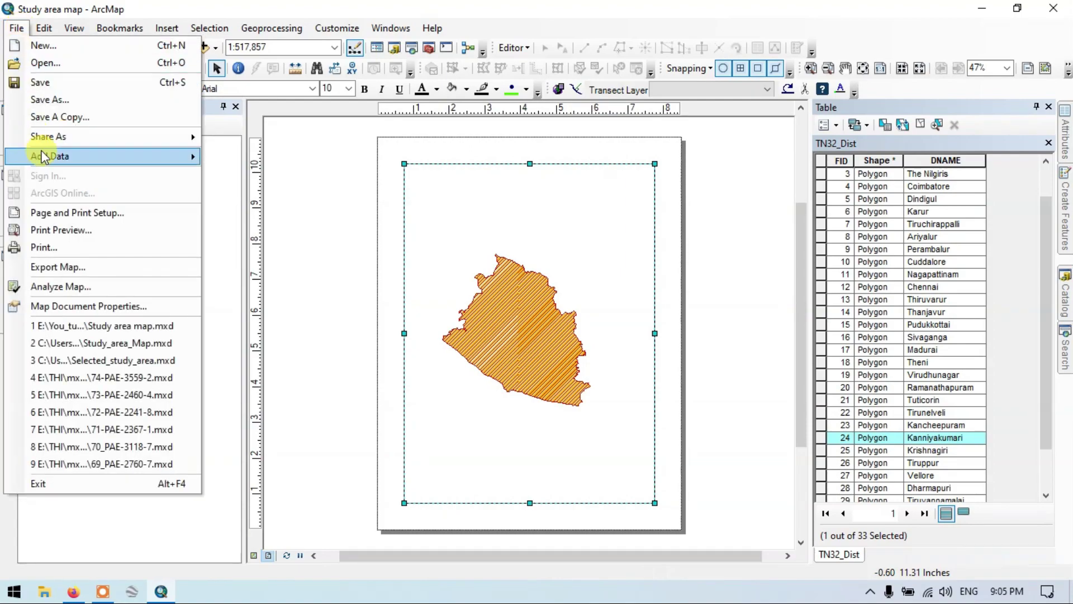
click(92, 216)
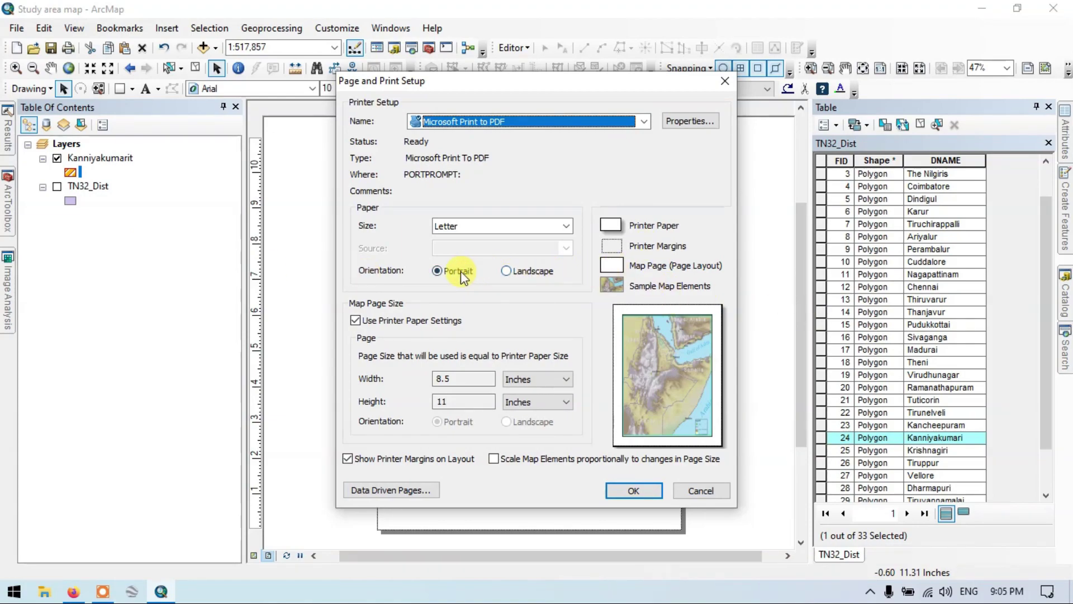
click(507, 271)
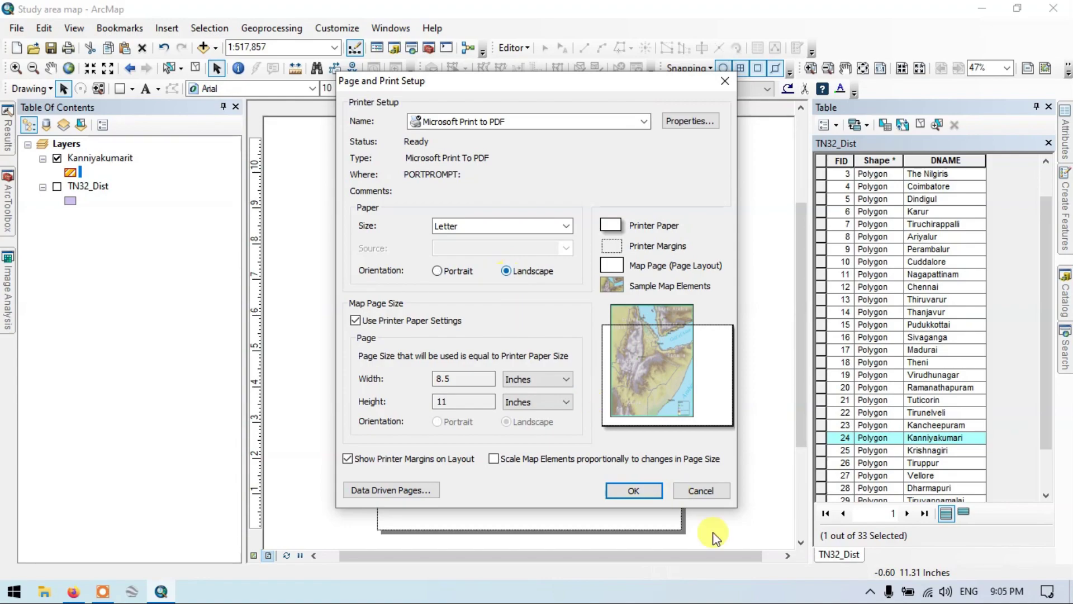
click(649, 491)
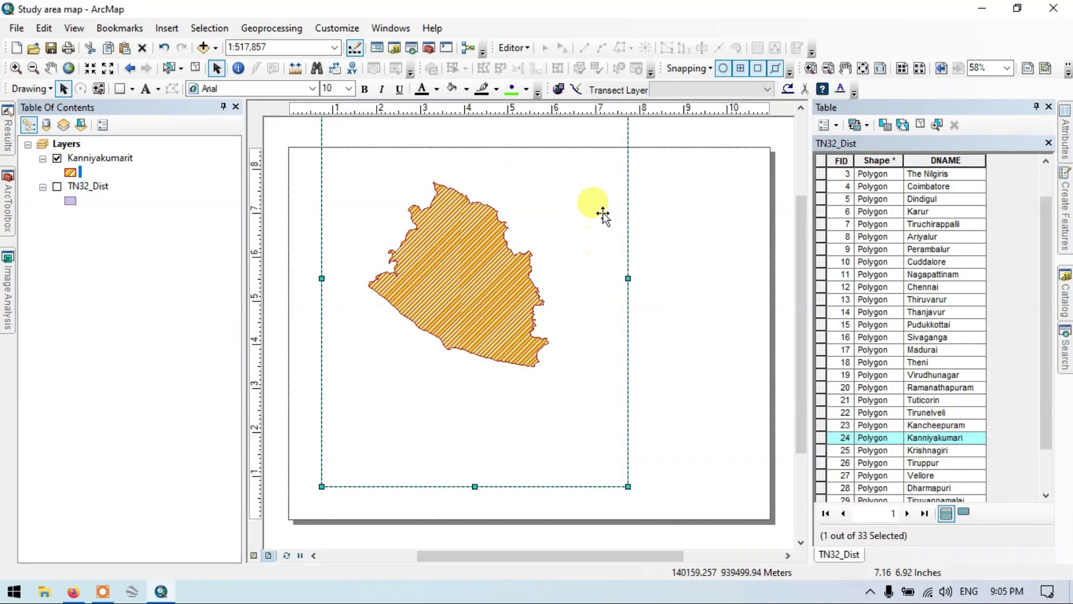
Shrink the district's data frame to about 5.3 by 5.3 inches and place it in the right half of the landscape page
drag(487, 172, 486, 252)
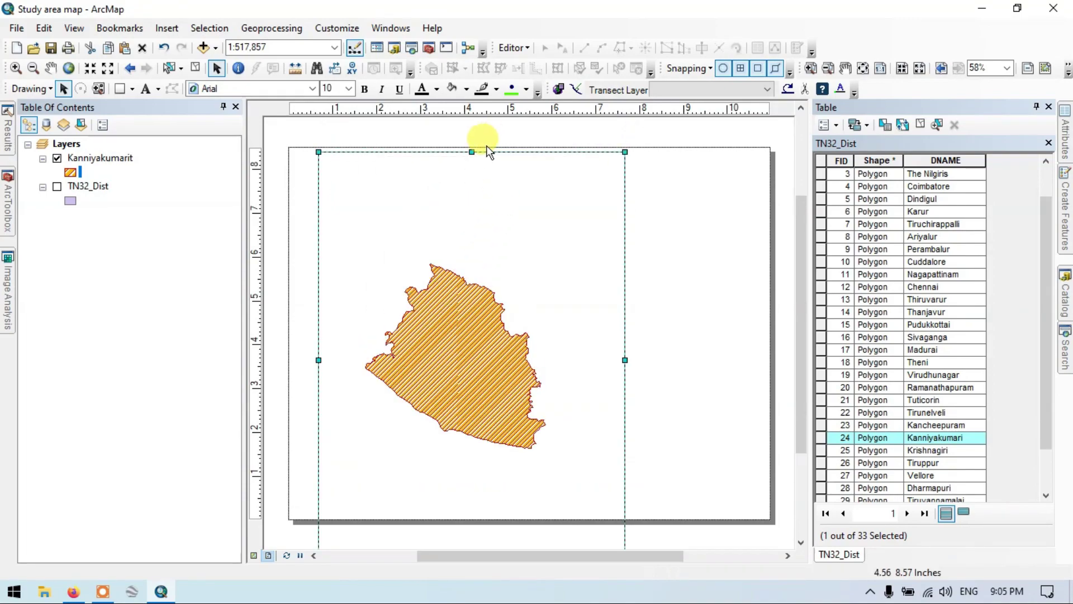
drag(474, 147, 455, 263)
drag(568, 443, 650, 374)
drag(692, 477, 619, 414)
drag(533, 215, 663, 242)
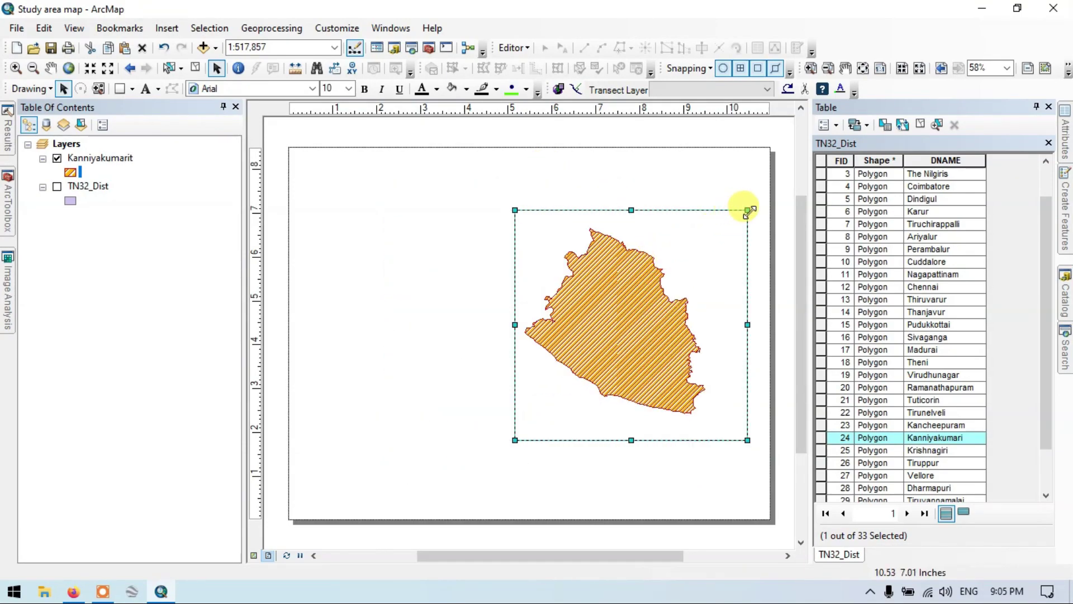
Resize the district's data frame to about 5.3 by 4.5 inches in the lower right part of the page
drag(601, 266, 639, 304)
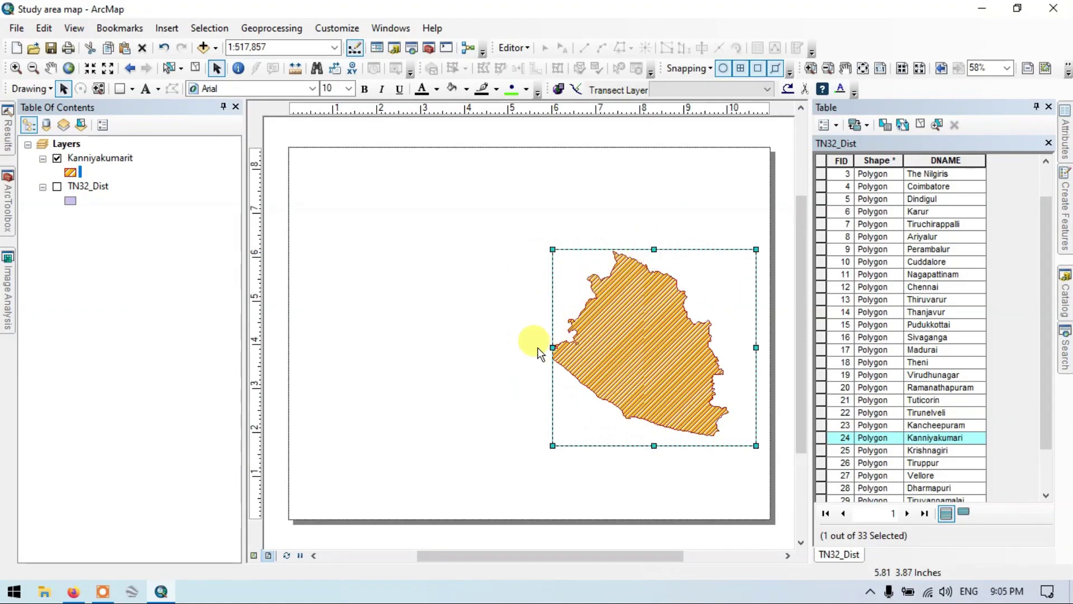
drag(553, 347, 524, 347)
right_click(632, 341)
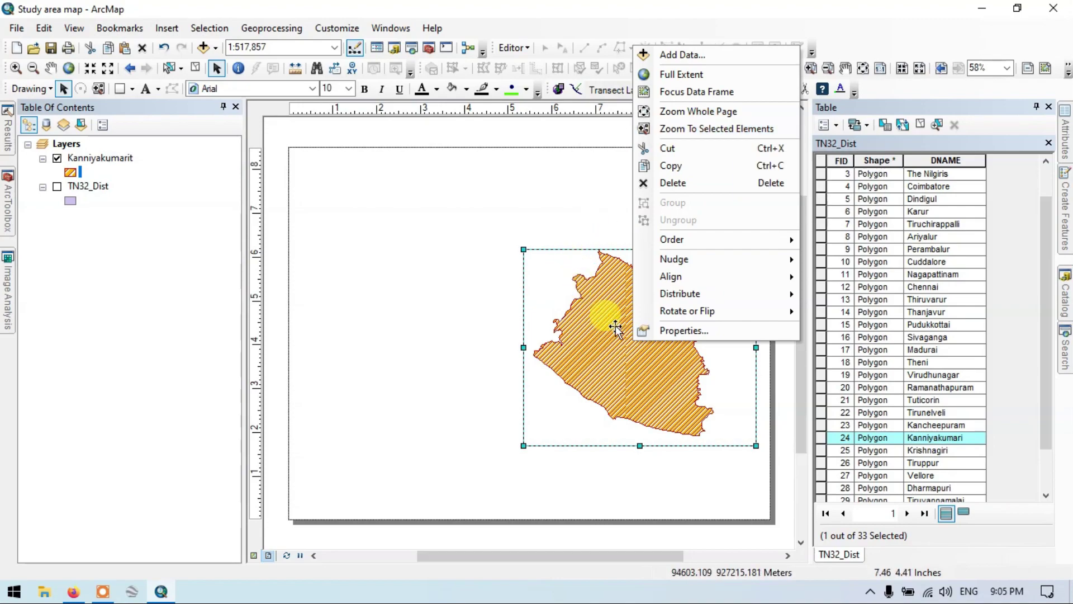
right_click(597, 297)
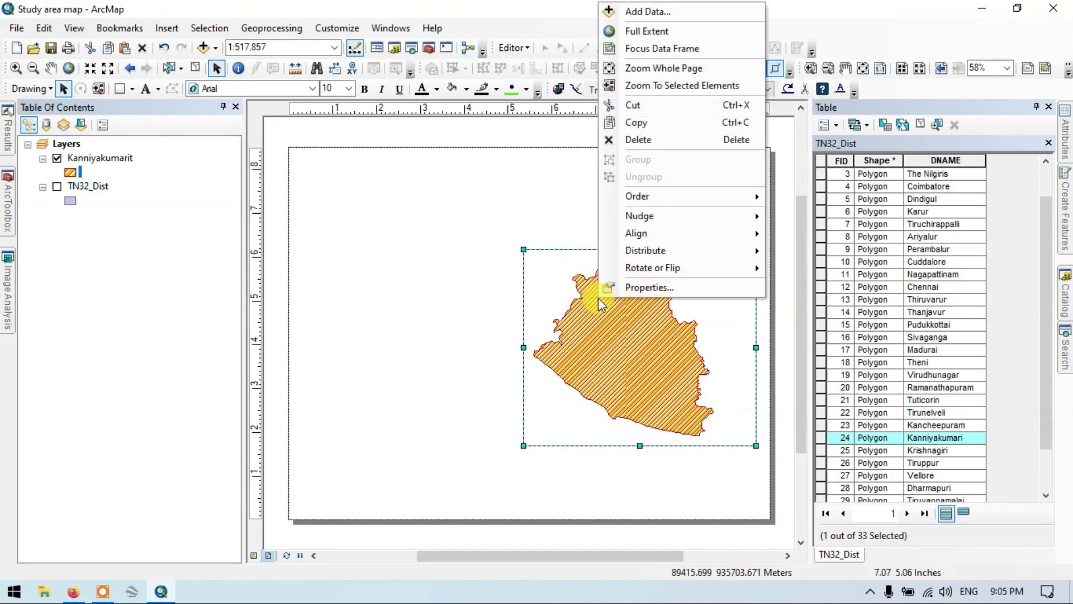
click(495, 284)
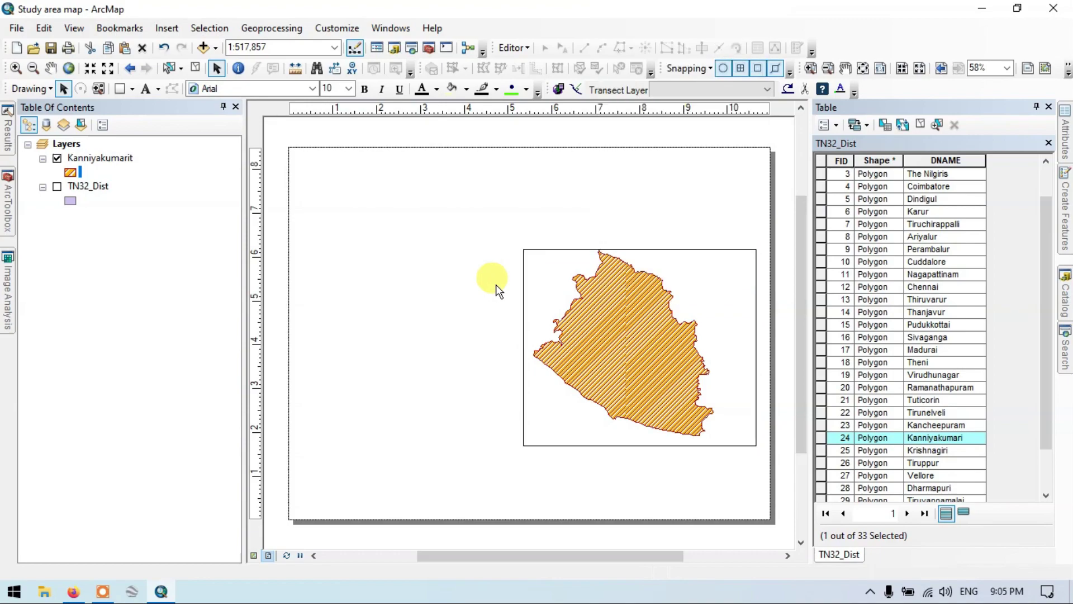
Show the data frame's full extent and enlarge the view around the Kanniyakumari district
right_click(667, 335)
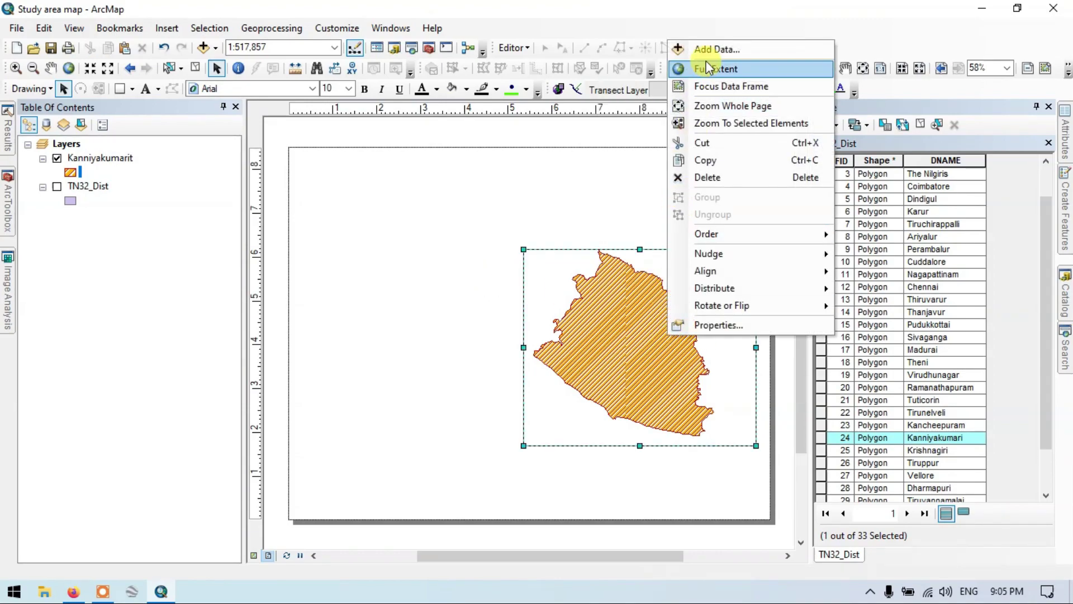
click(716, 69)
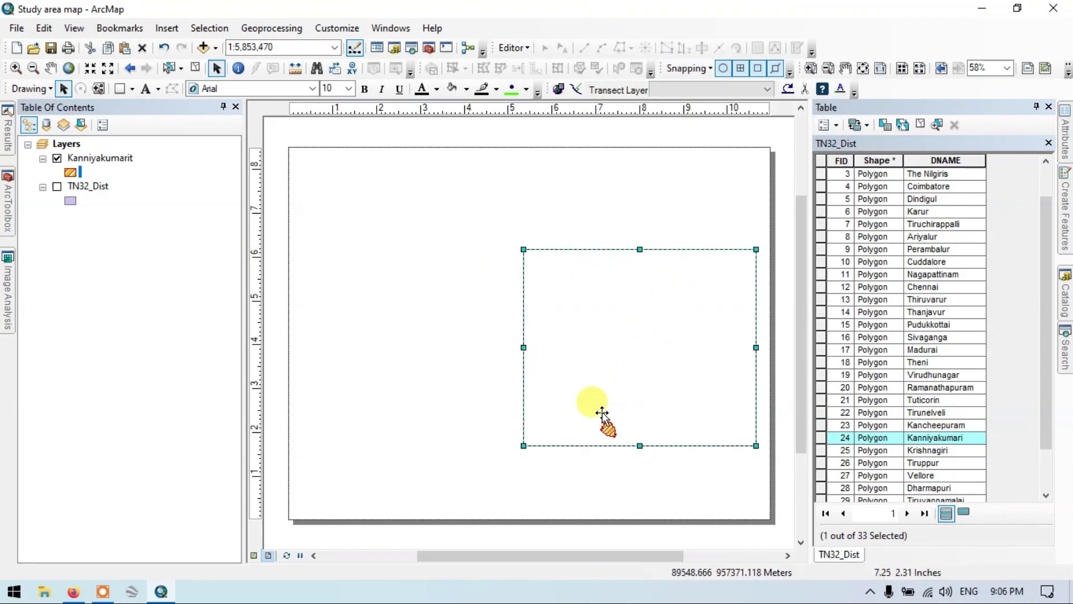
click(16, 68)
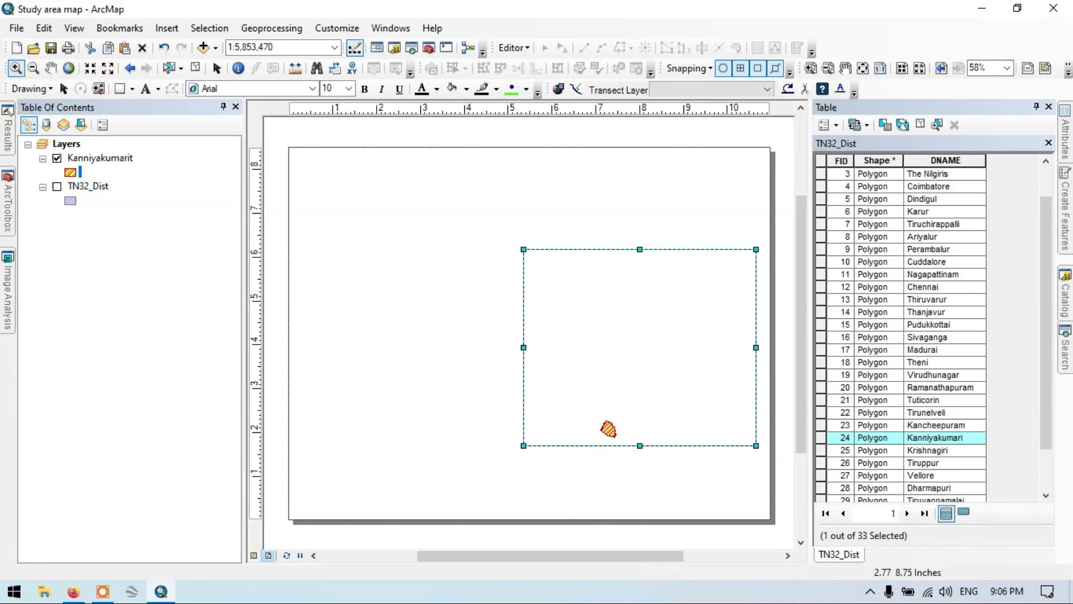
drag(593, 411, 613, 433)
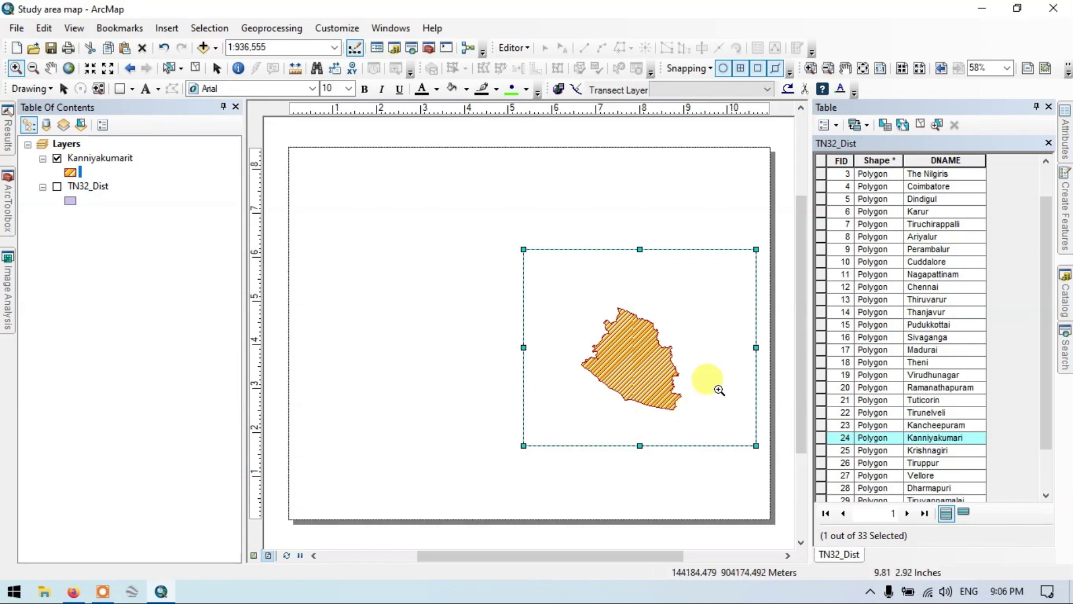
drag(575, 299, 705, 430)
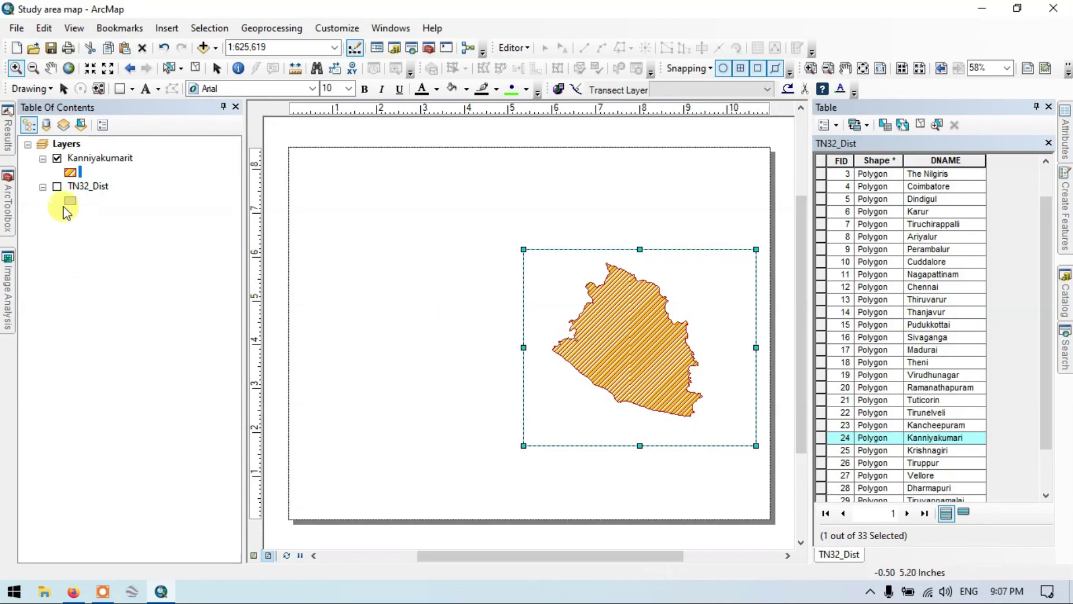
Make the TN32_Dist layer visible and zoom the data frame to that layer's extent
click(57, 187)
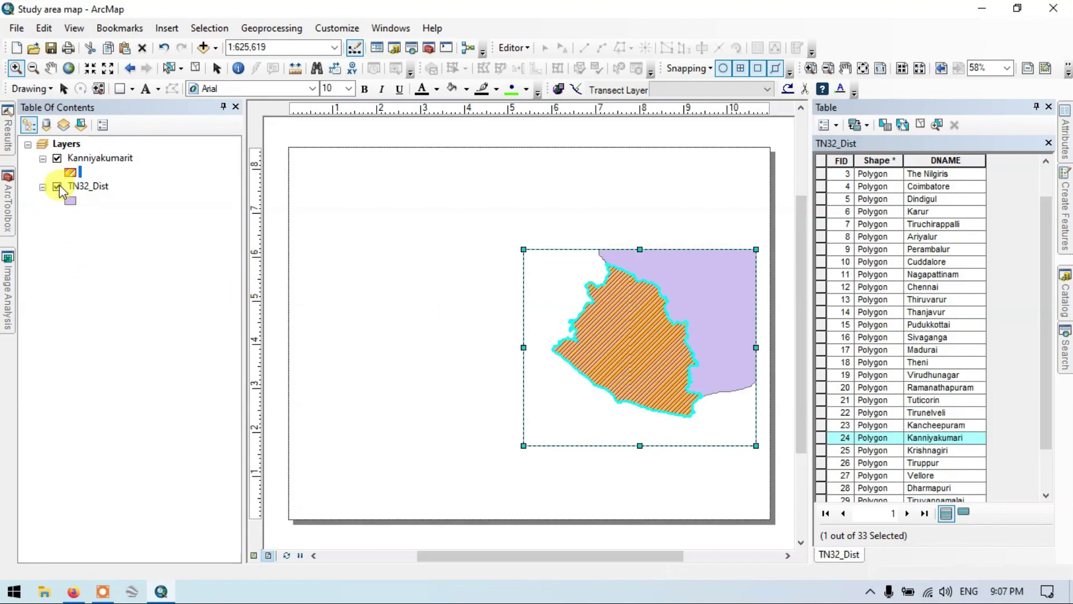
right_click(95, 188)
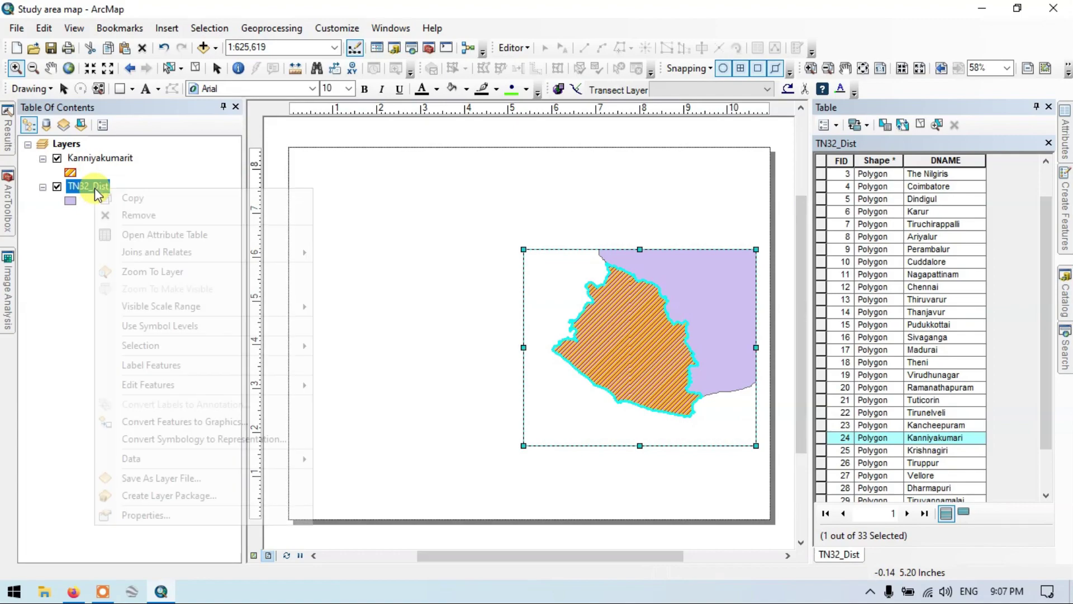
click(183, 271)
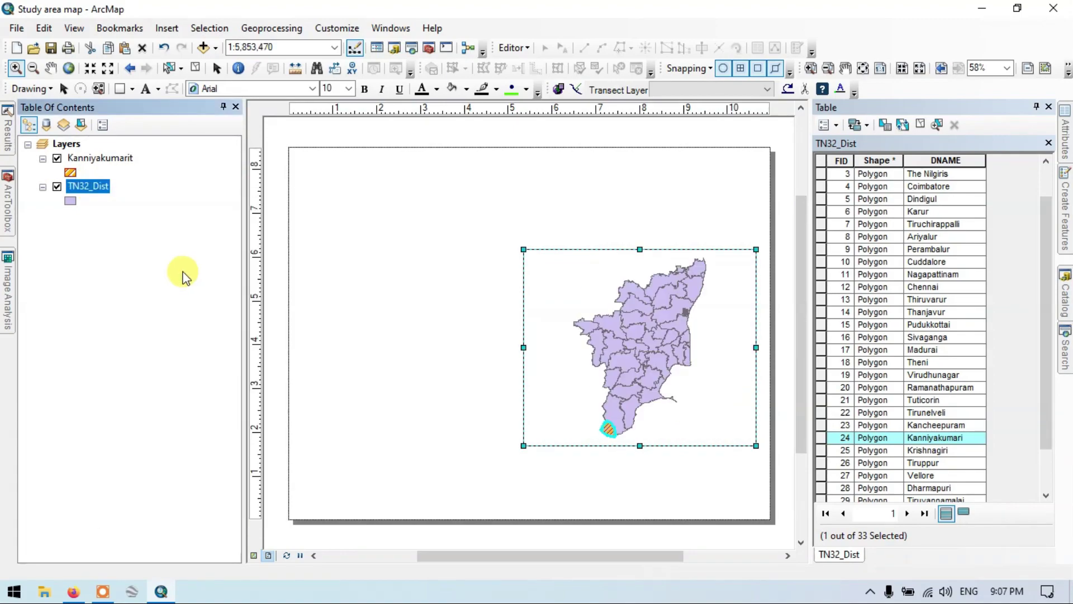
Extend the data frame upward to a height of about 5.4 inches and enlarge the Tamil Nadu map inside it
click(223, 71)
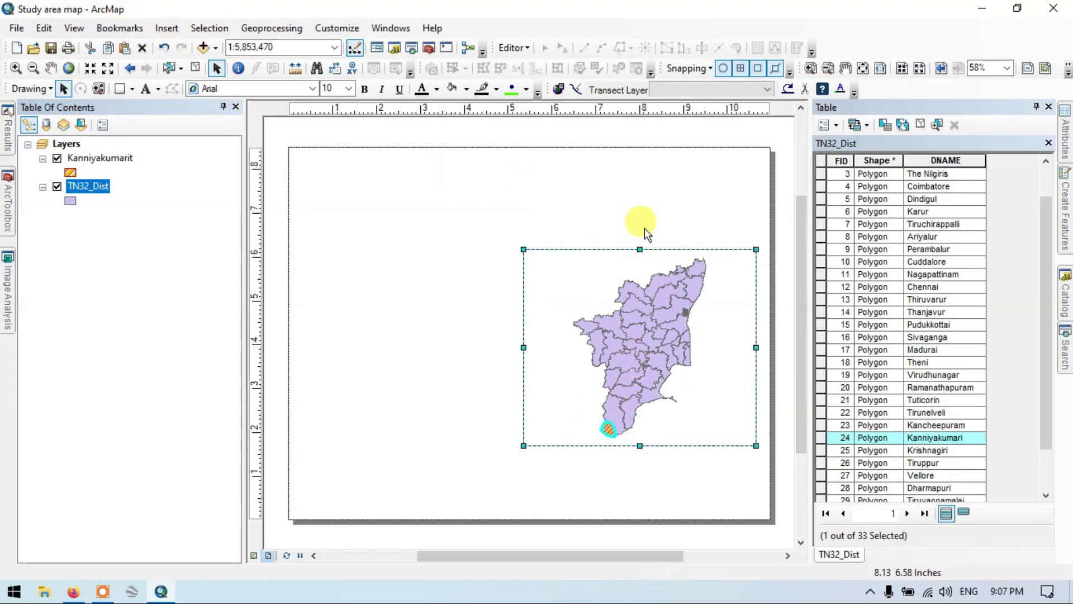
drag(639, 250, 646, 207)
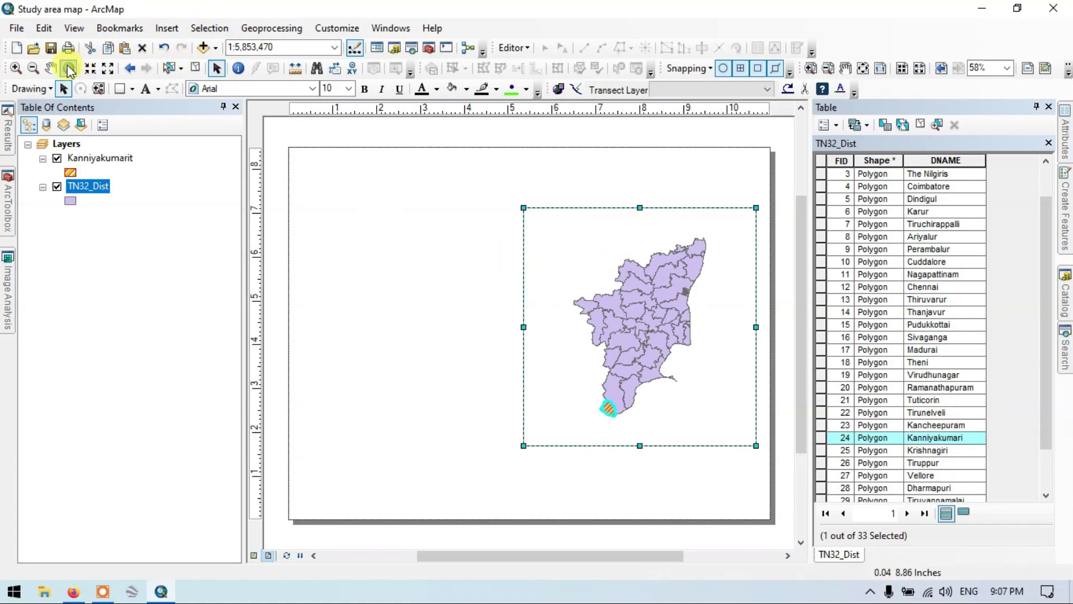
click(20, 68)
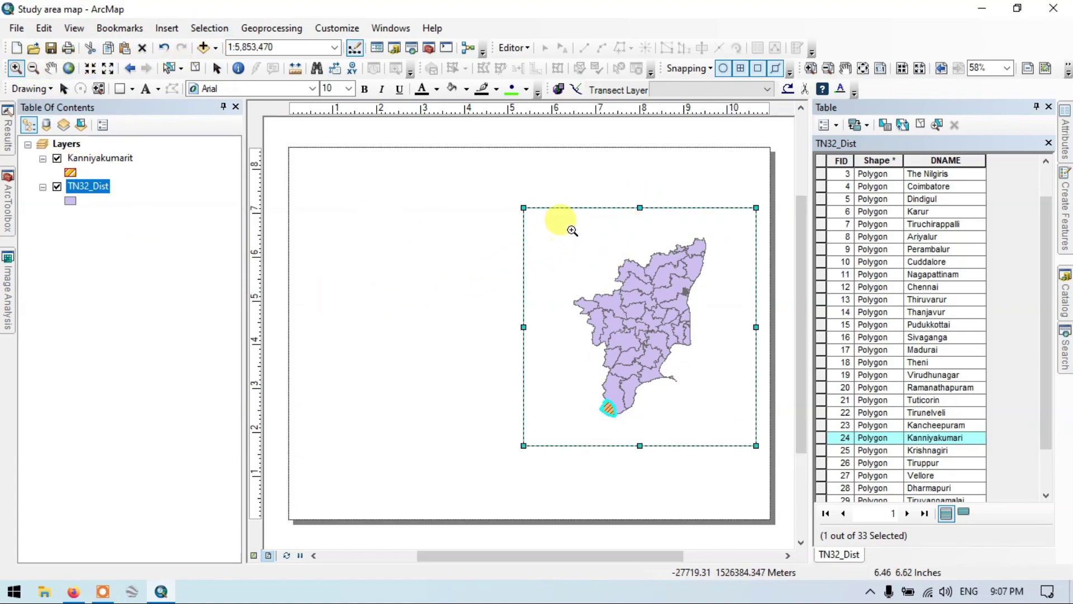
drag(571, 228, 719, 429)
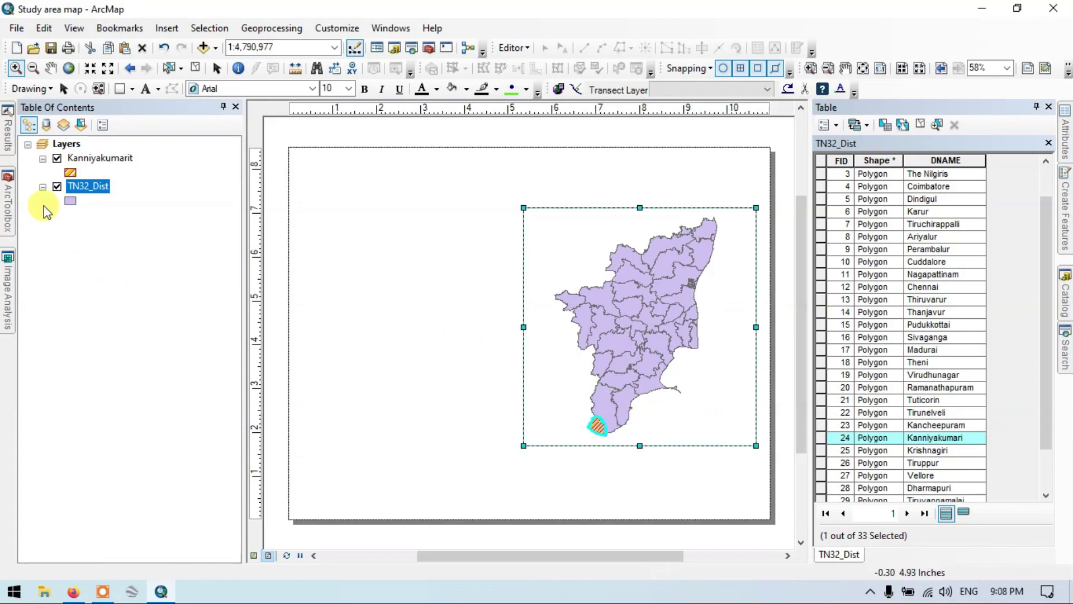
Insert a new data frame and place it in the left half of the page at about 4.8 by 6.5 inches
click(175, 28)
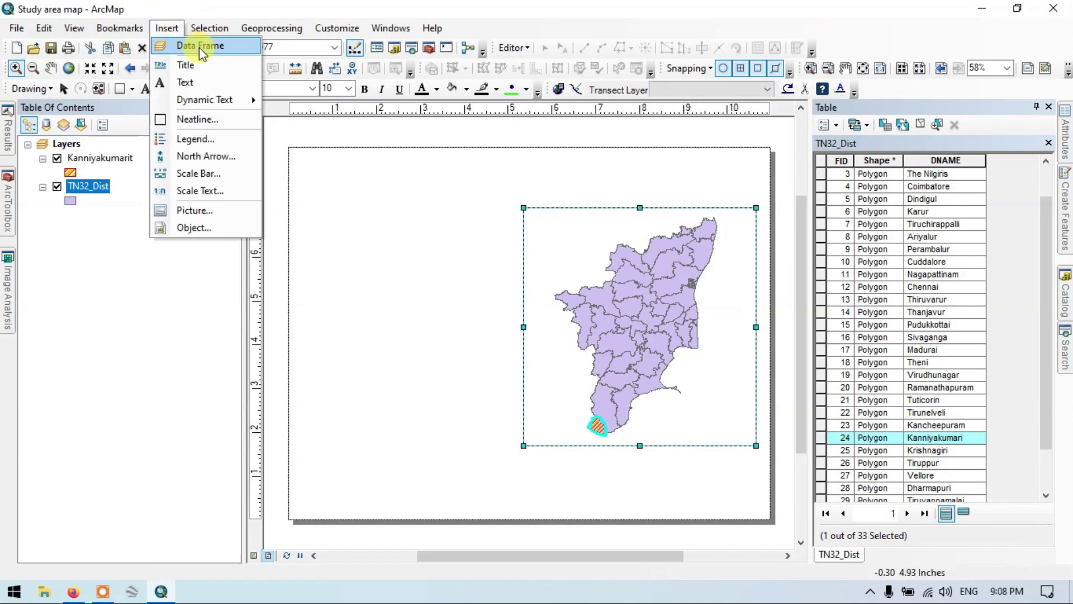
click(199, 47)
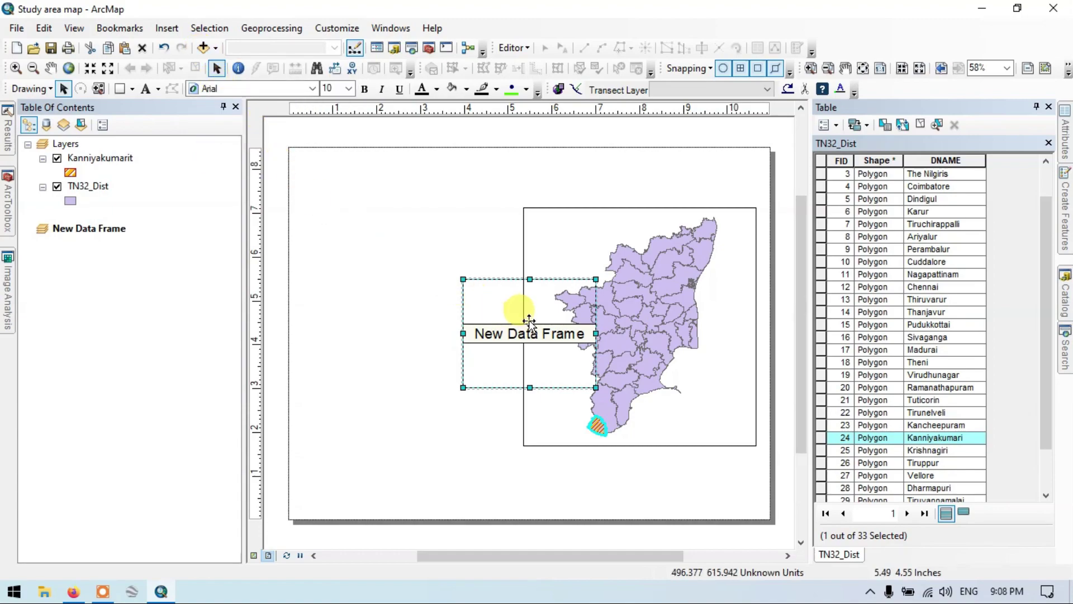
drag(536, 307, 385, 274)
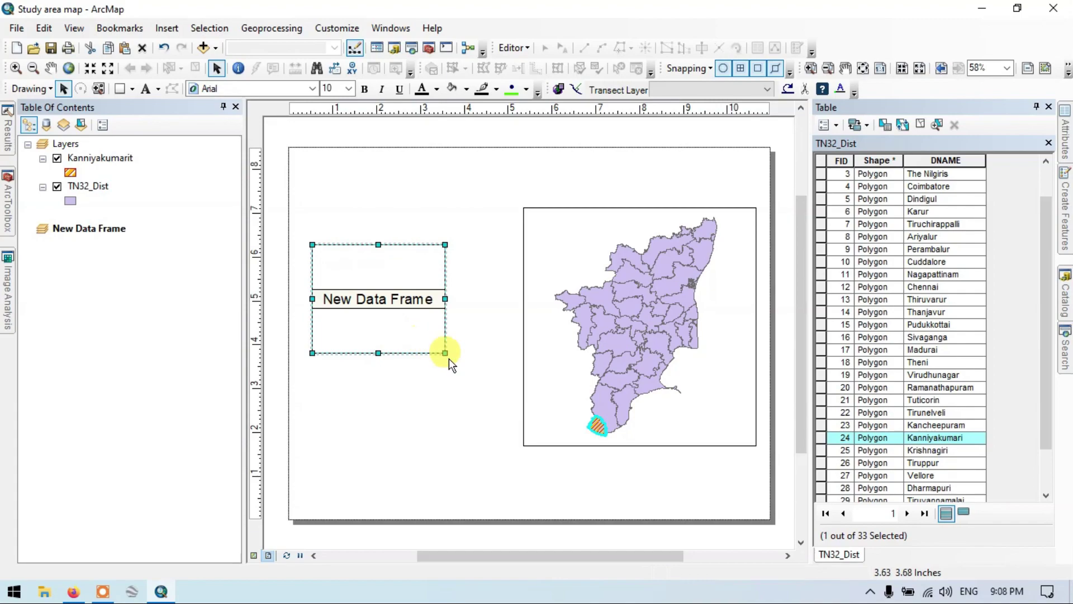
drag(445, 352, 511, 445)
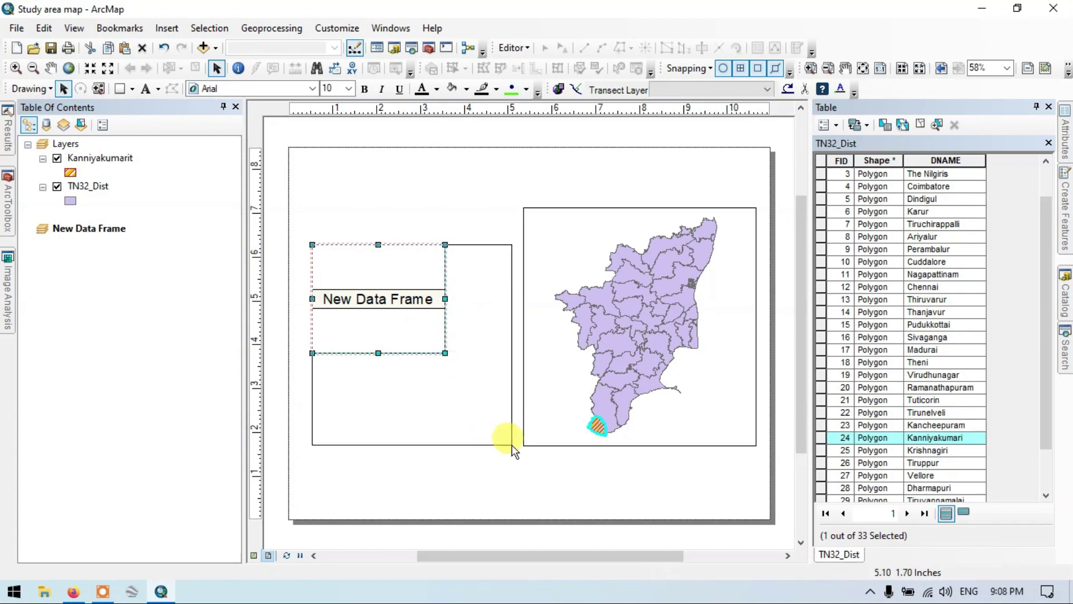
drag(412, 239, 416, 160)
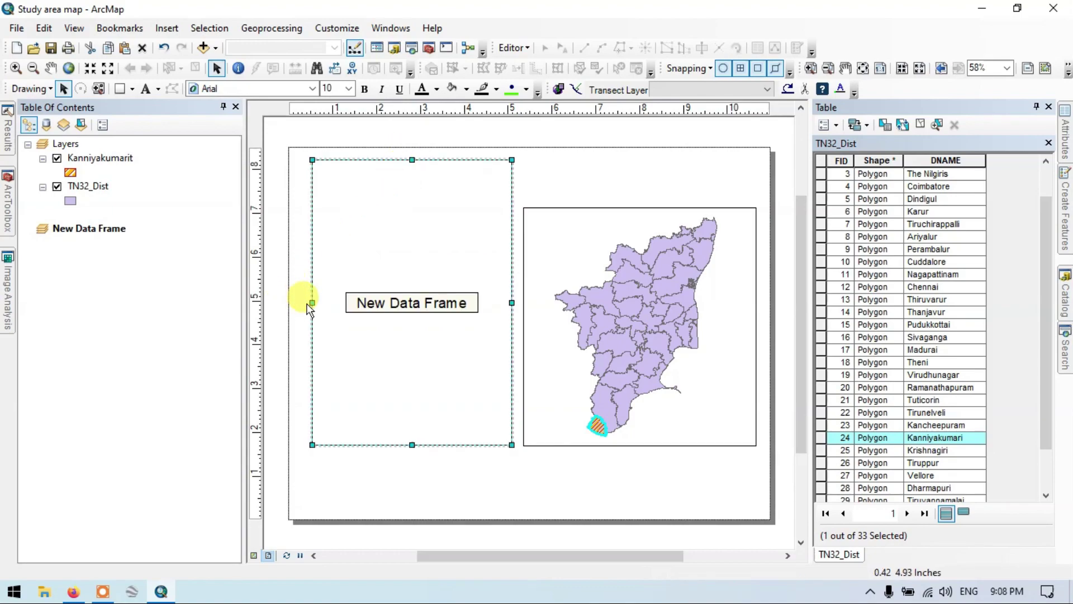
drag(311, 302, 302, 302)
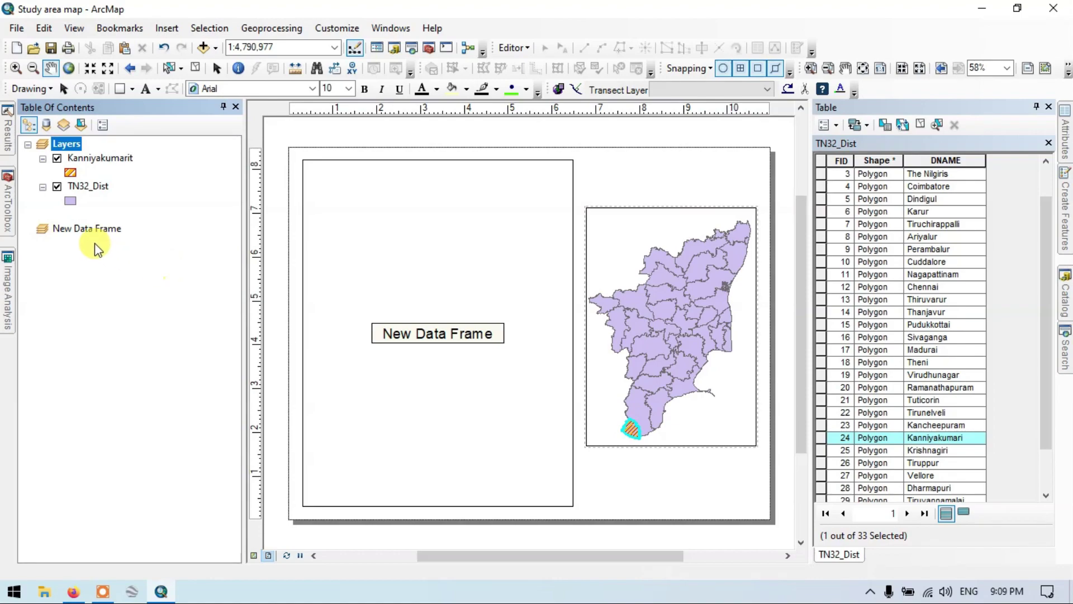
Copy the Kanniyakumarit layer from the Layers data frame into New Data Frame
click(95, 160)
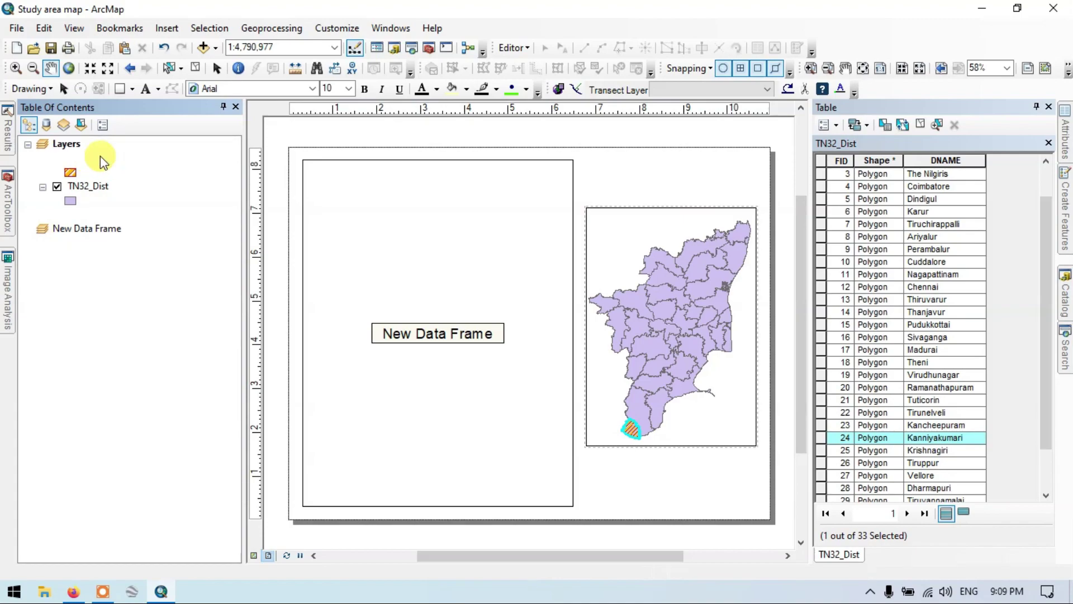
right_click(99, 156)
click(150, 169)
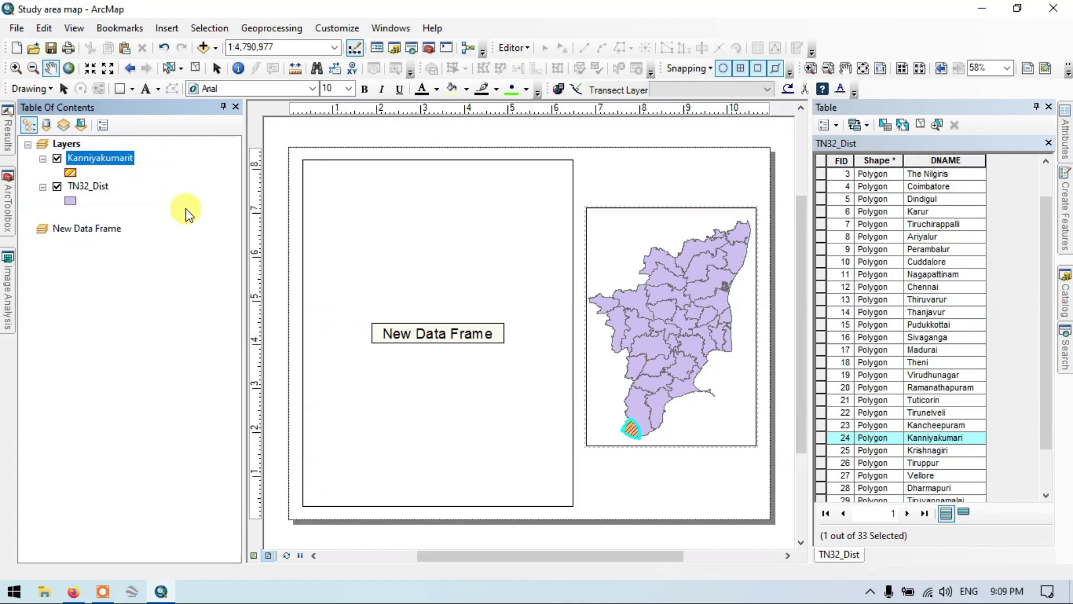
right_click(108, 233)
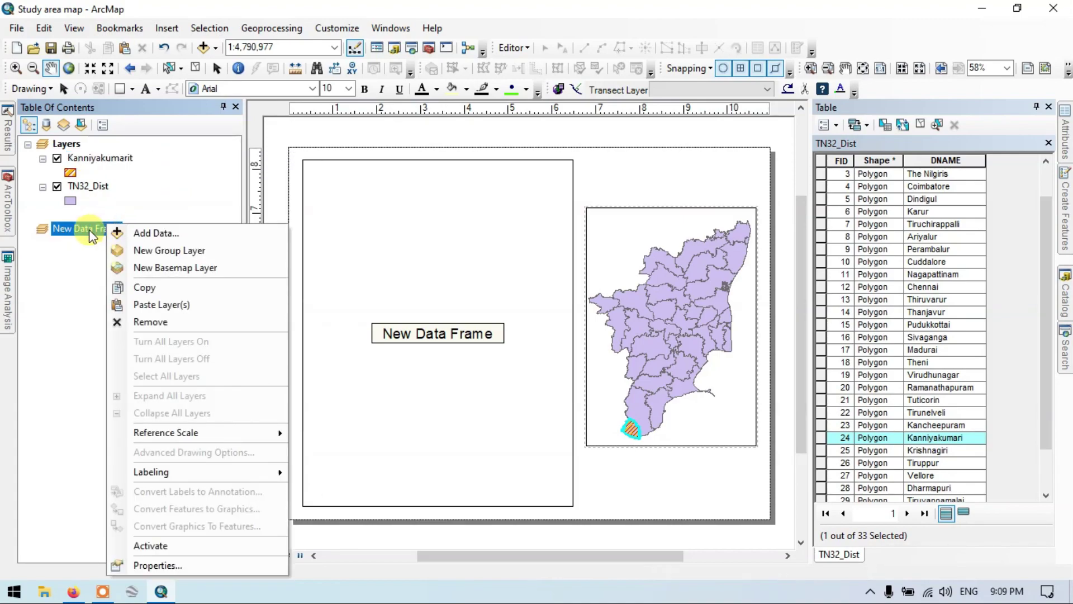
click(149, 307)
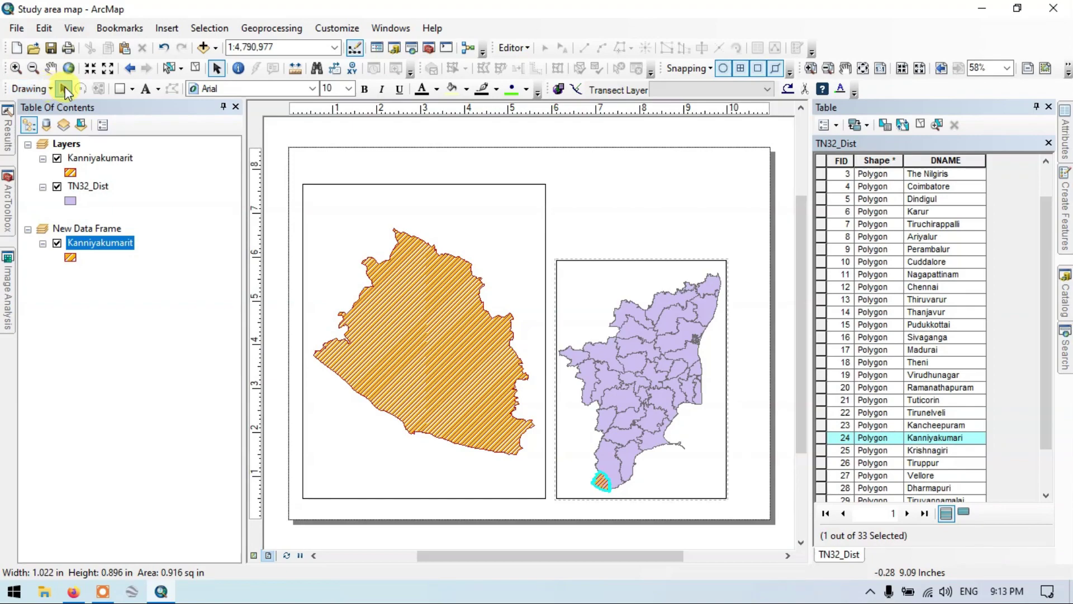
Draw a rectangle about 0.74 by 0.66 inches around the Kanniyakumari district on the Tamil Nadu map
click(133, 89)
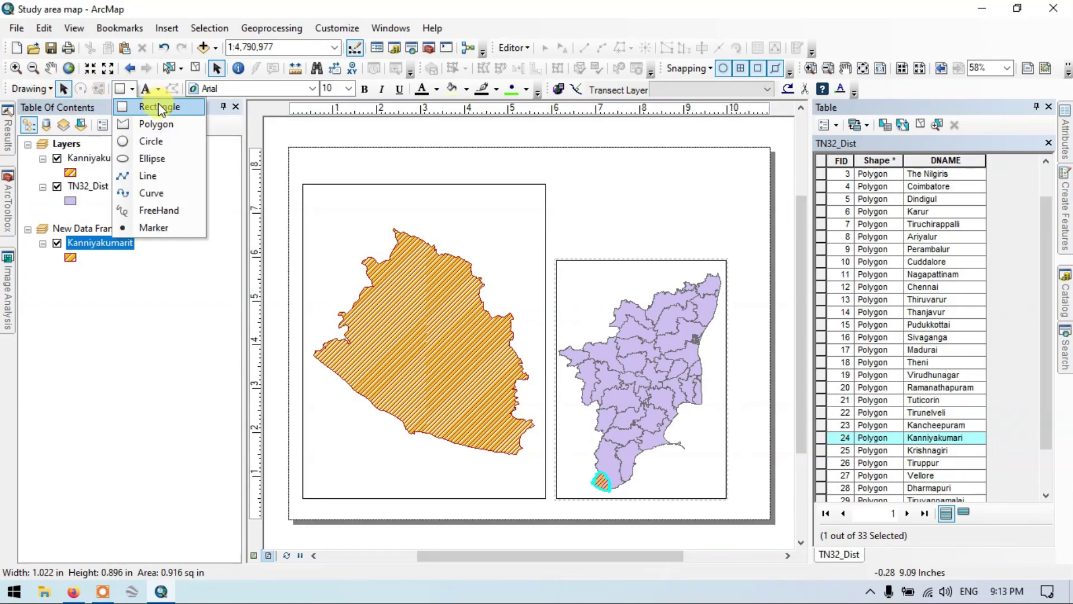
click(159, 104)
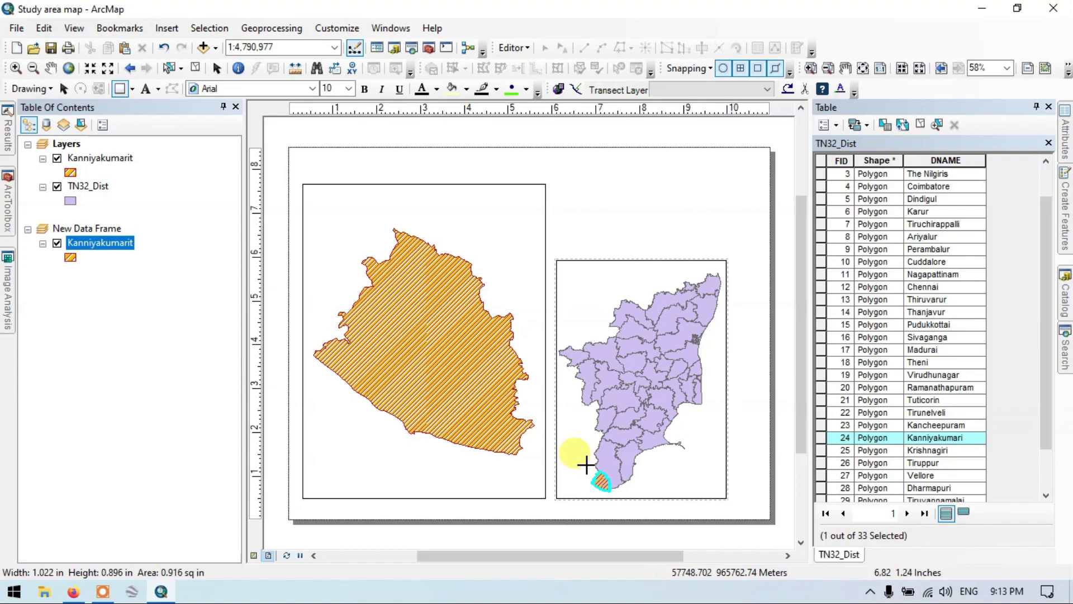
drag(586, 465, 618, 493)
Give the rectangle around Kanniyakumari no fill color and a yellow outline
right_click(607, 479)
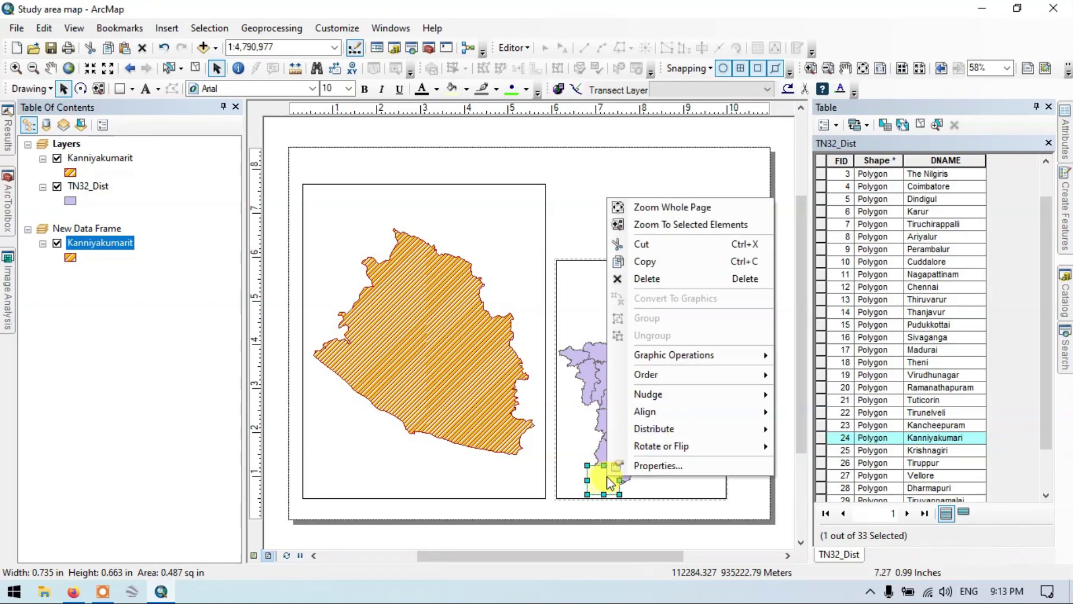
click(626, 466)
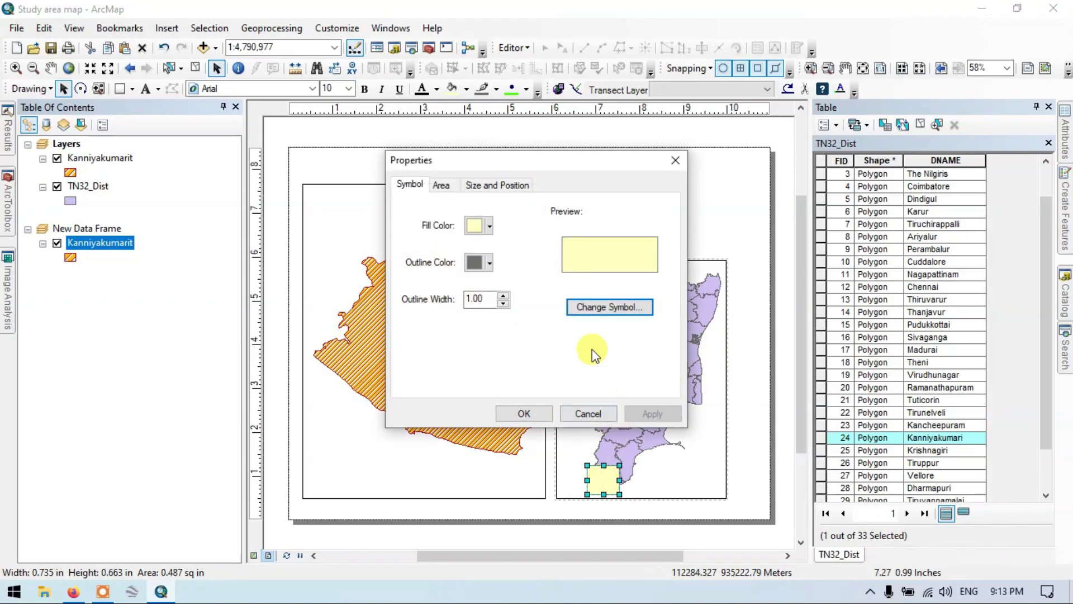
click(489, 227)
click(528, 250)
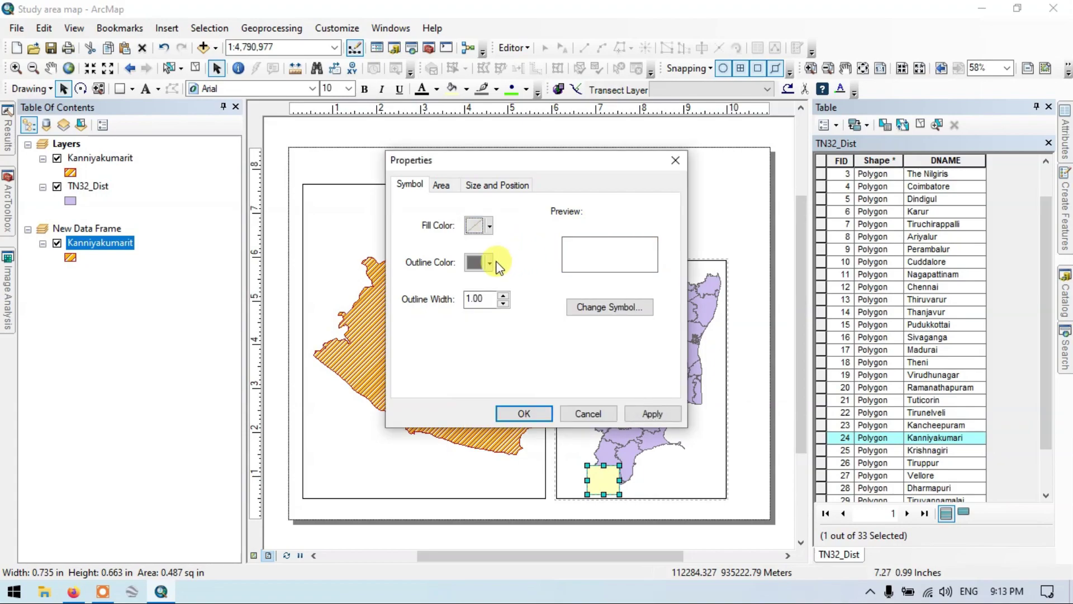
click(490, 265)
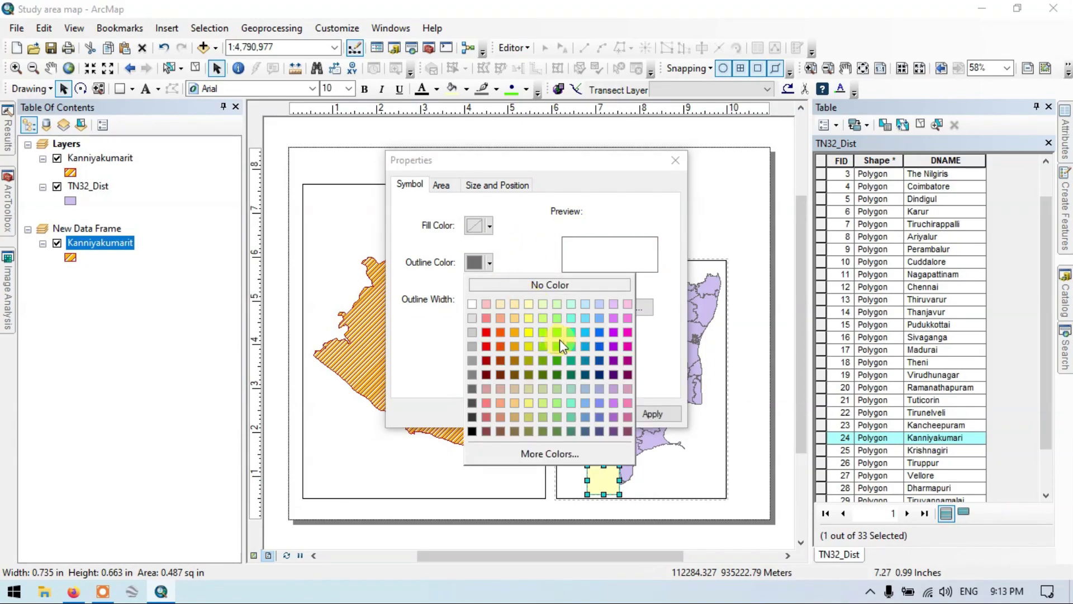
click(520, 332)
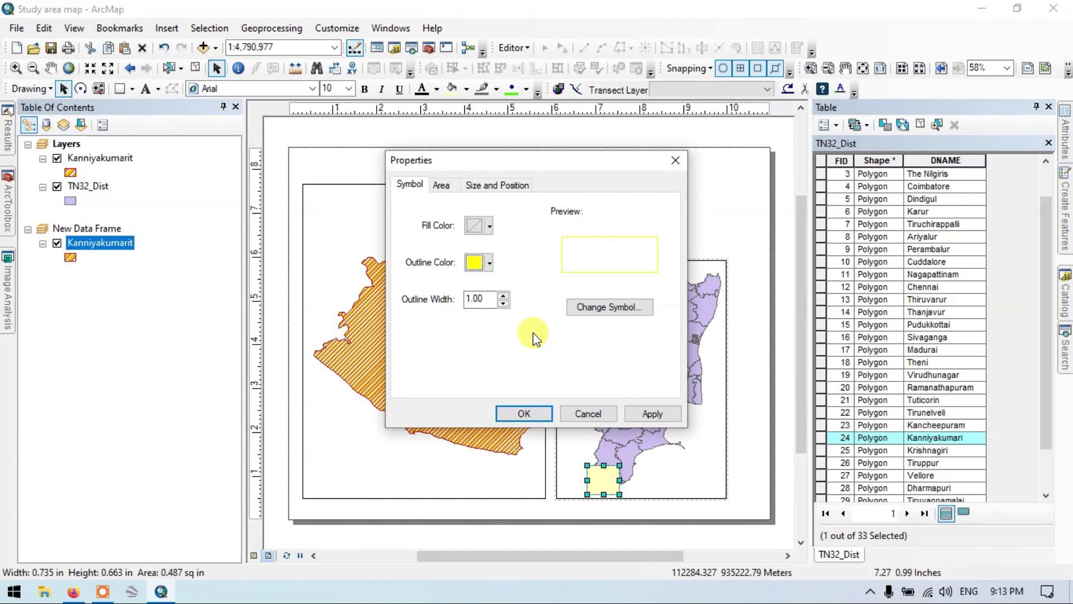
click(529, 412)
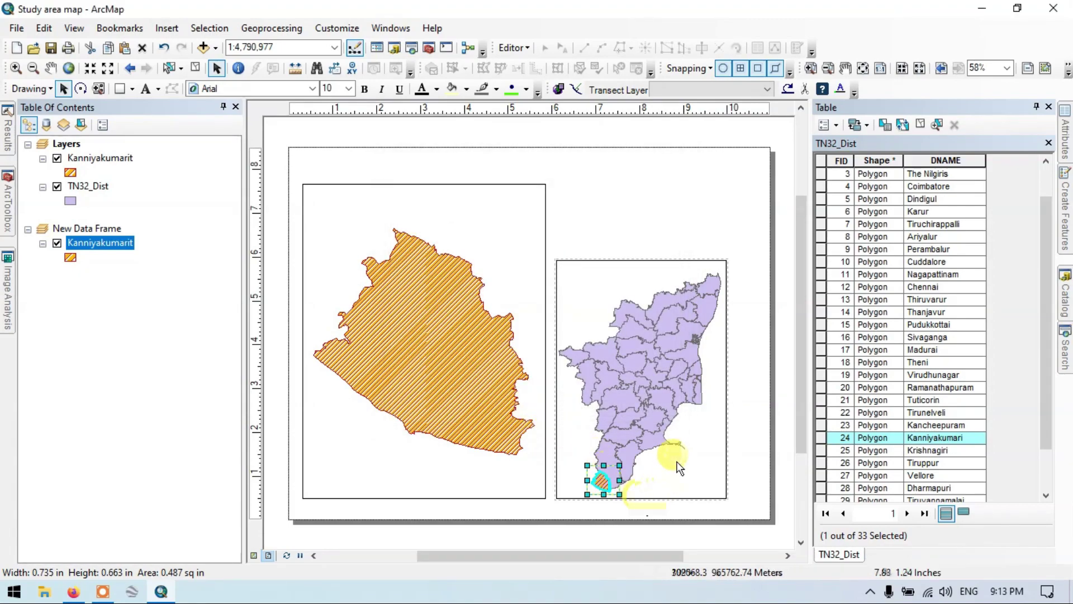
click(680, 466)
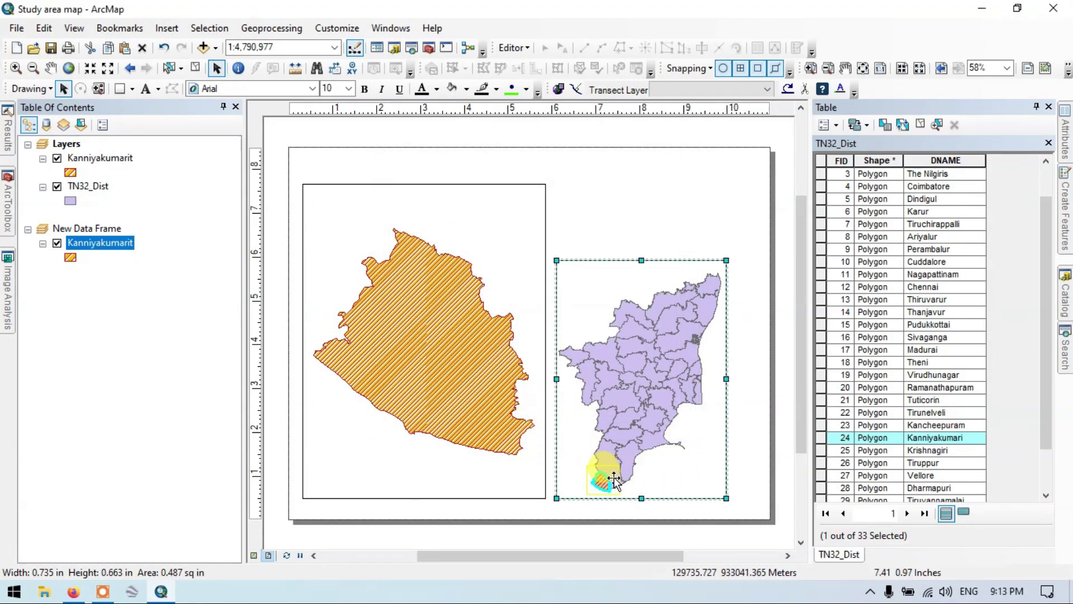
right_click(622, 484)
click(648, 469)
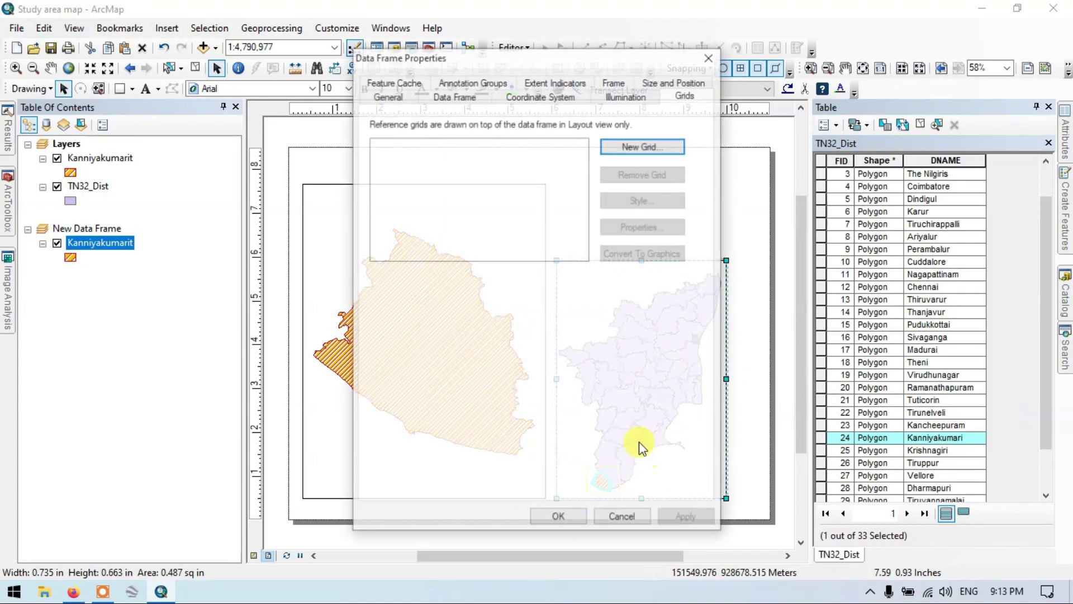
click(709, 56)
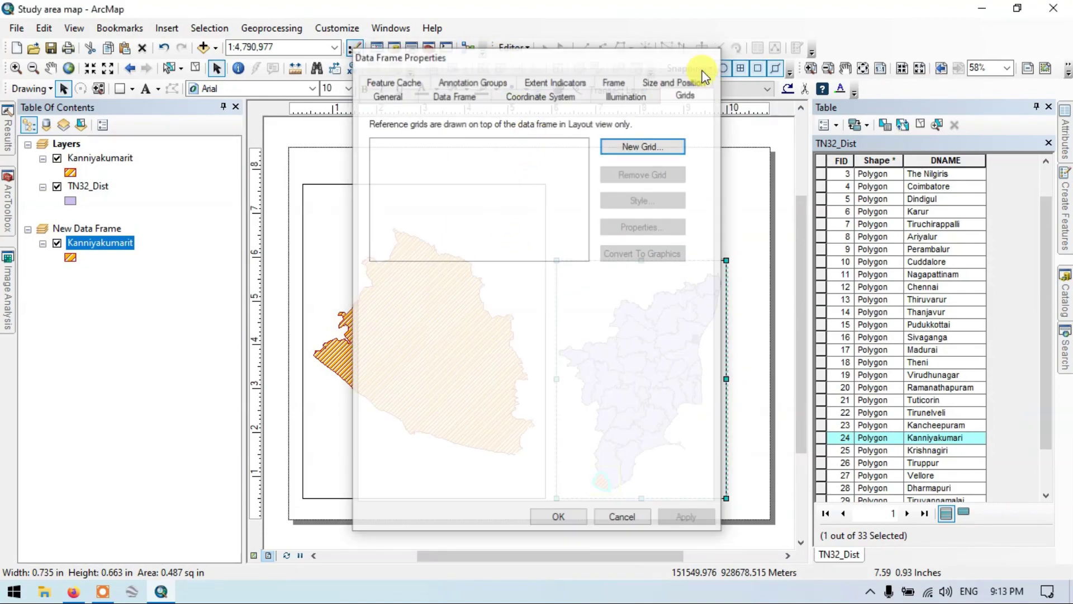
Change the outline color of the rectangle around Kanniyakumari on the Tamil Nadu map to red
click(608, 478)
right_click(608, 478)
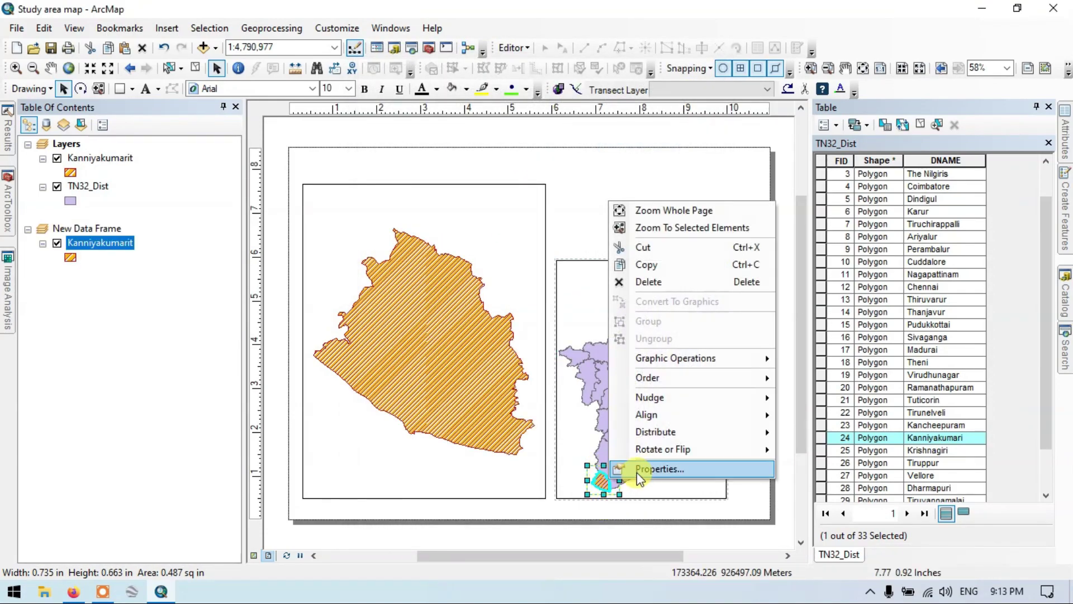
click(648, 471)
click(488, 262)
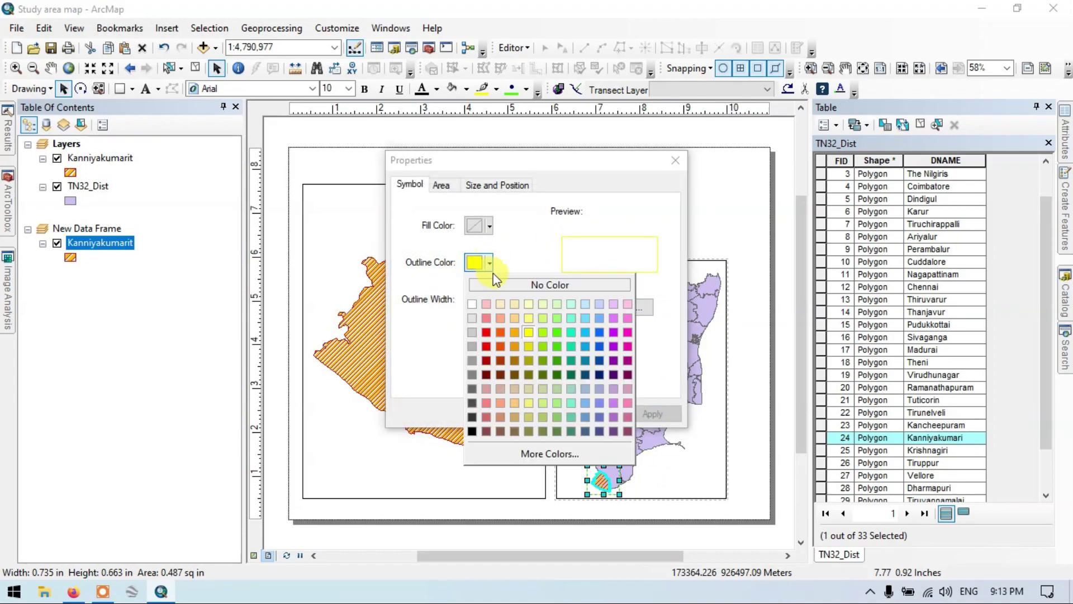
click(485, 334)
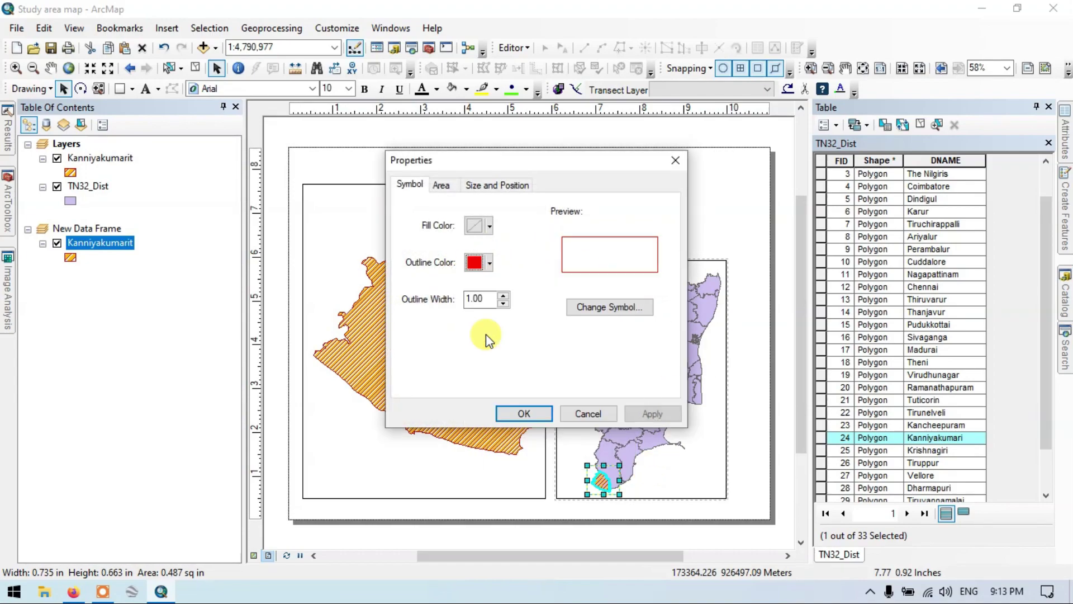
click(532, 413)
click(702, 468)
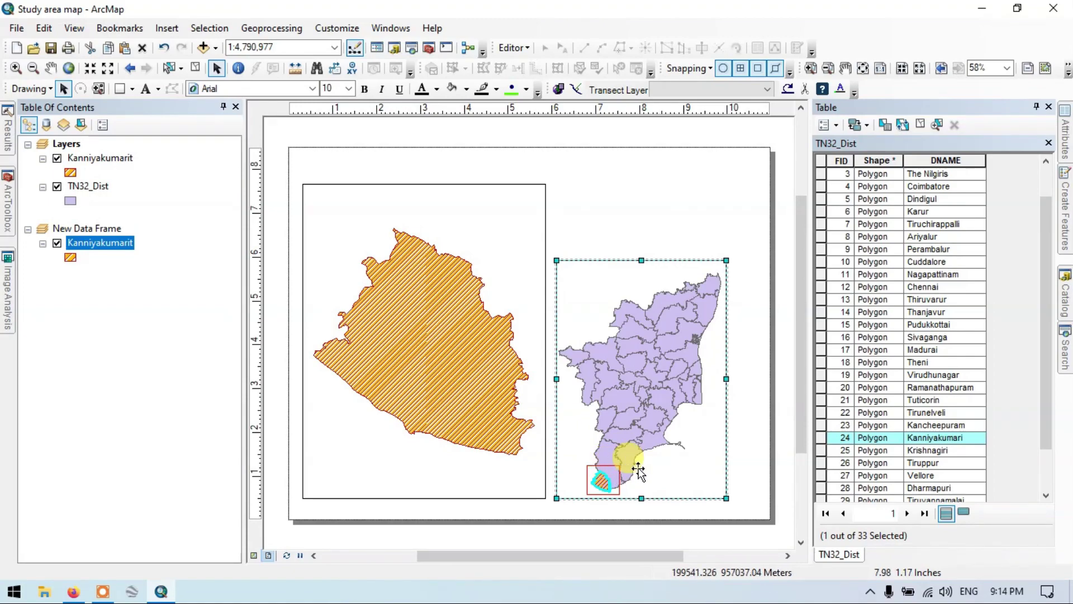
click(741, 442)
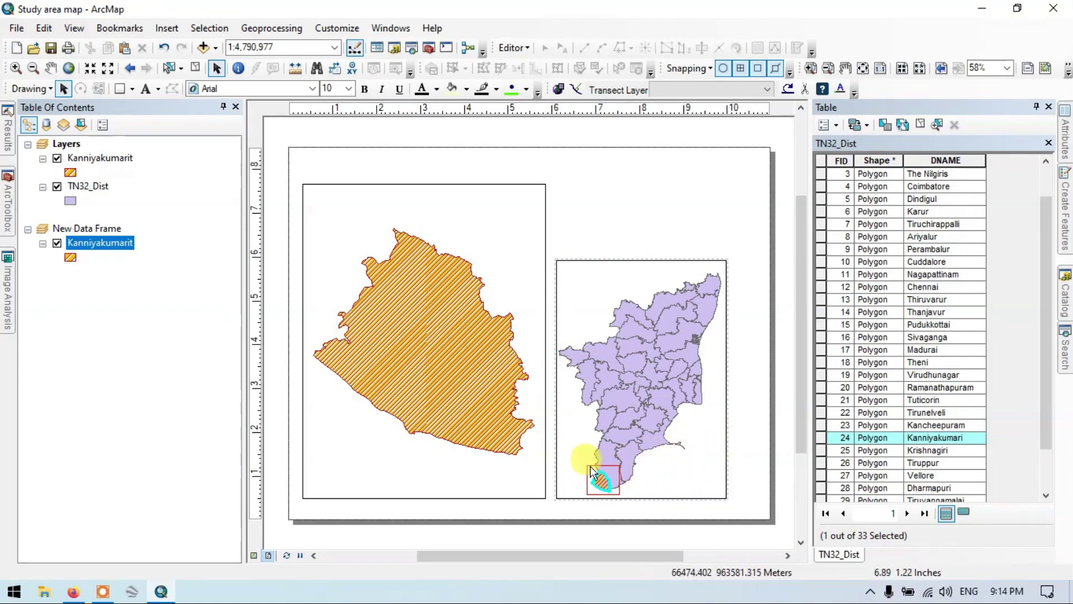
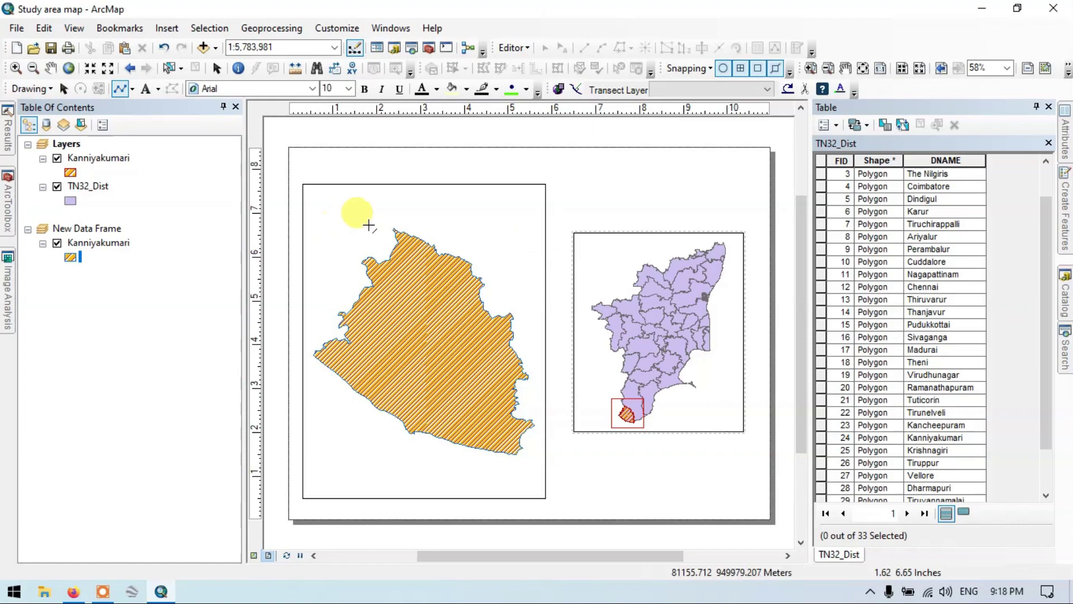
Draw a line about 5.16 inches long from the district frame's upper-right corner to the red rectangle's upper-left corner
click(545, 185)
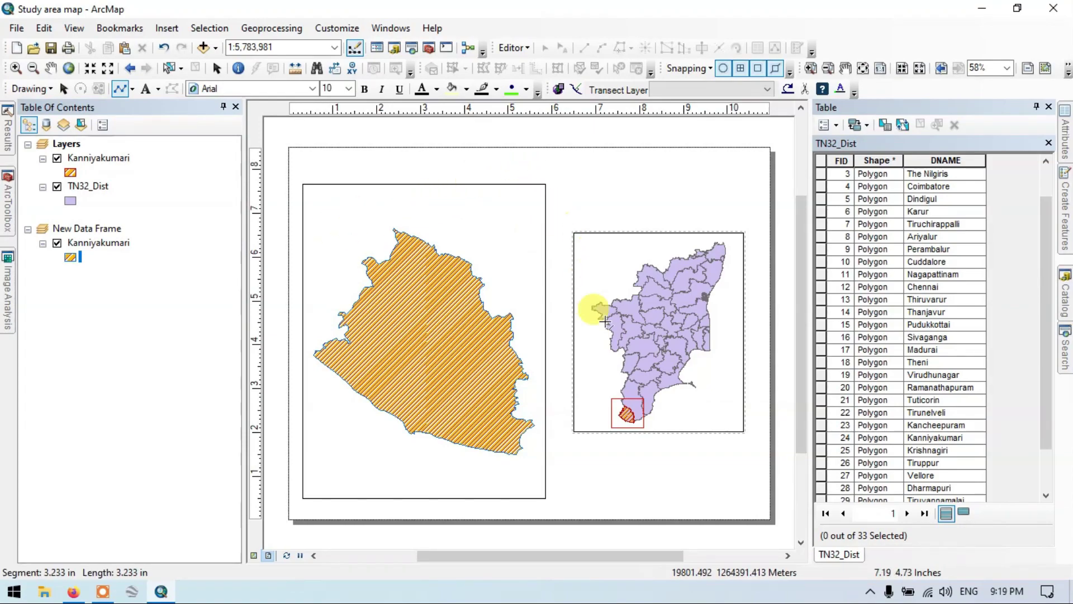
click(611, 398)
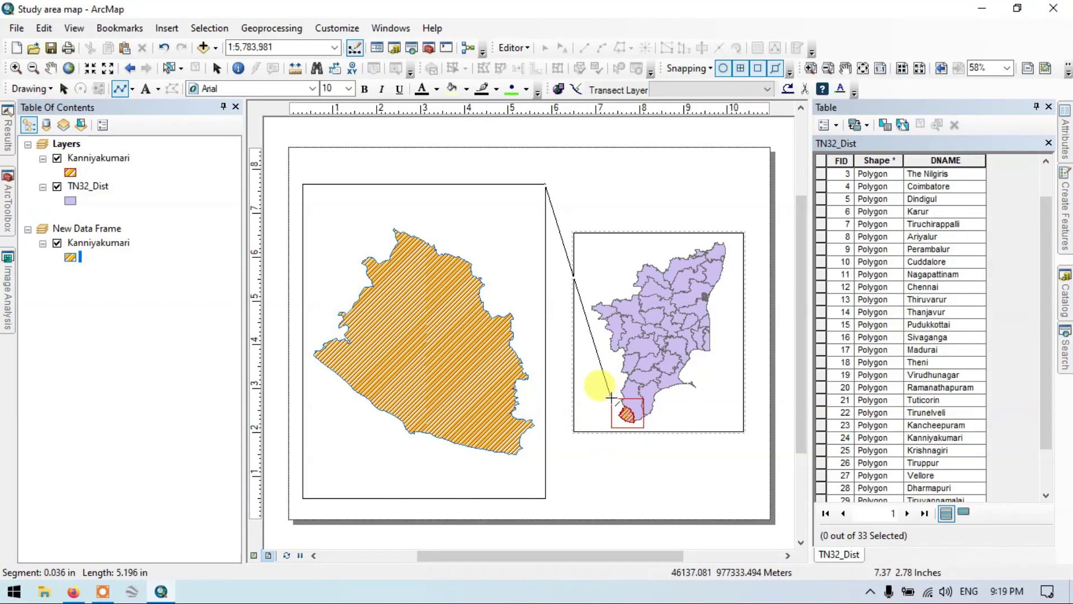
right_click(615, 400)
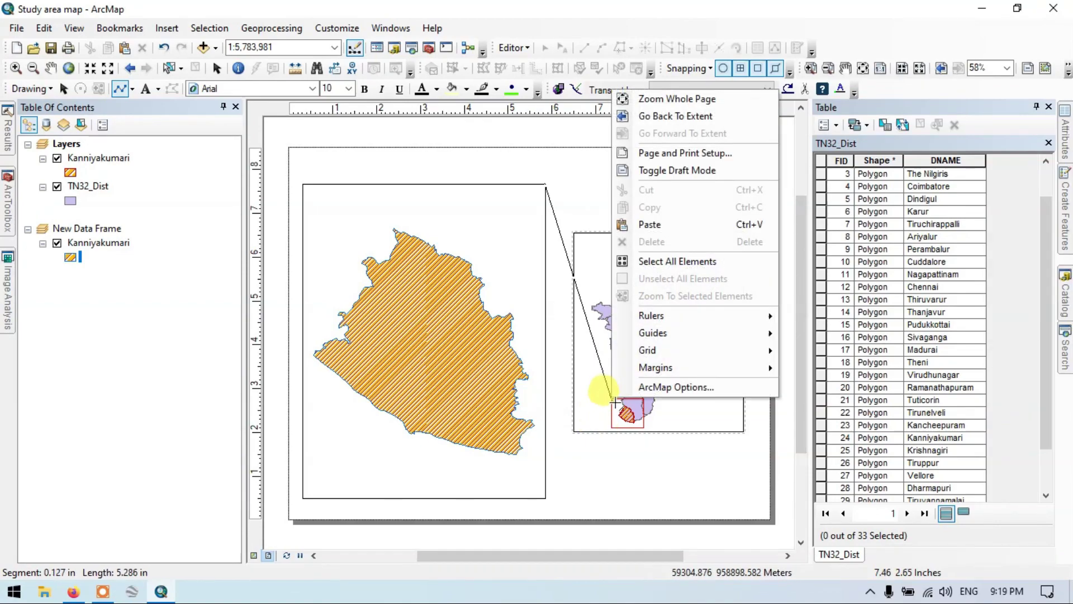
double_click(613, 400)
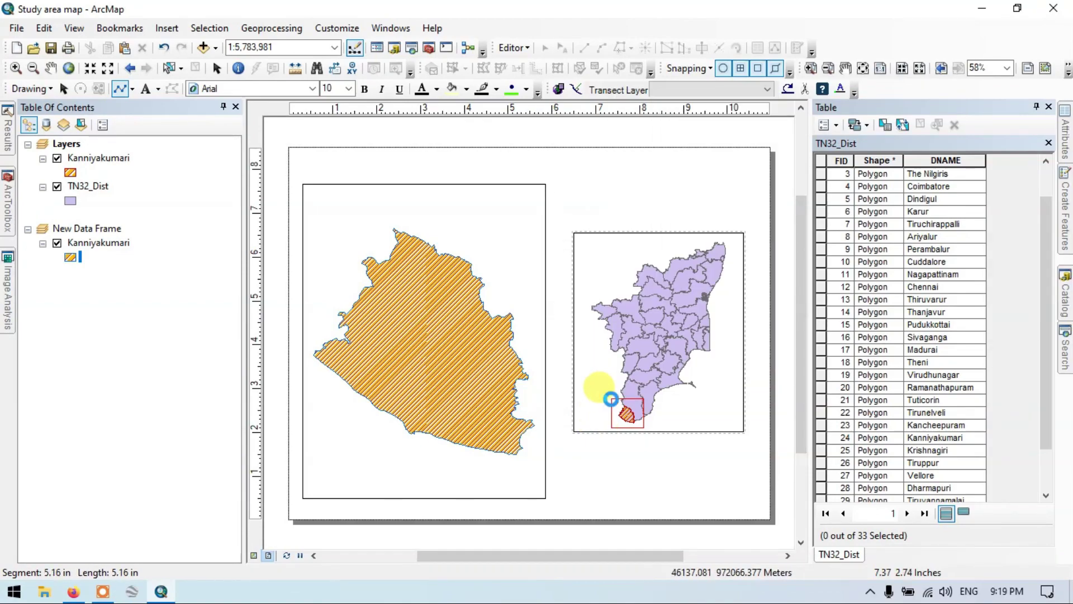
click(612, 480)
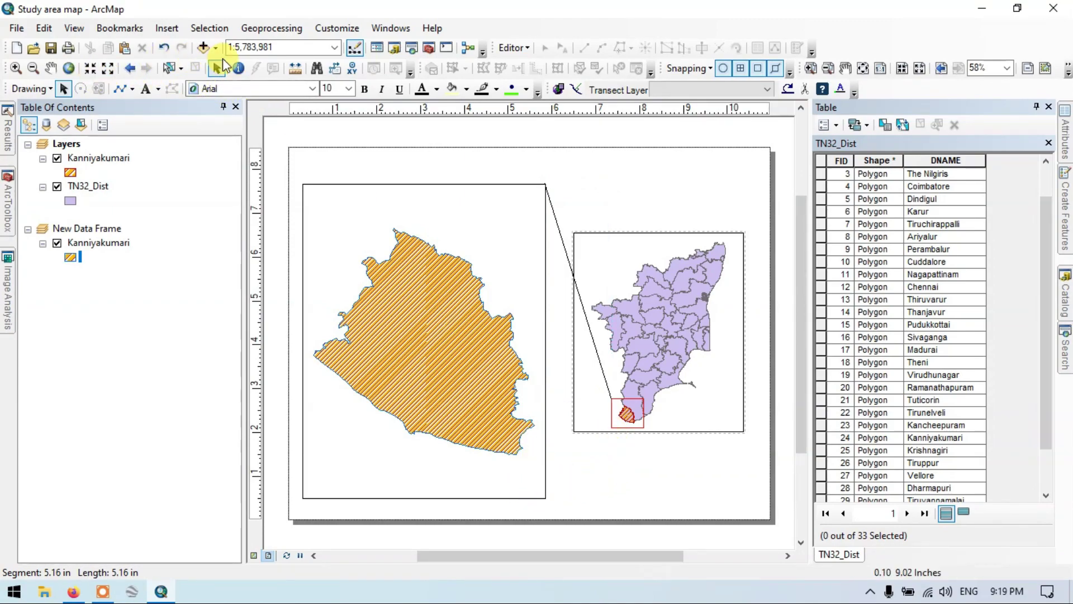
Draw a second line about 2.24 inches long from the district frame's lower-right corner to the red rectangle's lower-left corner
click(160, 90)
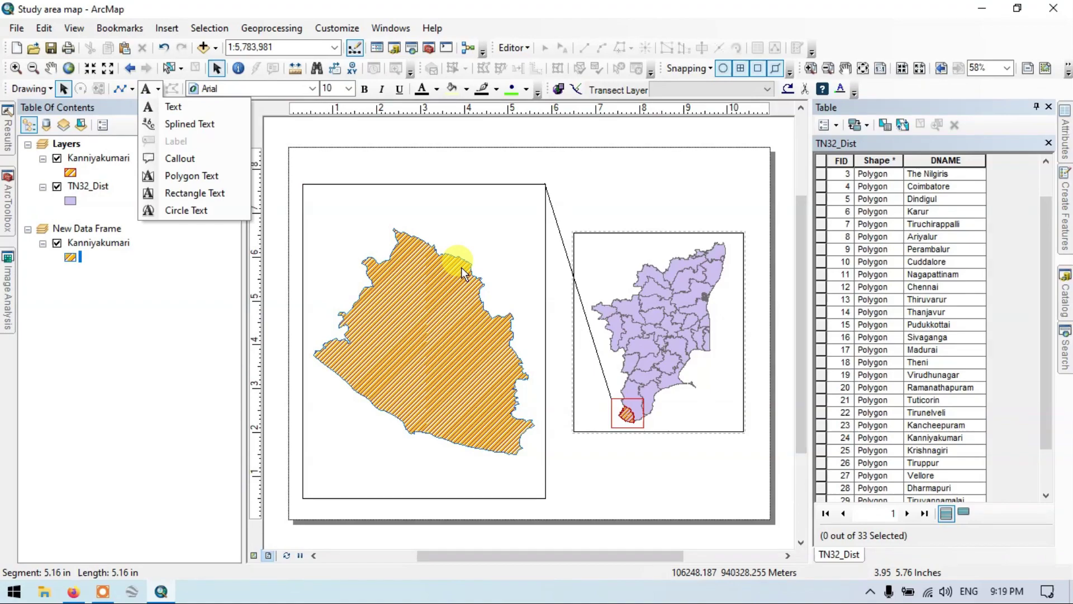
click(467, 539)
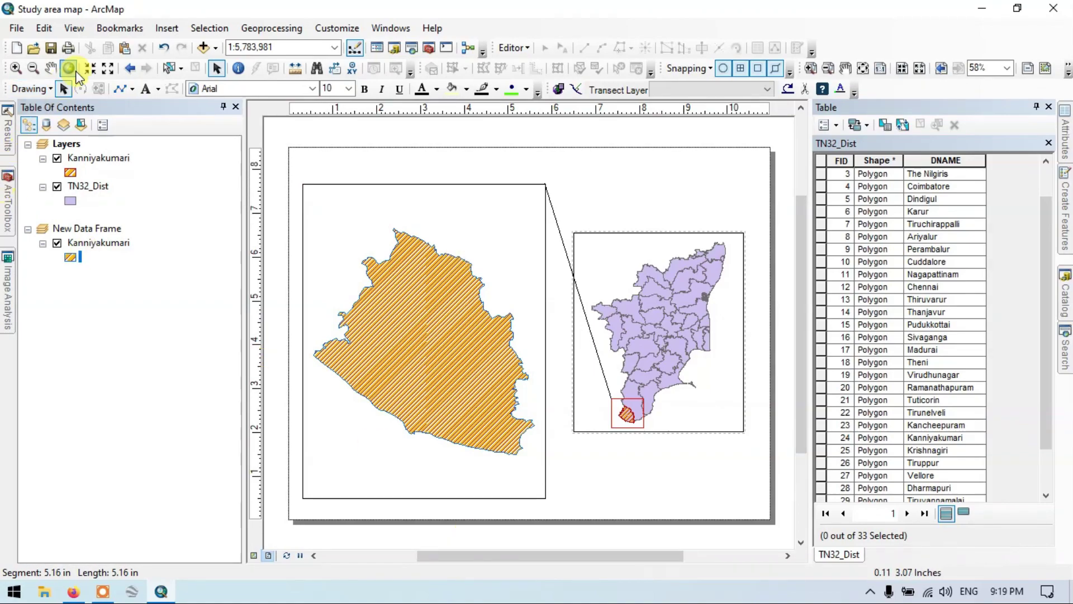
click(132, 89)
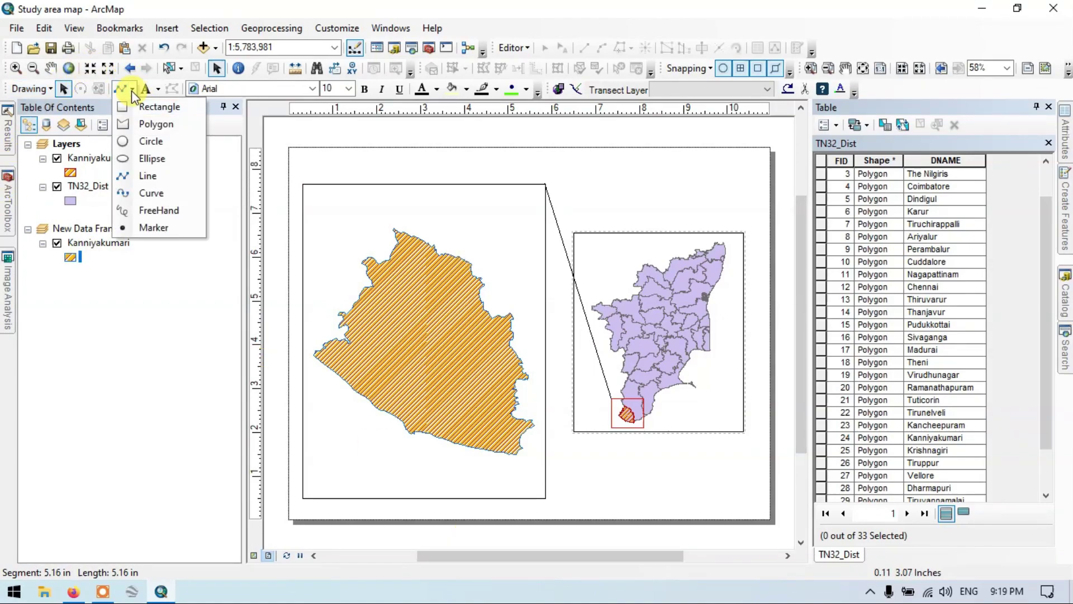
click(152, 175)
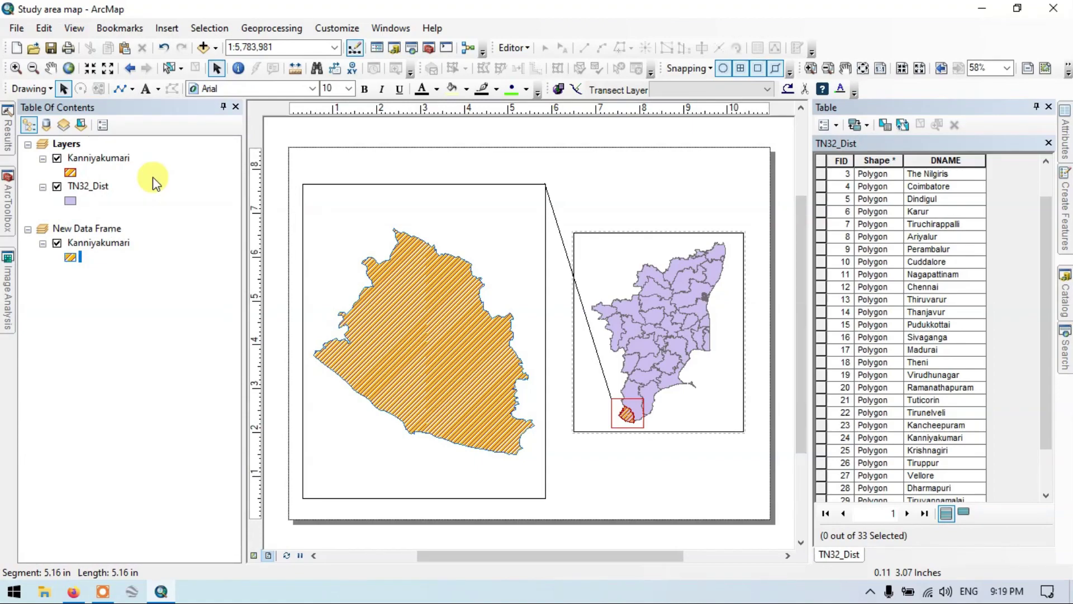
click(546, 499)
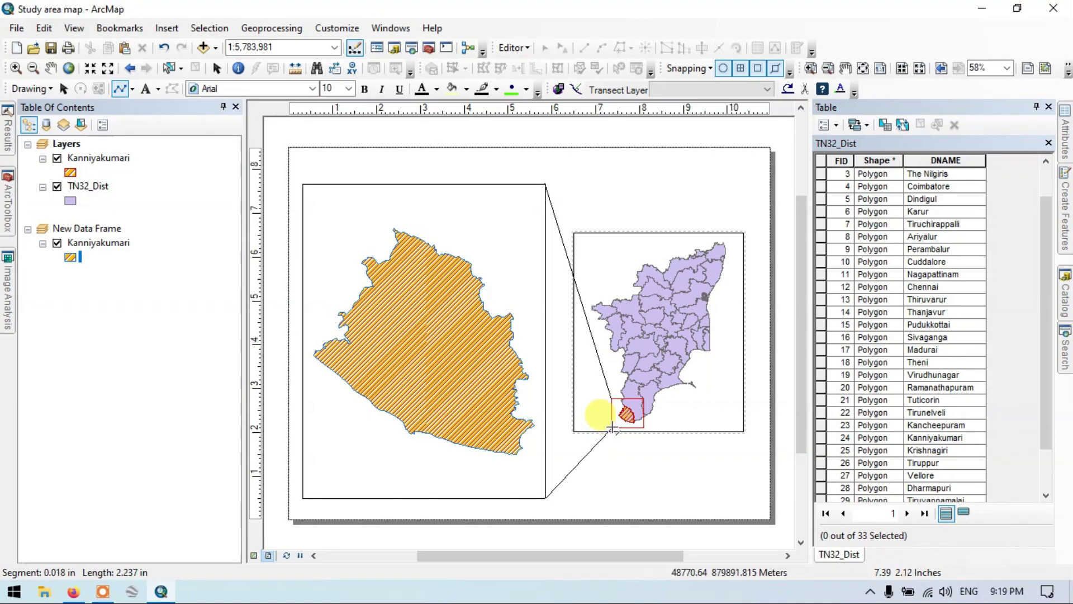
right_click(612, 429)
key(Escape)
double_click(613, 429)
click(640, 455)
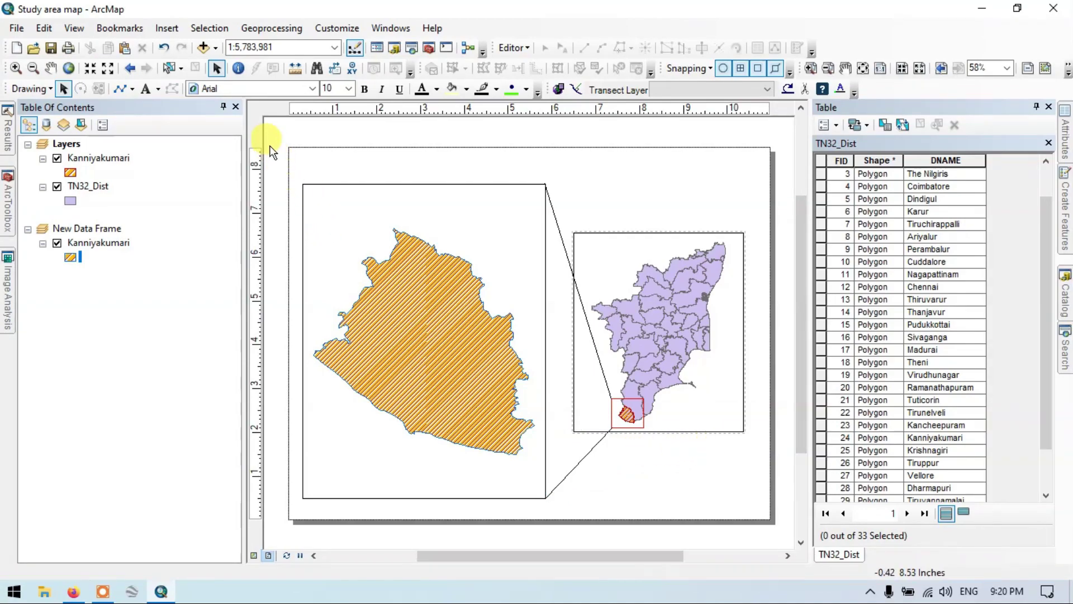
Insert the title "Tamil Nadu" and place it inside the state map's frame, above the map
click(172, 29)
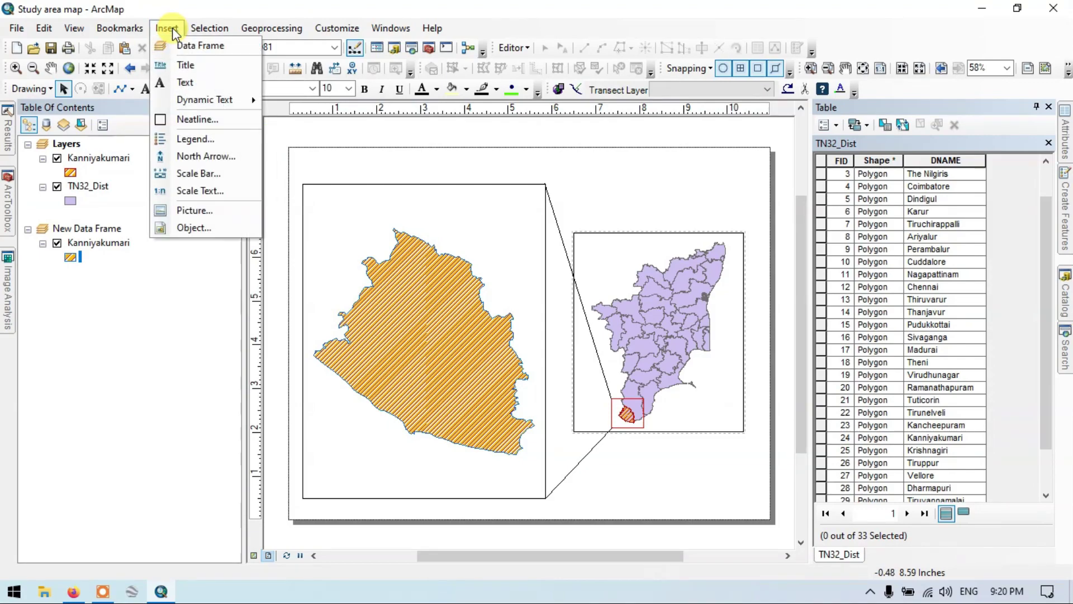
click(213, 65)
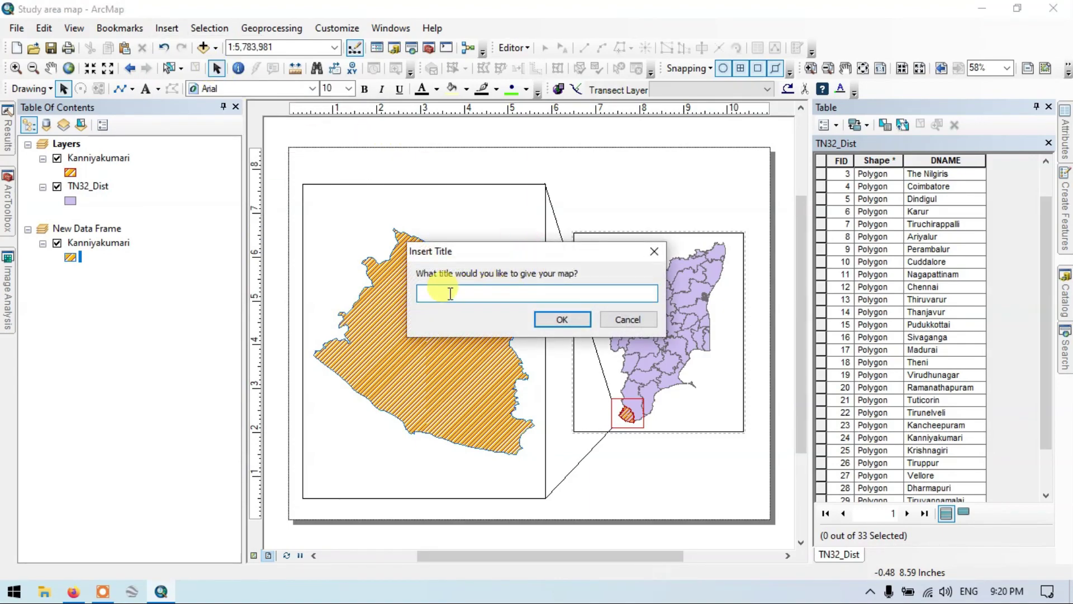
text(Ta)
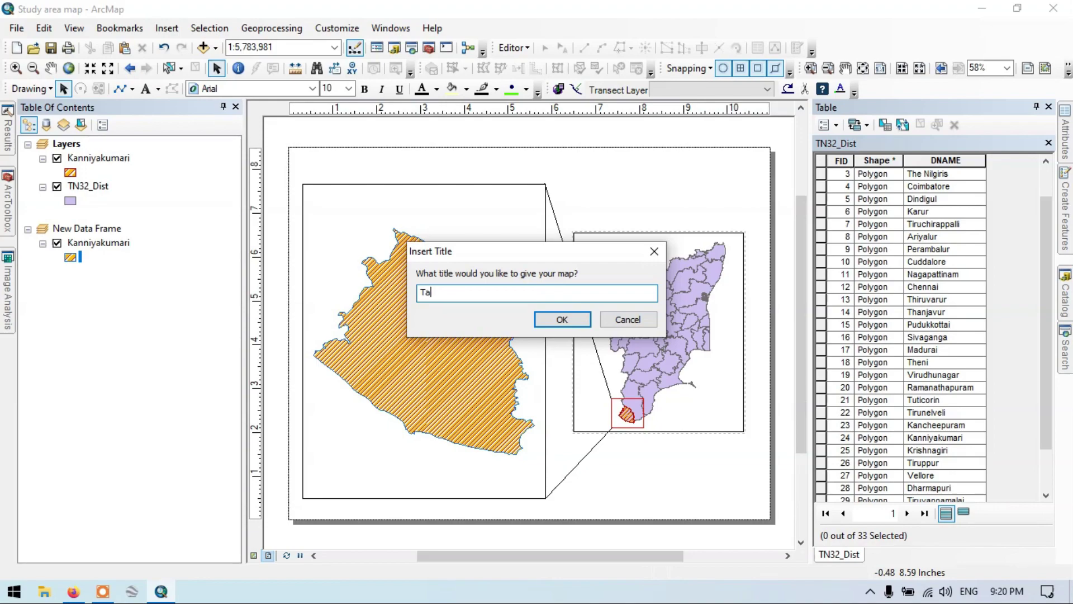
text(mil)
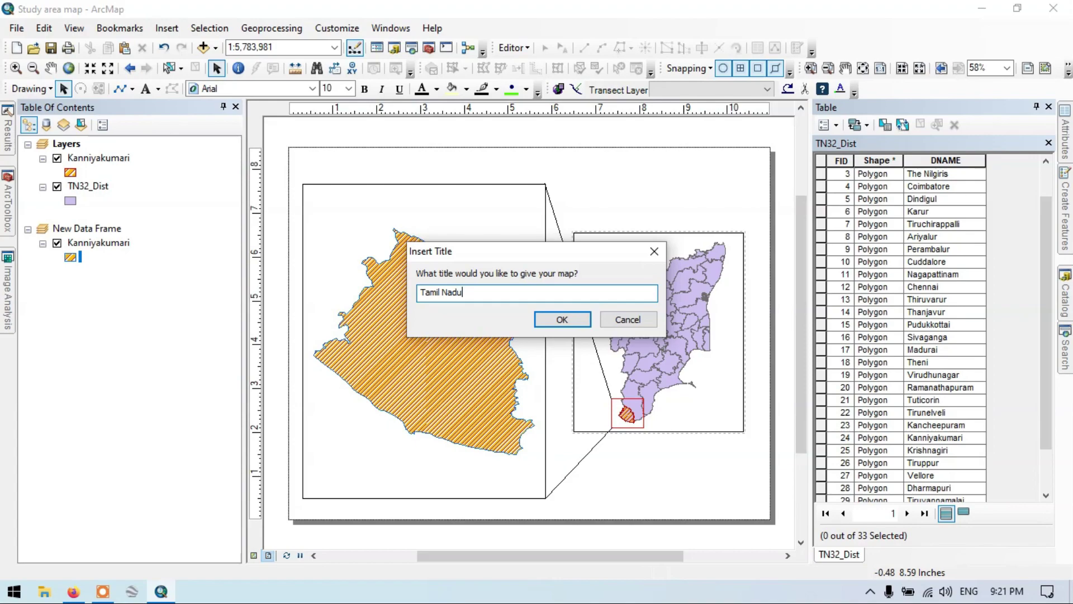
text( Nadu)
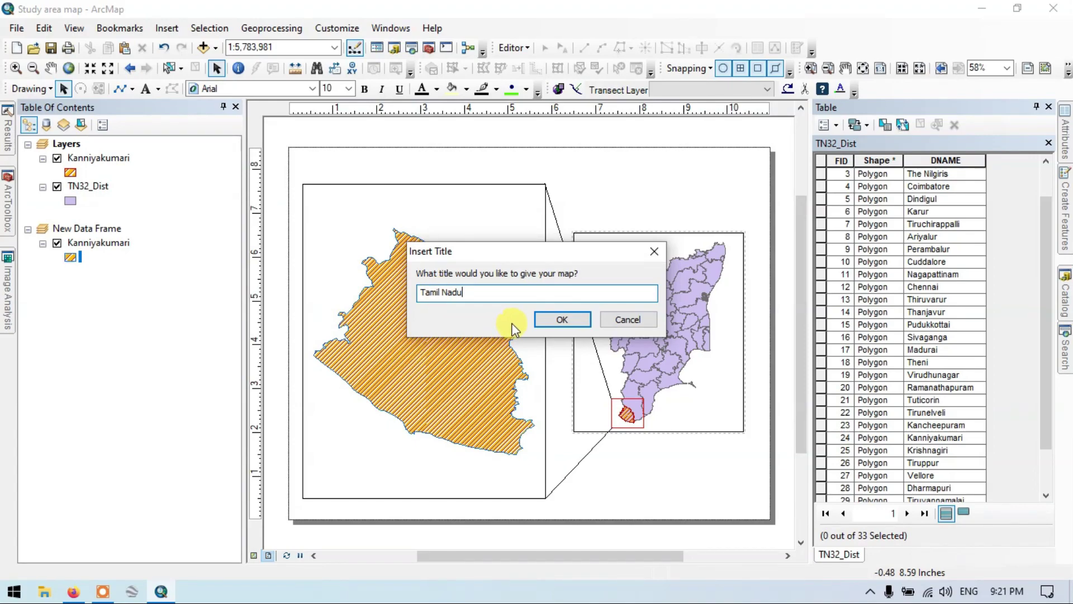
click(568, 319)
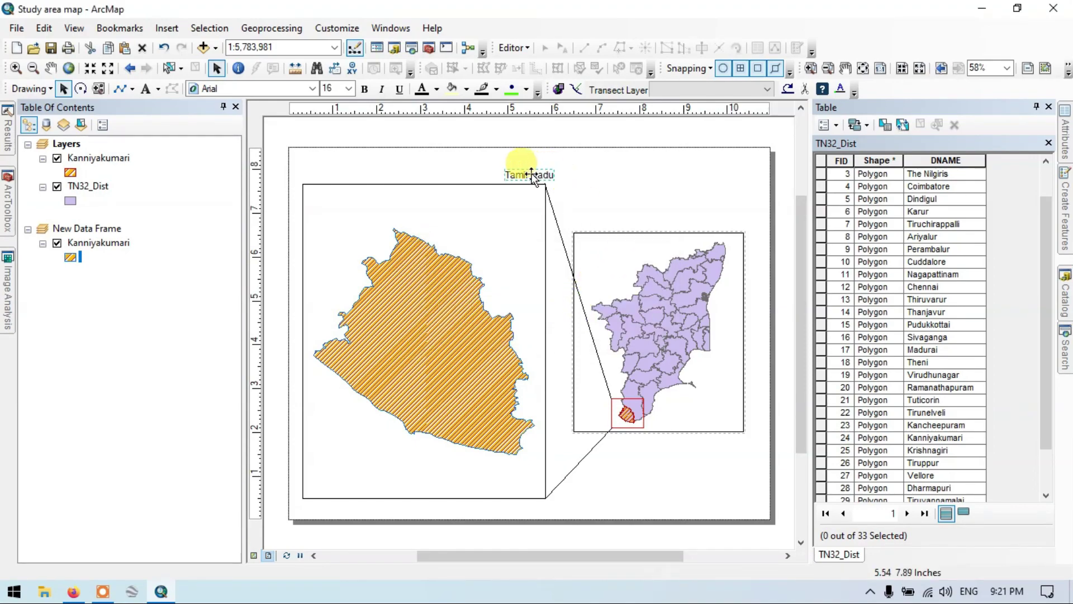
drag(518, 171, 662, 243)
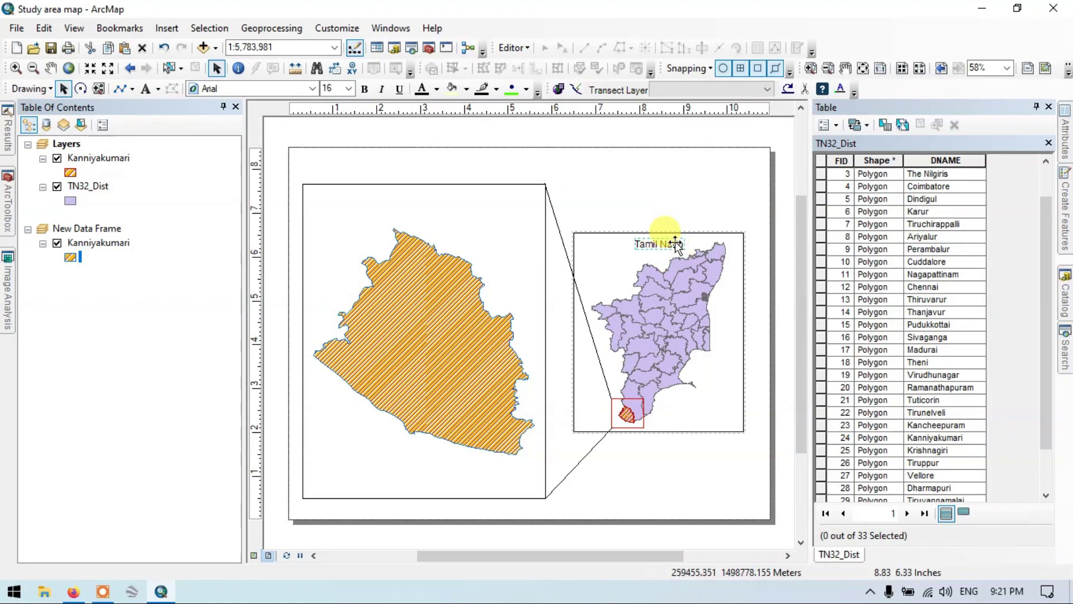
Examine the Tamil Nadu title's text, symbol, size and position settings
double_click(673, 243)
click(675, 143)
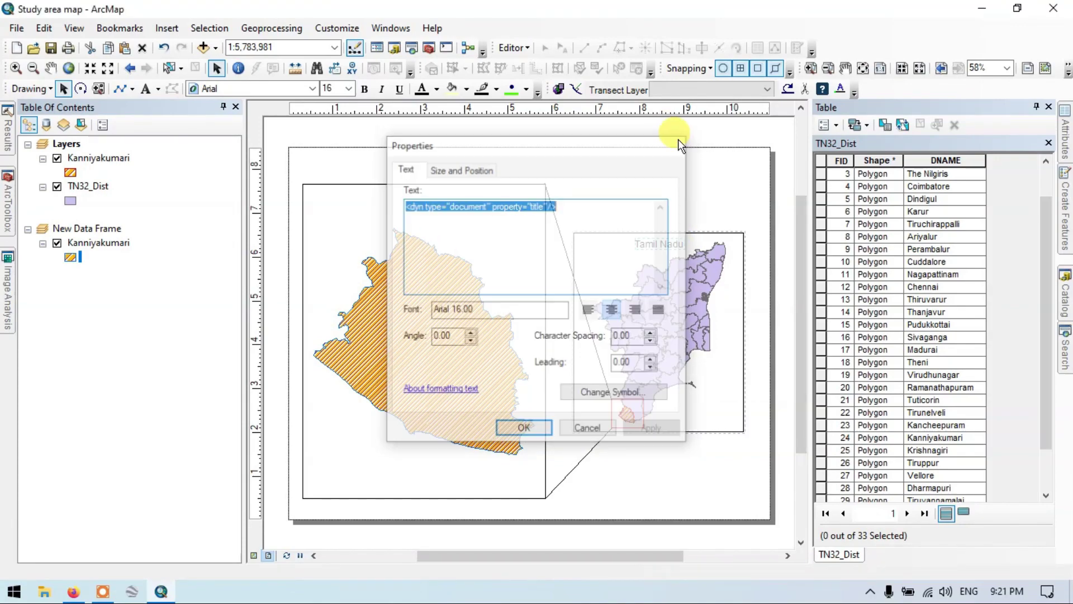
double_click(673, 248)
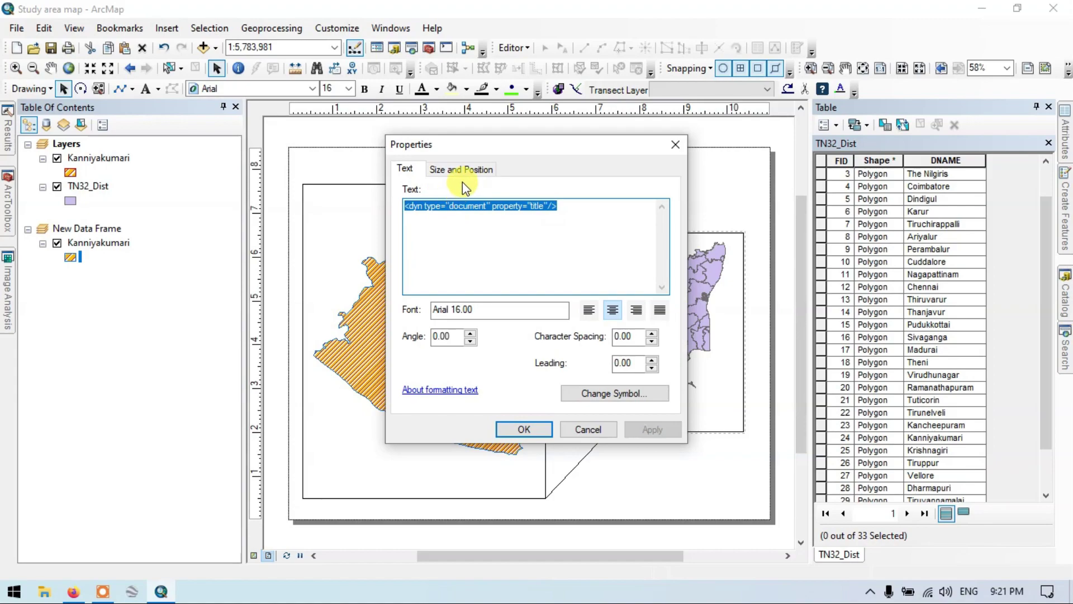
click(624, 393)
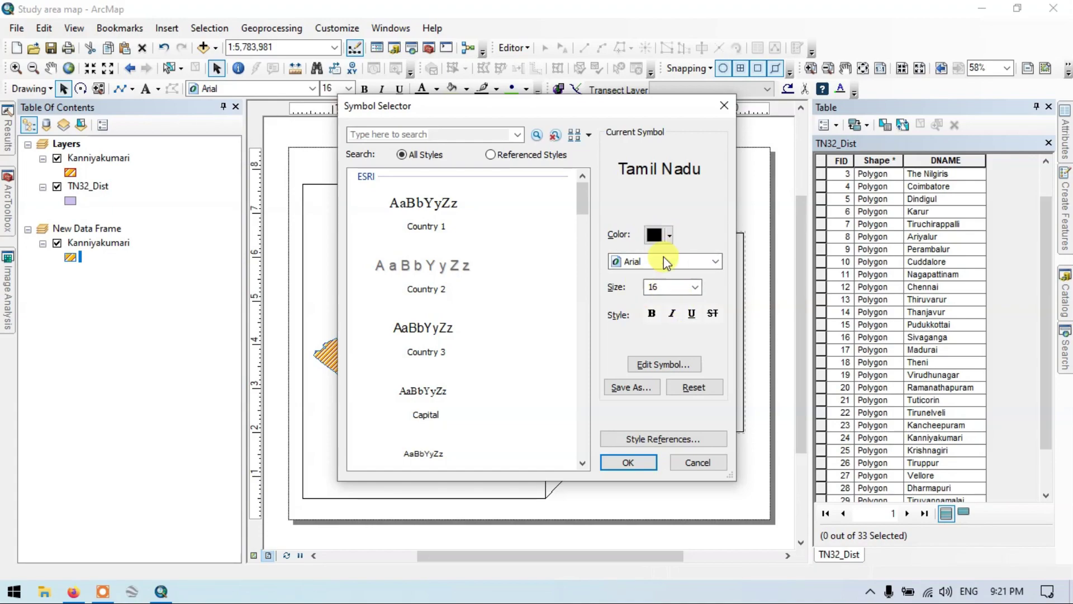
click(697, 463)
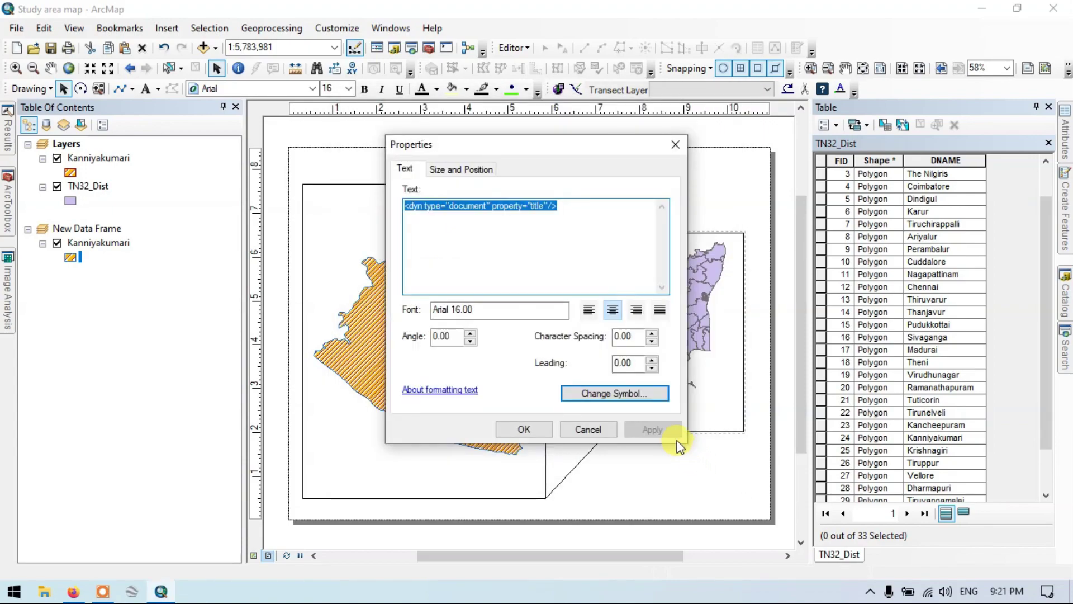
click(472, 171)
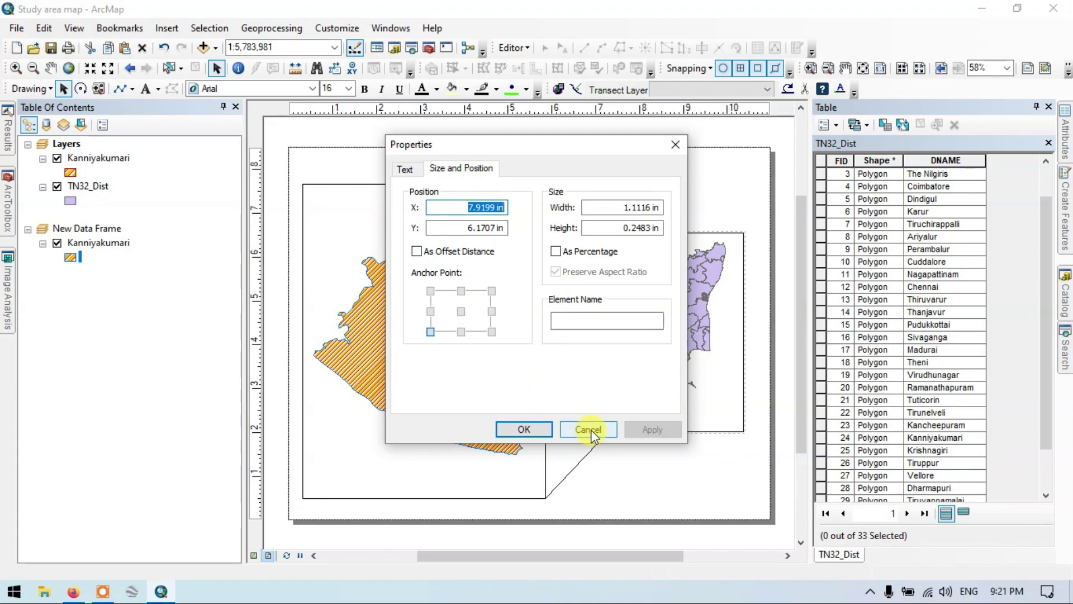
click(542, 428)
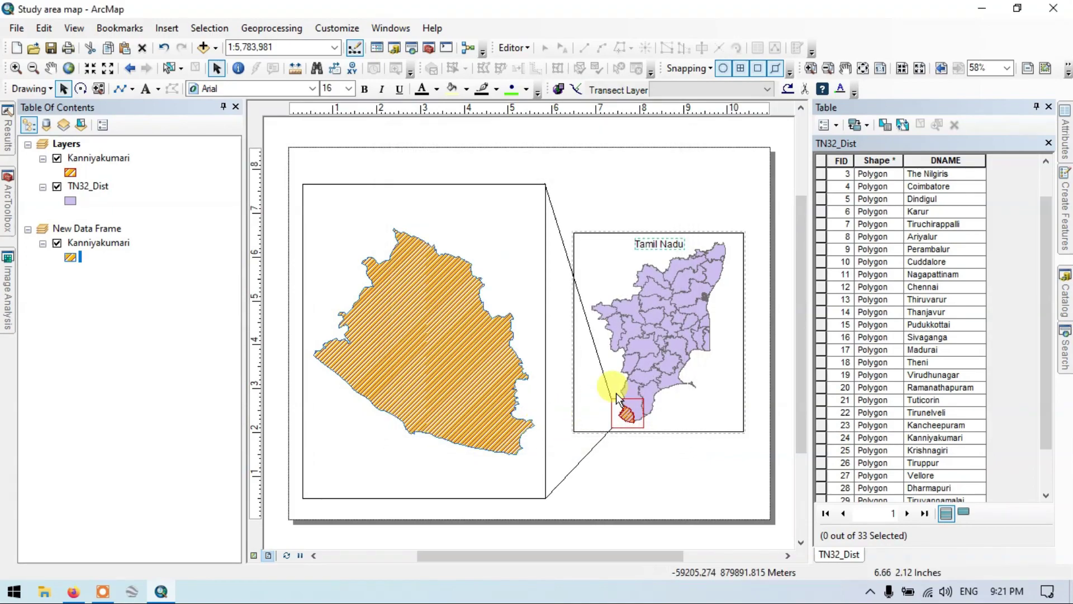
click(694, 200)
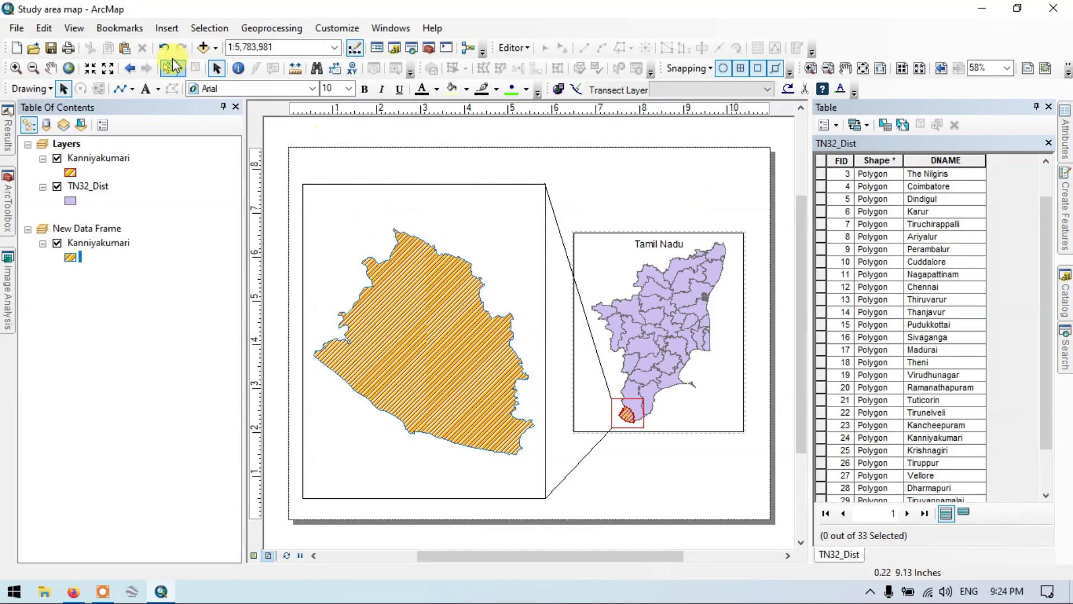
Insert the title "Kanniyakumari" and place it inside the district map's frame, above the map
click(171, 27)
click(196, 67)
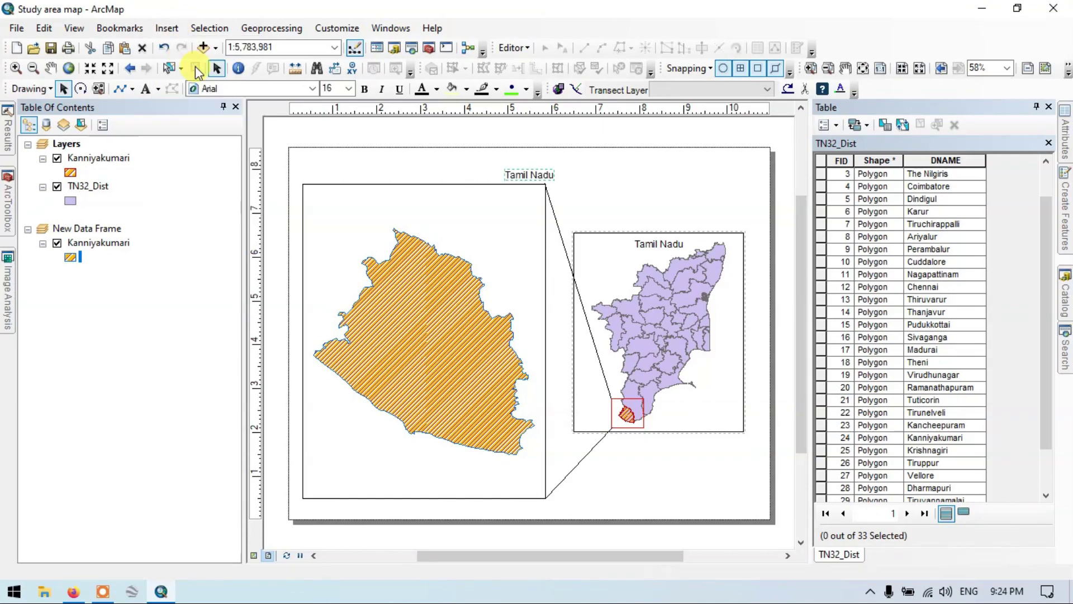
drag(520, 175, 417, 208)
double_click(417, 207)
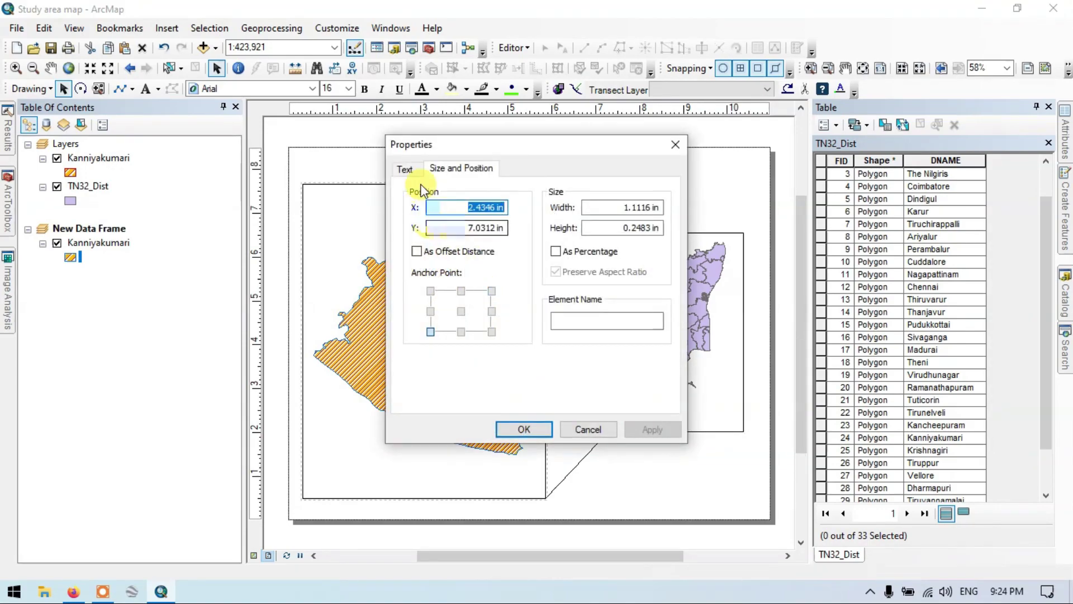
click(404, 168)
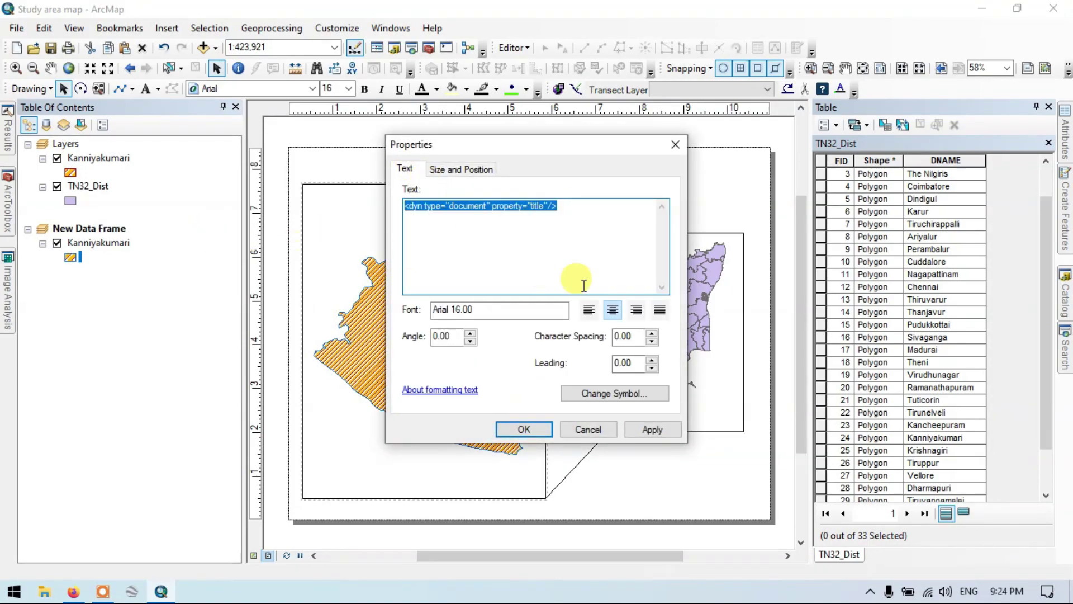
key(Delete)
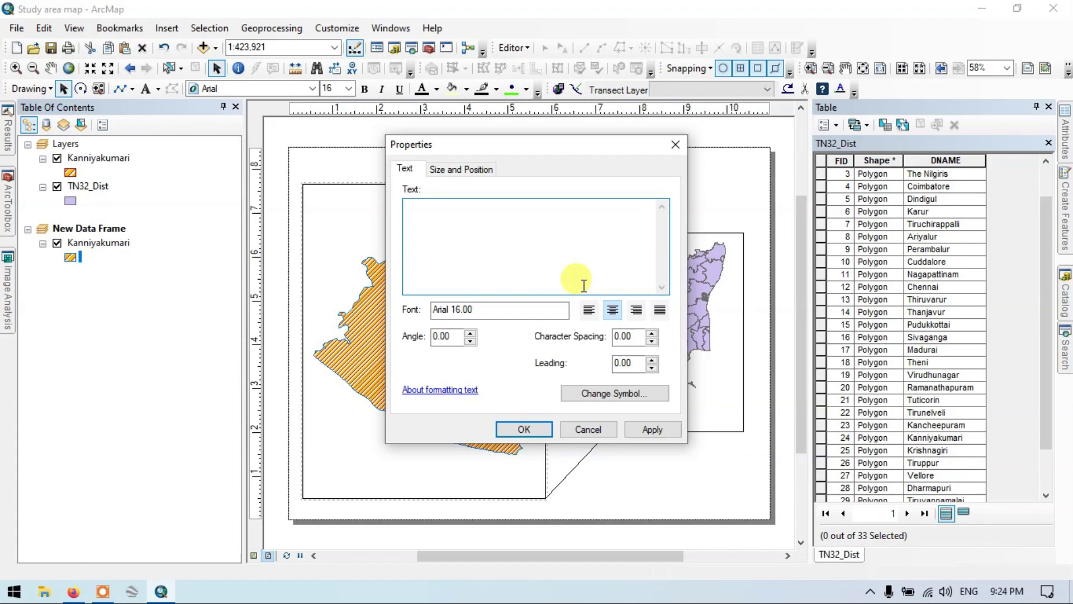
text(Kanniyakumari)
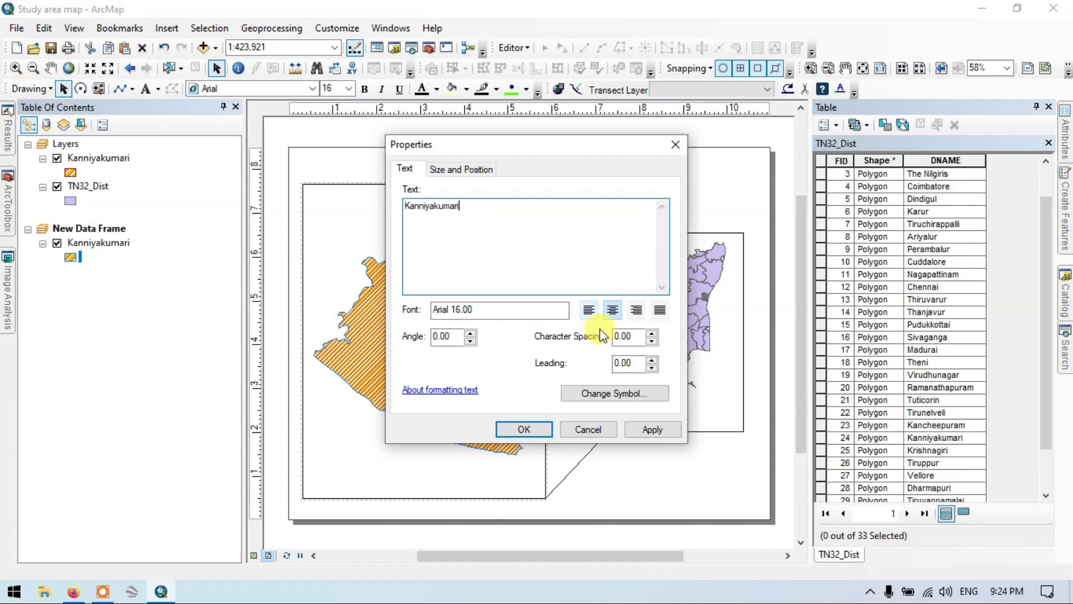
click(531, 428)
click(424, 205)
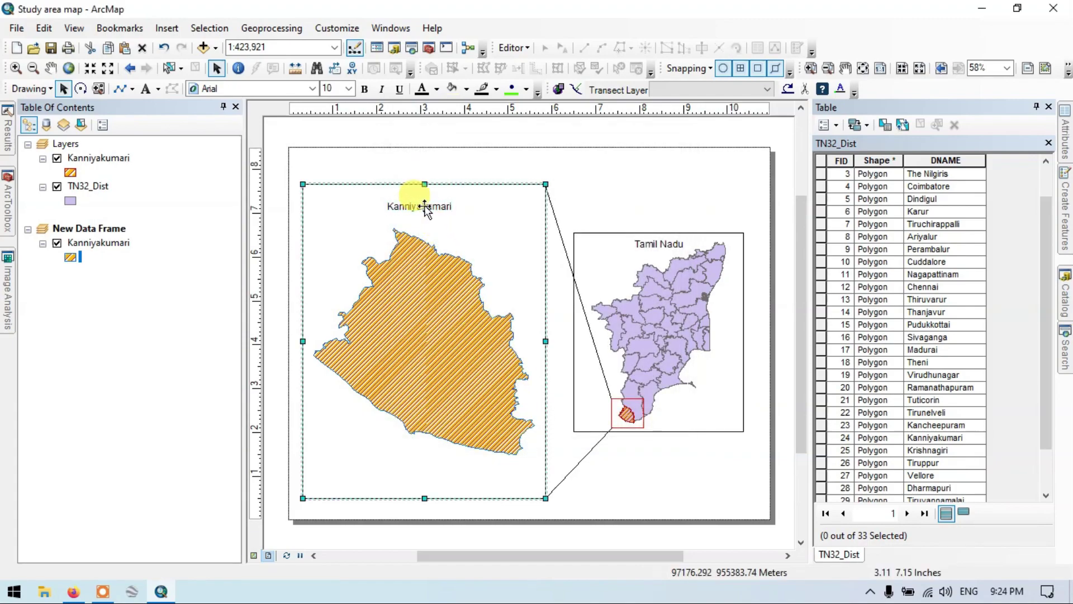
drag(425, 207, 420, 199)
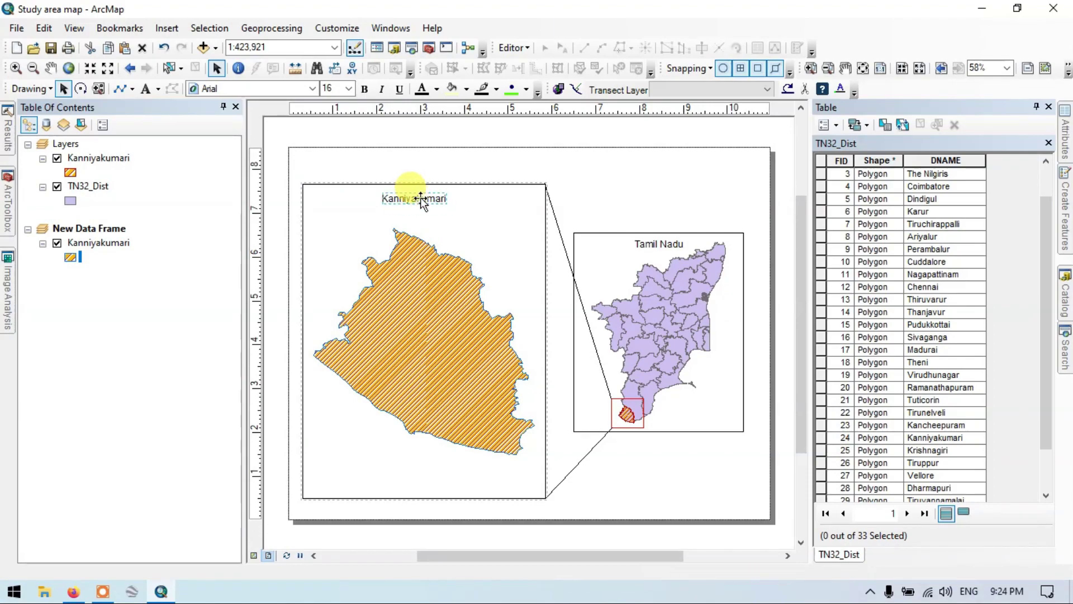
click(444, 216)
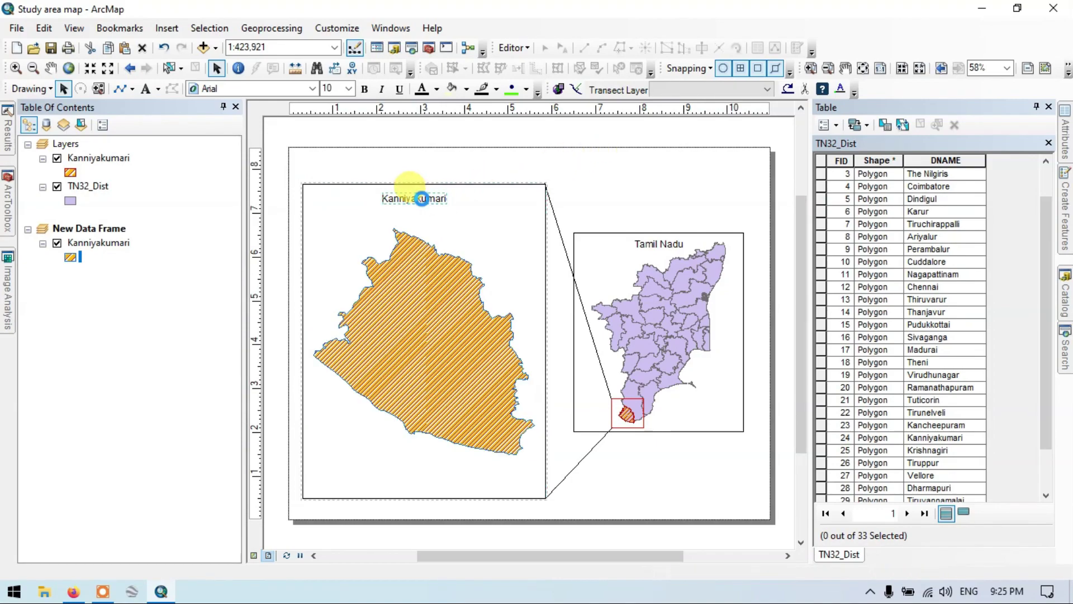
Format the Kanniyakumari title's text symbol as size 24 and bold
double_click(423, 200)
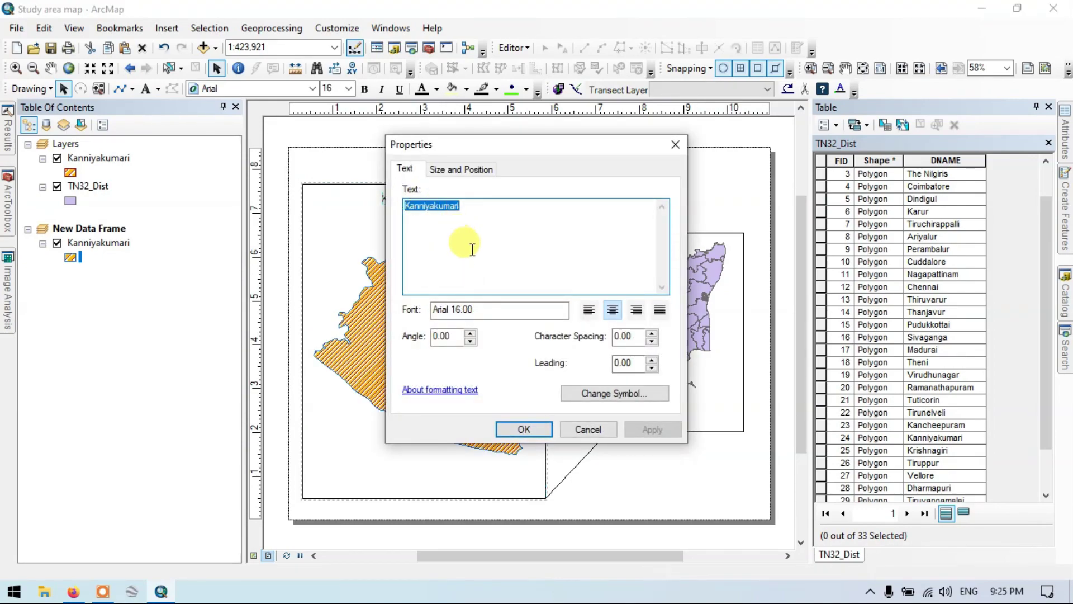
click(611, 398)
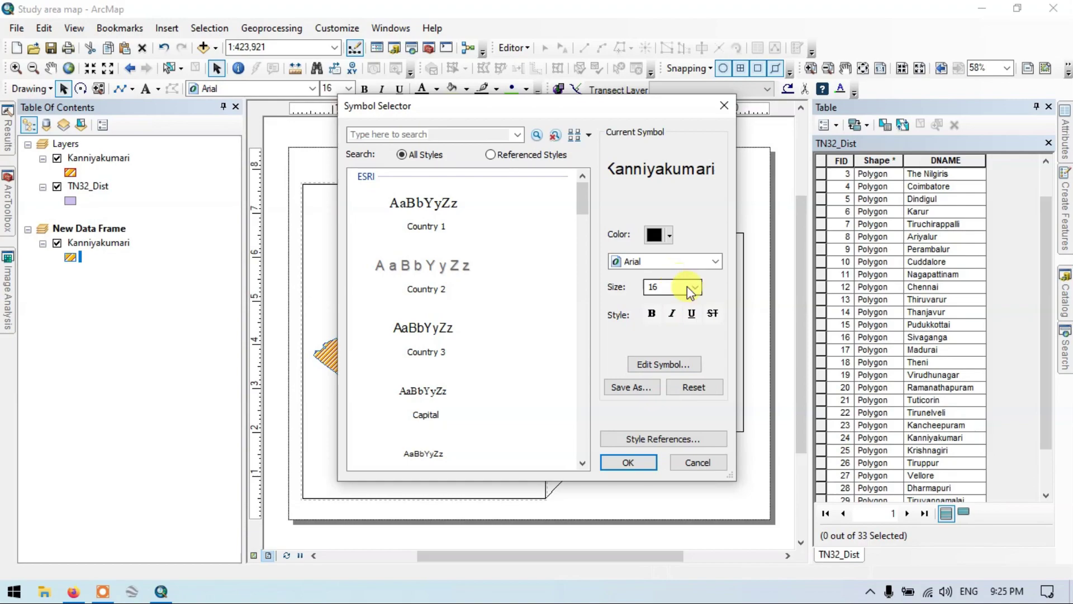
click(696, 287)
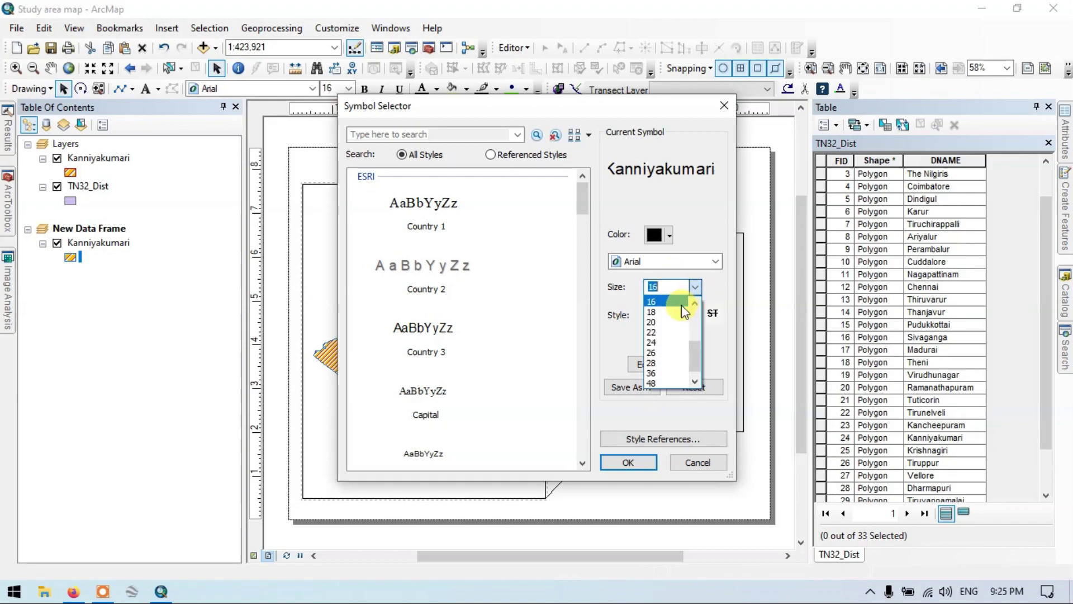
click(657, 343)
click(652, 314)
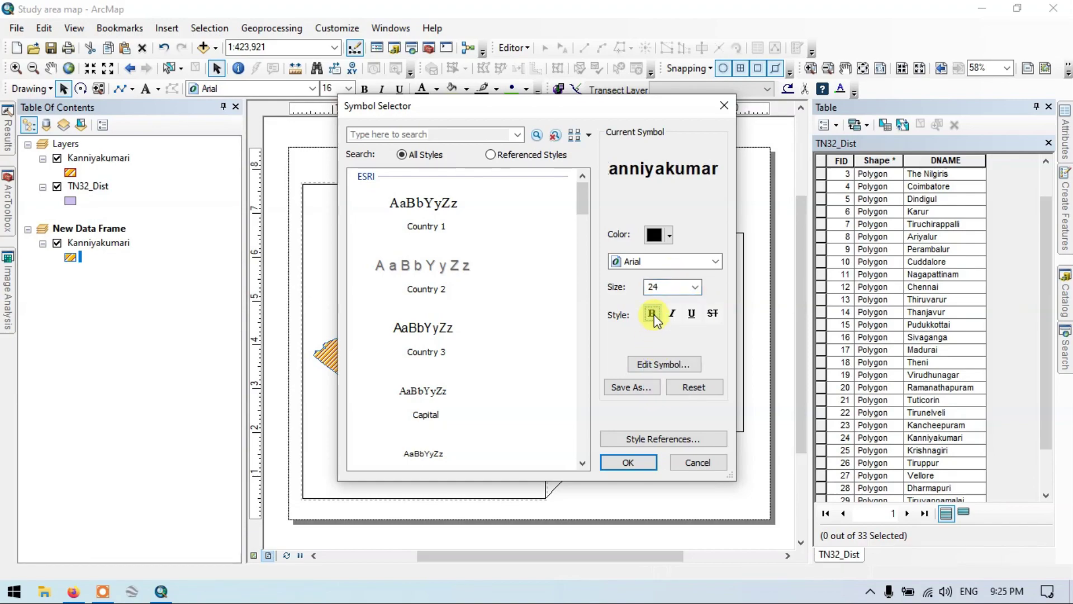
click(628, 462)
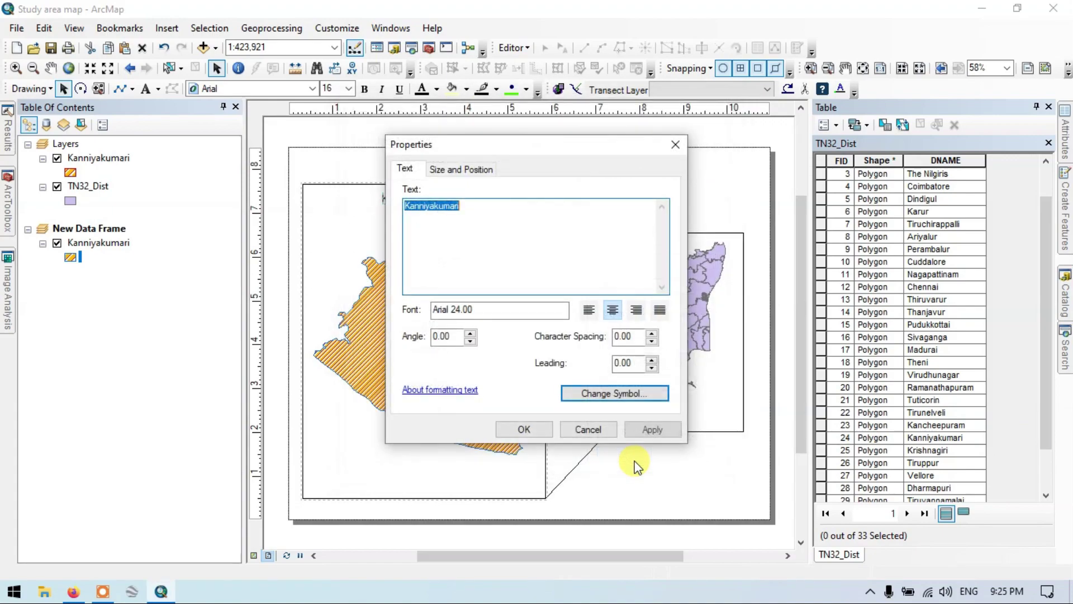
click(630, 431)
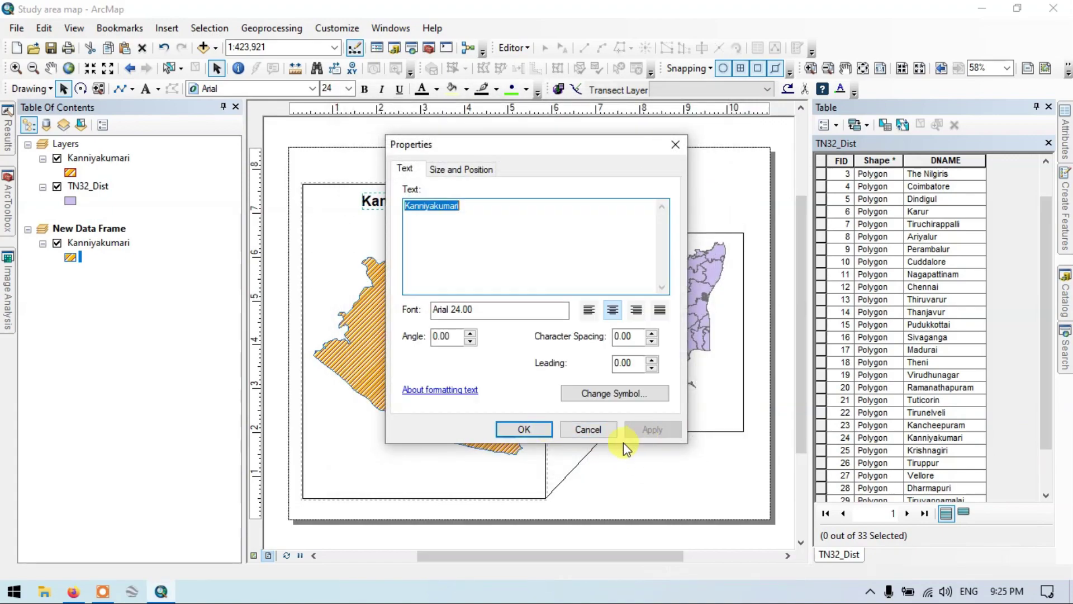
click(521, 430)
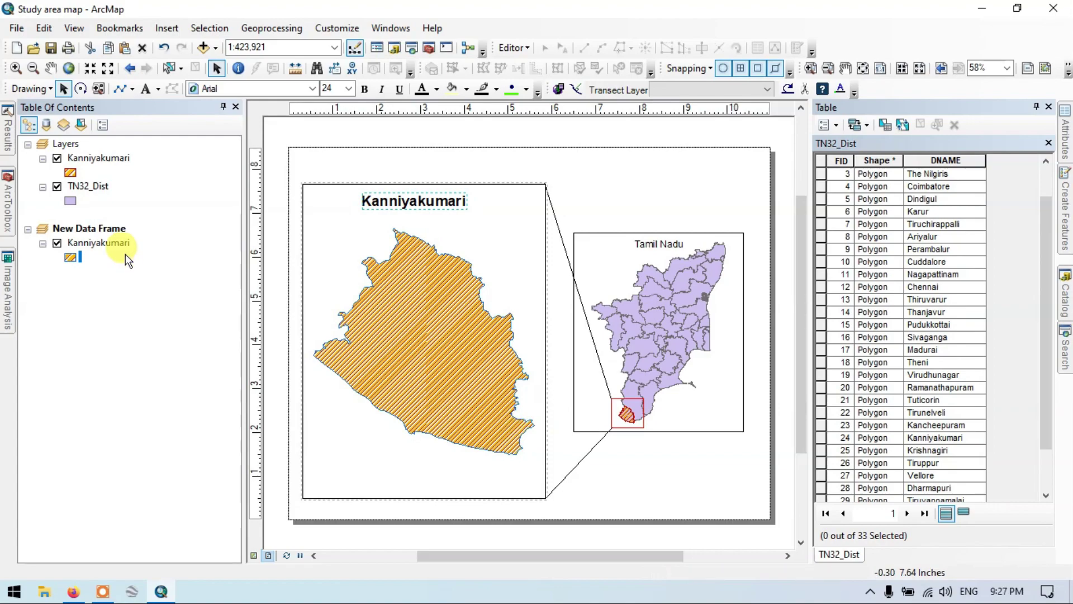
Rename the Kanniyakumari layer in the Layers data frame as "Study area"
click(114, 160)
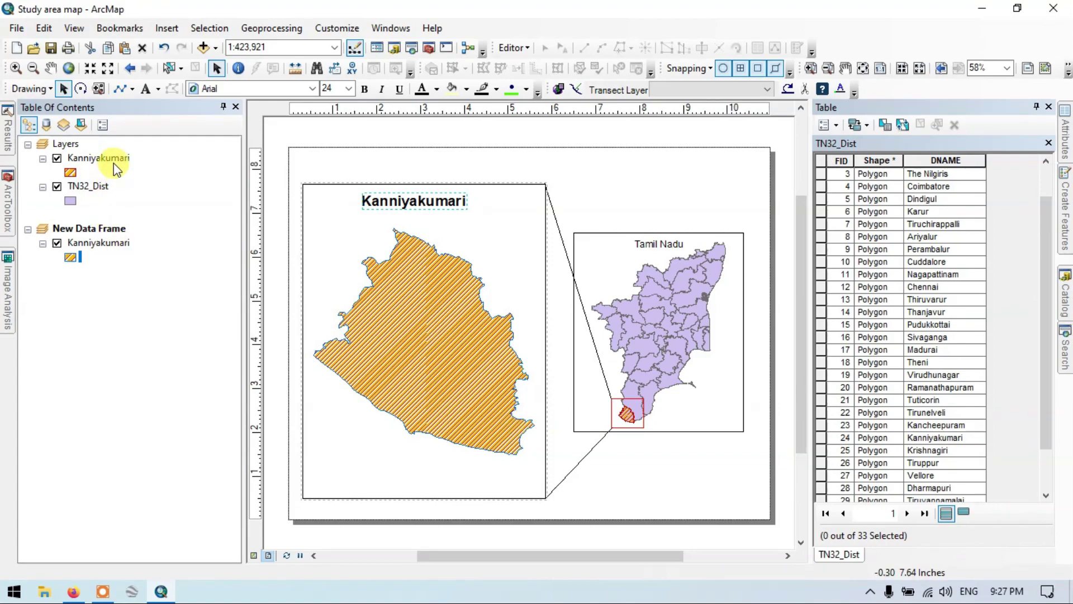
click(117, 159)
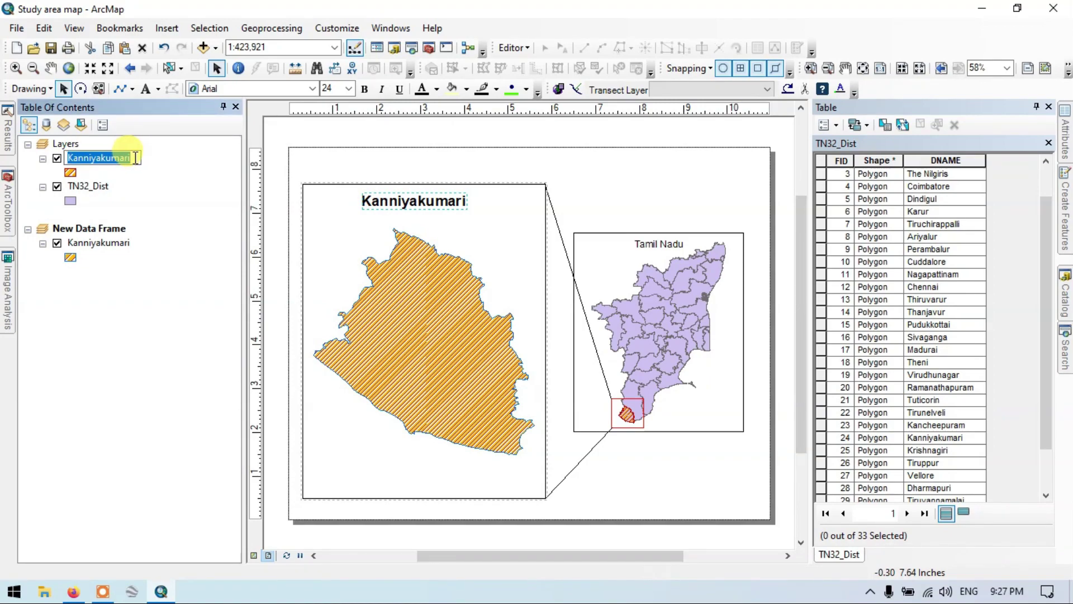
key(BackSpace)
text(St)
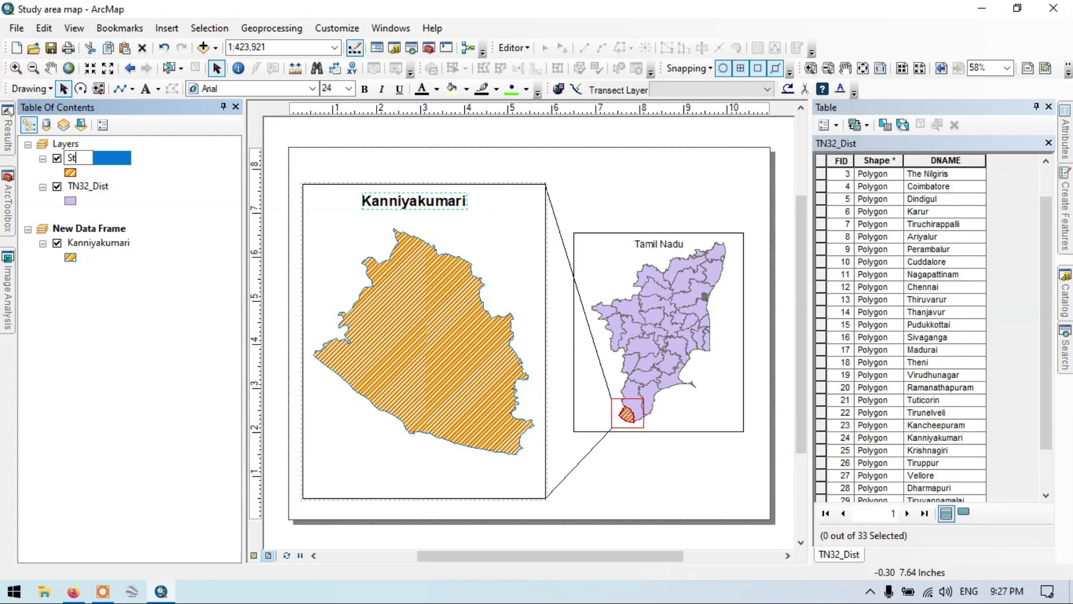
text(udy a)
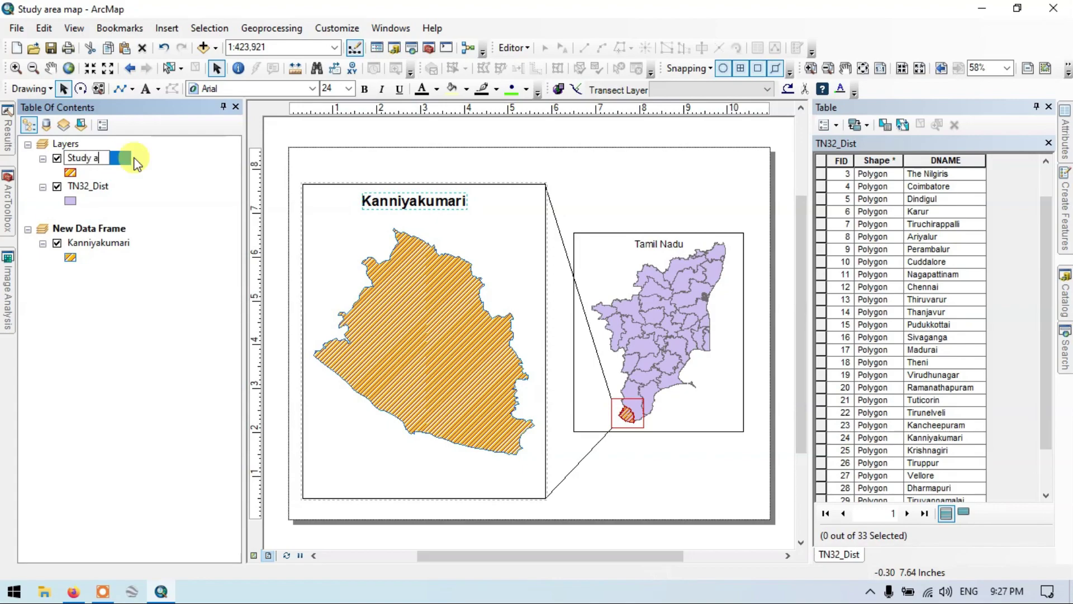
text(rea)
key(Return)
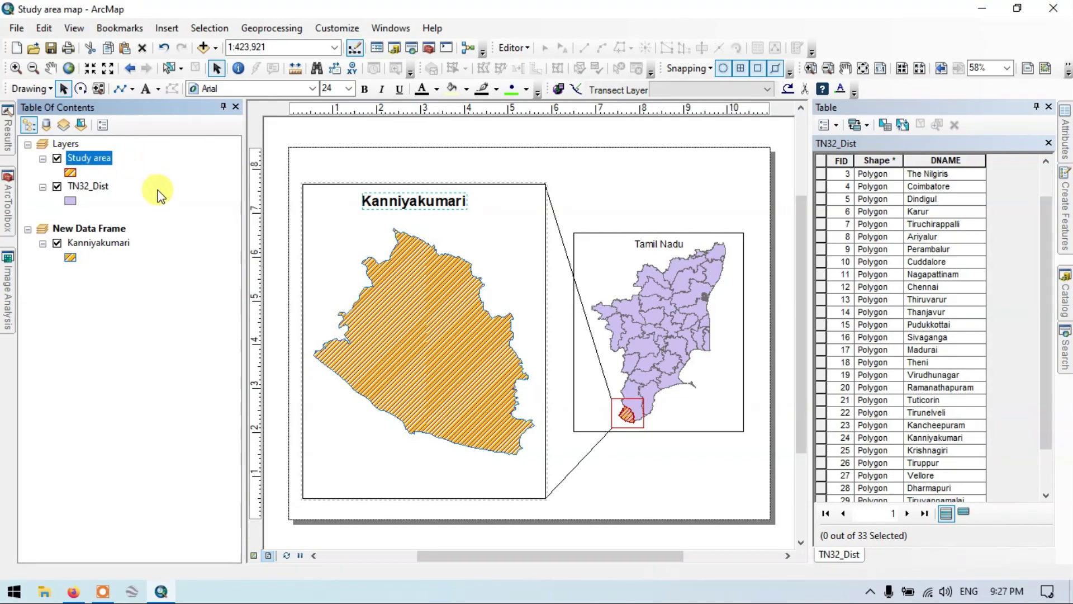
Rename the TN32_Dist layer as "District boundary"
click(96, 187)
click(111, 187)
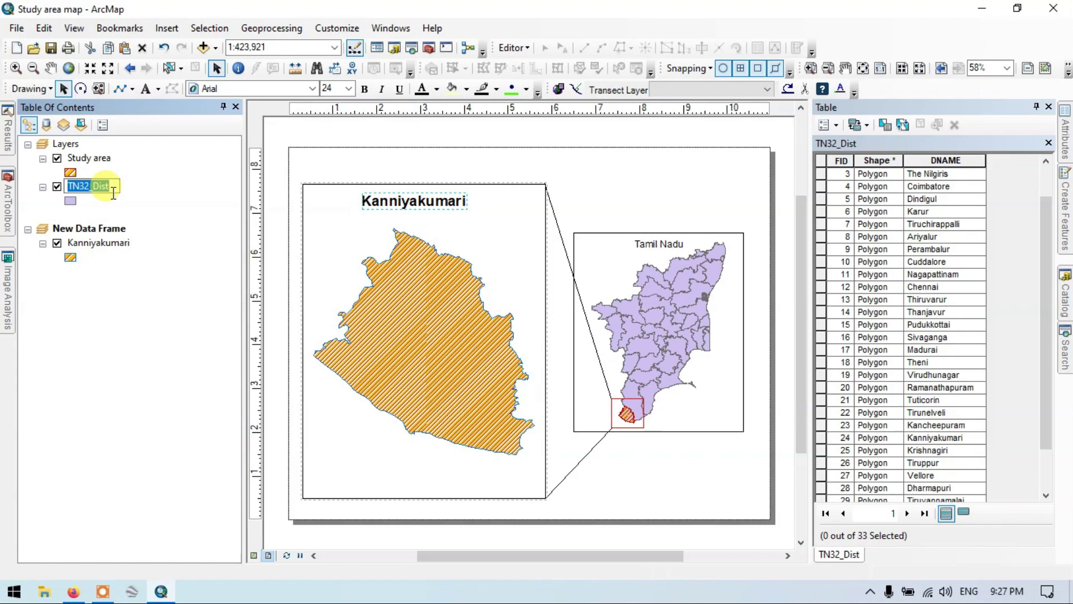
key(BackSpace)
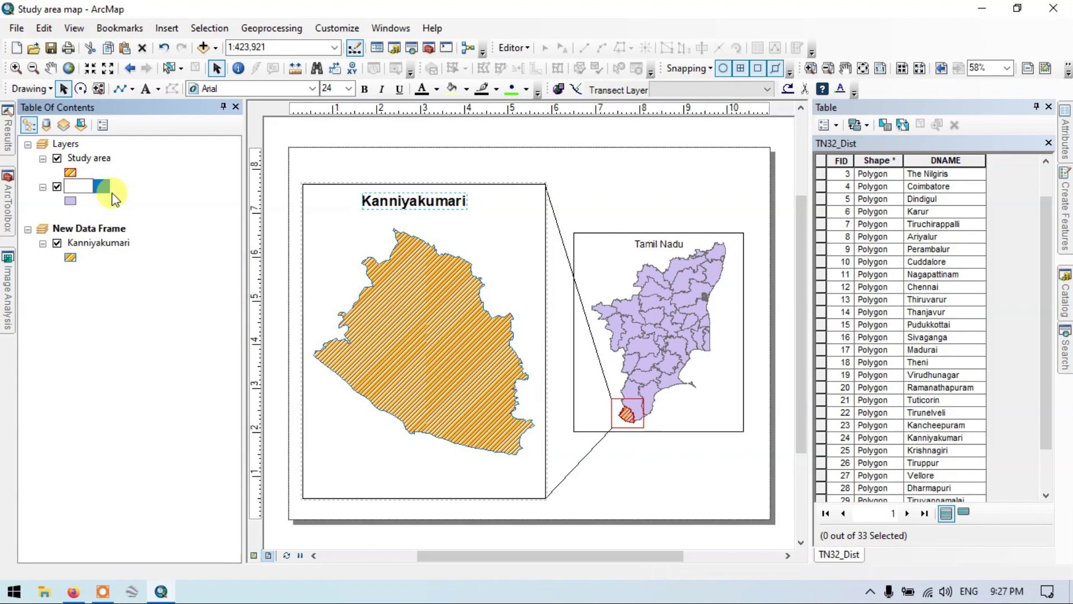
text(D)
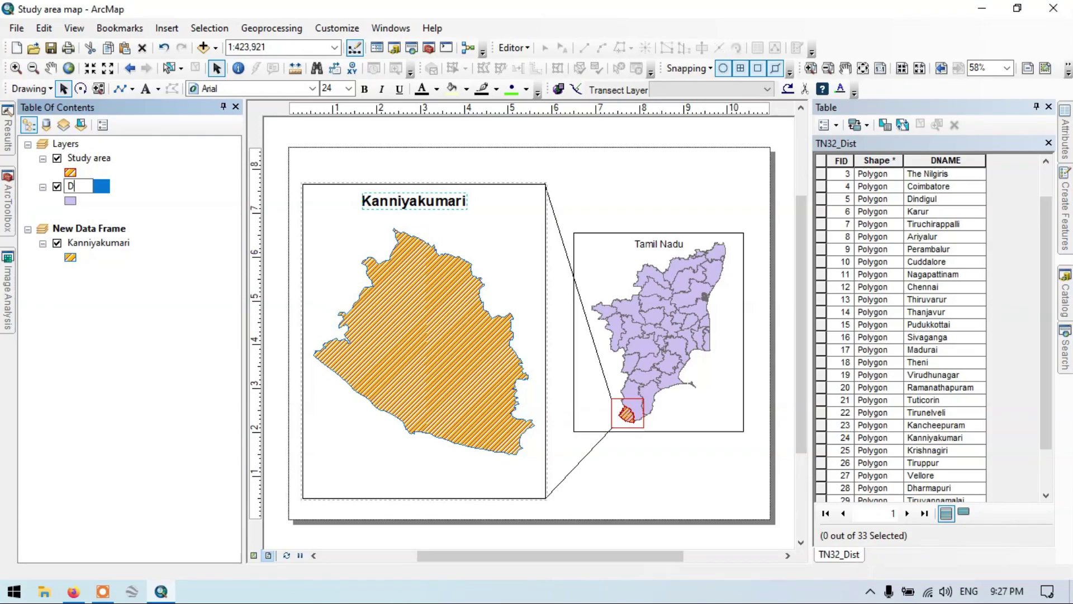
text(istruct)
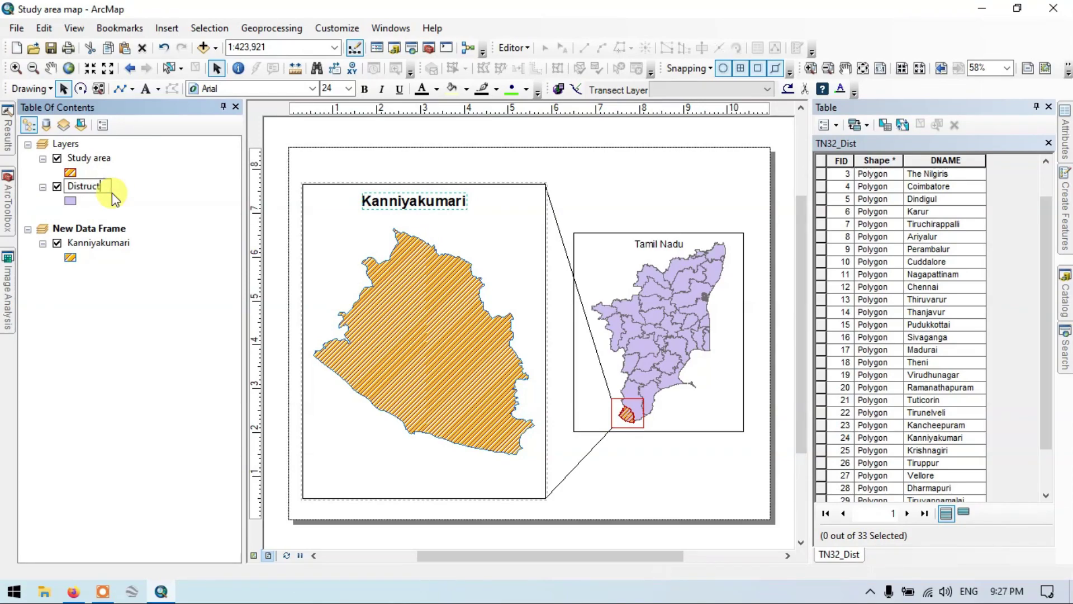
key(BackSpace)
key(BackSpace)
key(BackSpace)
text(ict bou)
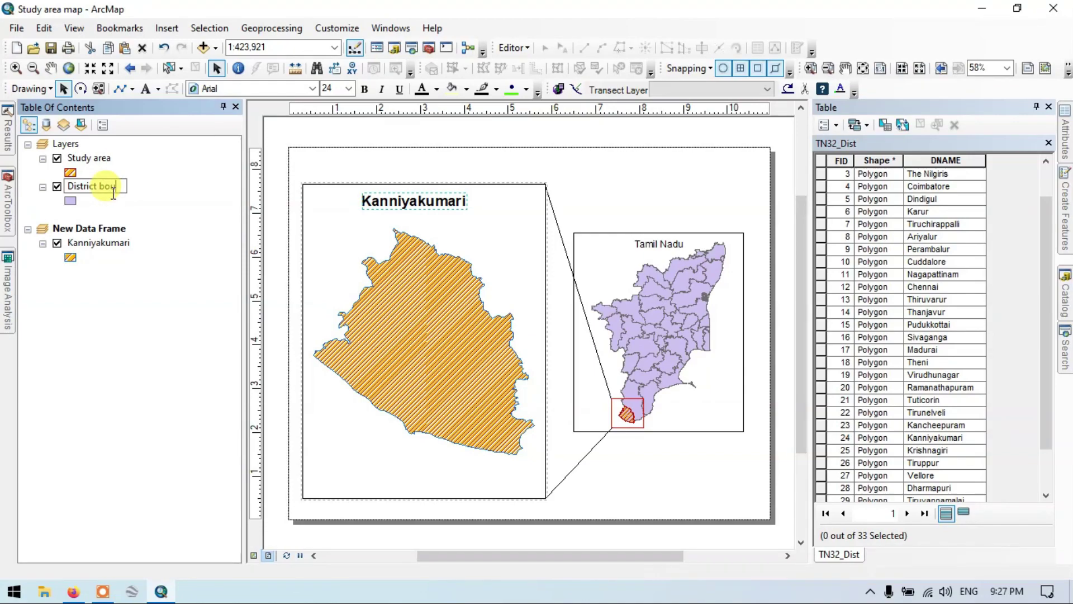
text(ndary)
key(Return)
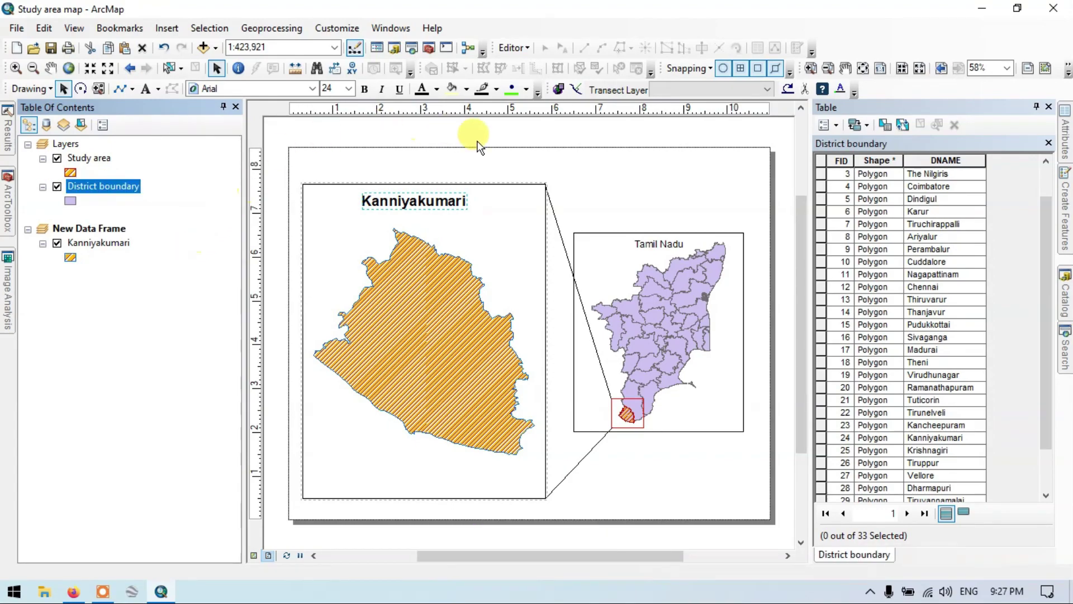
Start a legend for the district data frame with the Kanniyakumari layer in one column, keeping the title "Legend" and its default font settings
click(590, 183)
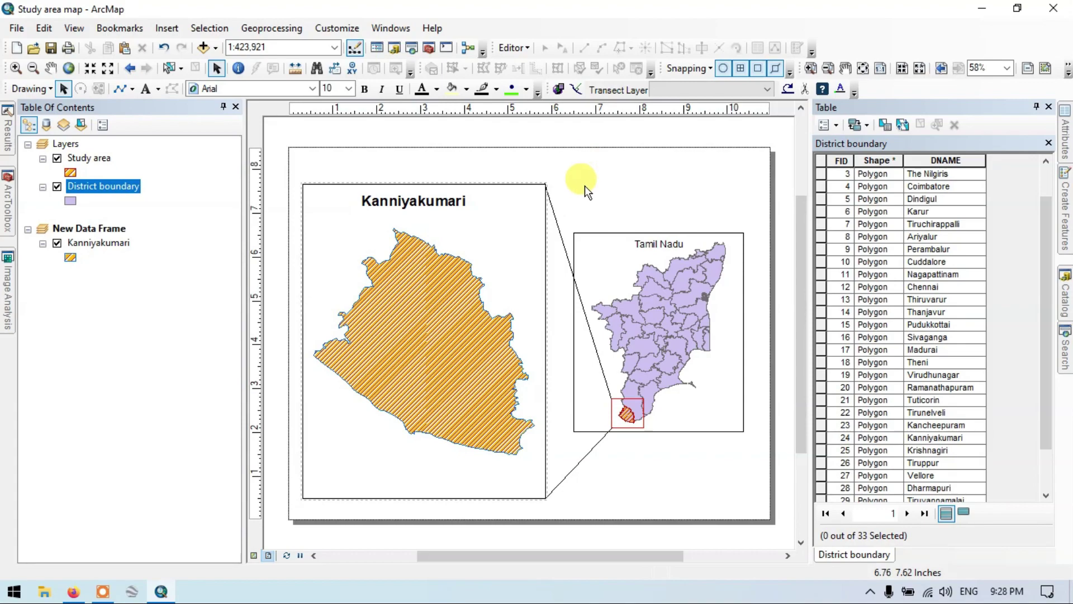
click(164, 31)
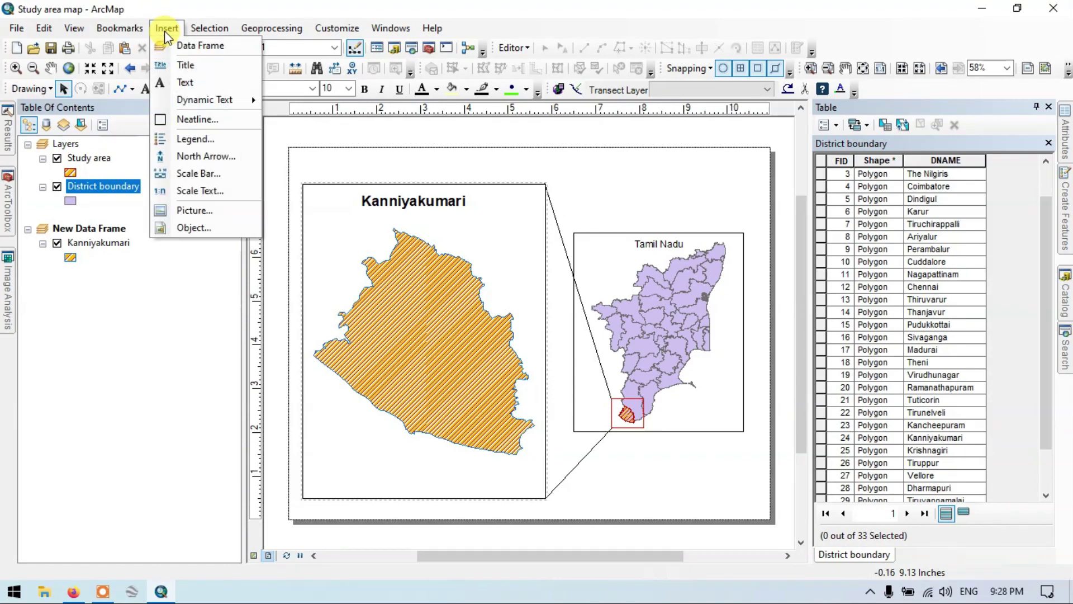
click(199, 139)
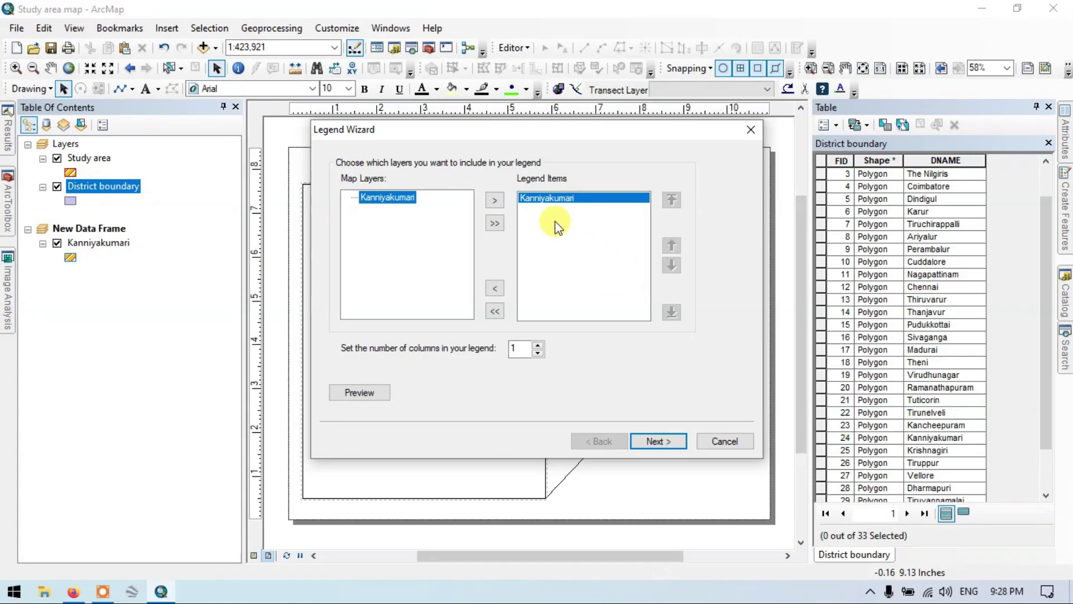
click(561, 198)
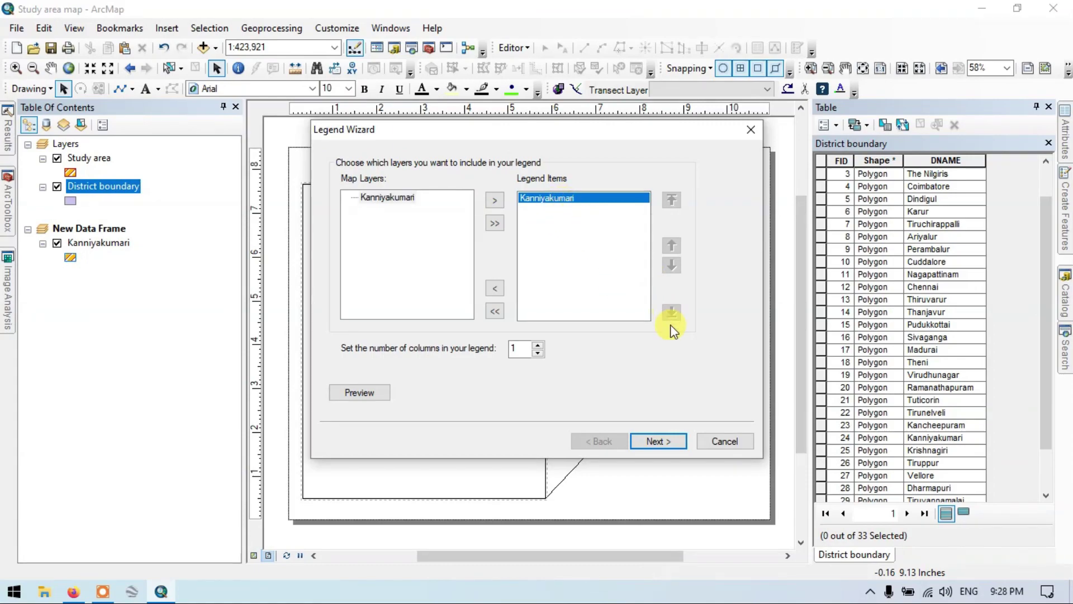
click(661, 449)
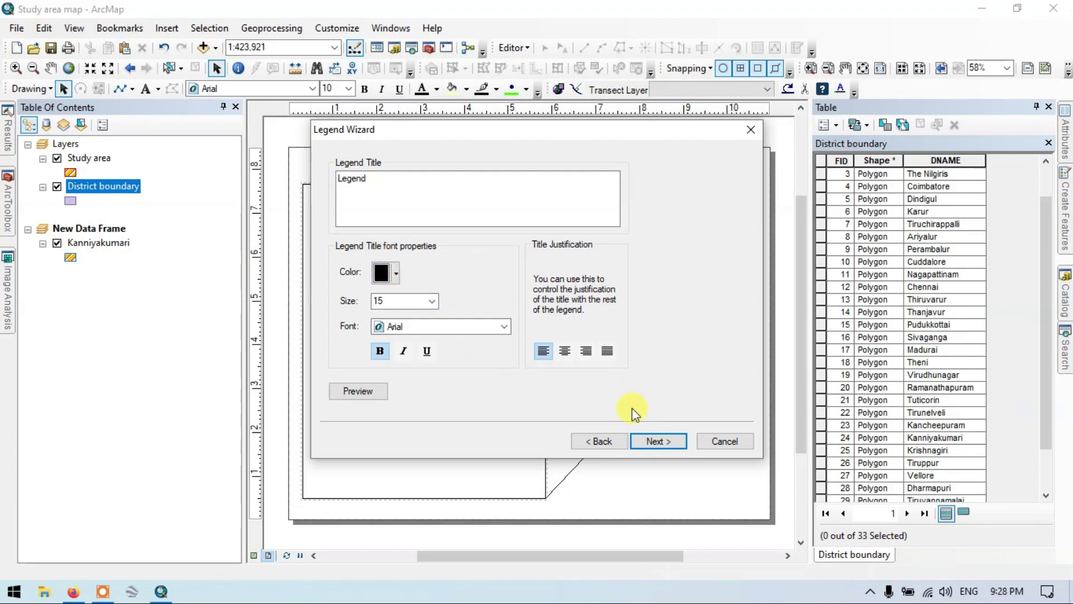
click(672, 446)
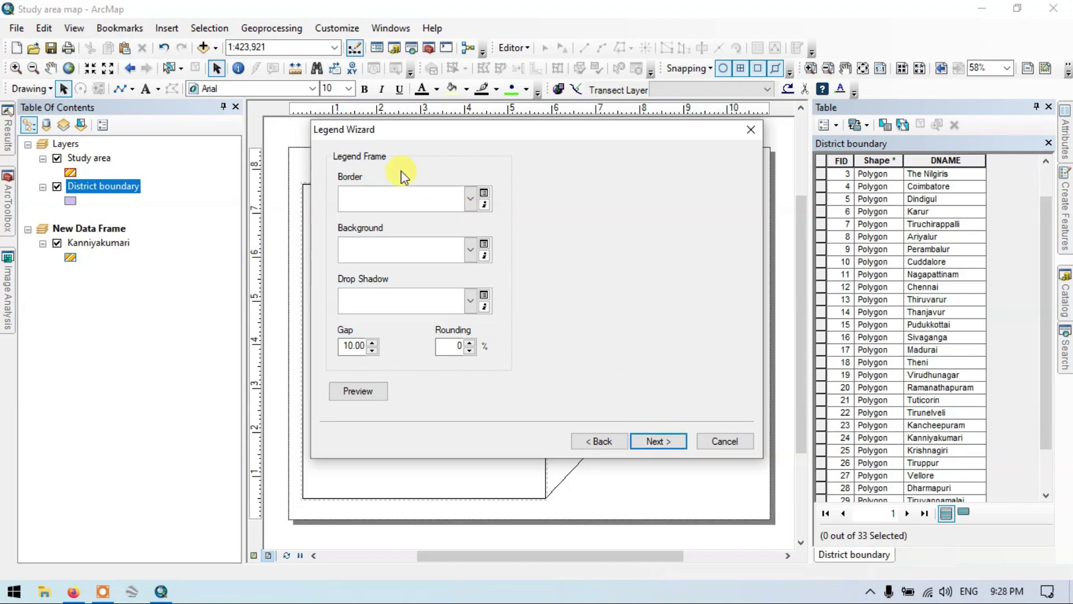
Give the legend frame a 1.0 Point border and choose a background for it
click(474, 200)
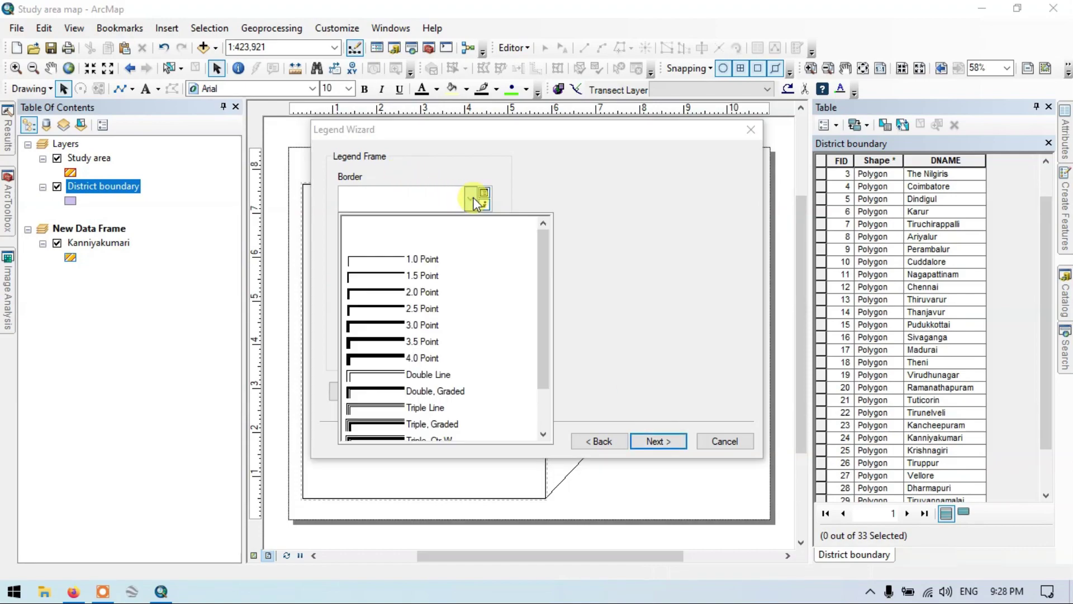
click(384, 259)
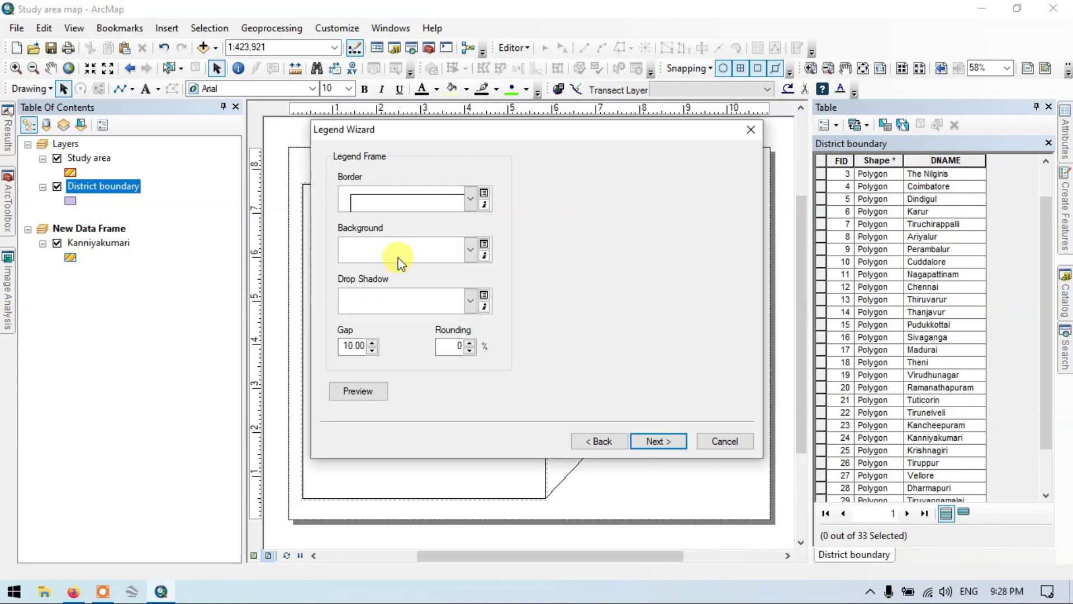
click(470, 252)
click(464, 422)
click(683, 446)
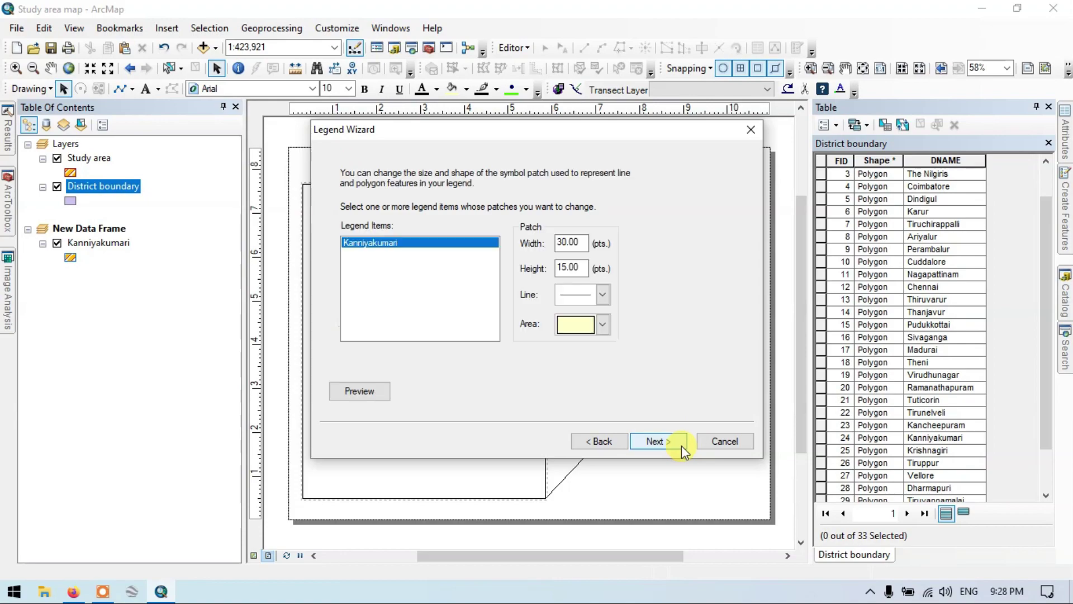
Finish the legend with the default patch and spacing settings, enlarge it and place it above the Tamil Nadu map frame
click(648, 441)
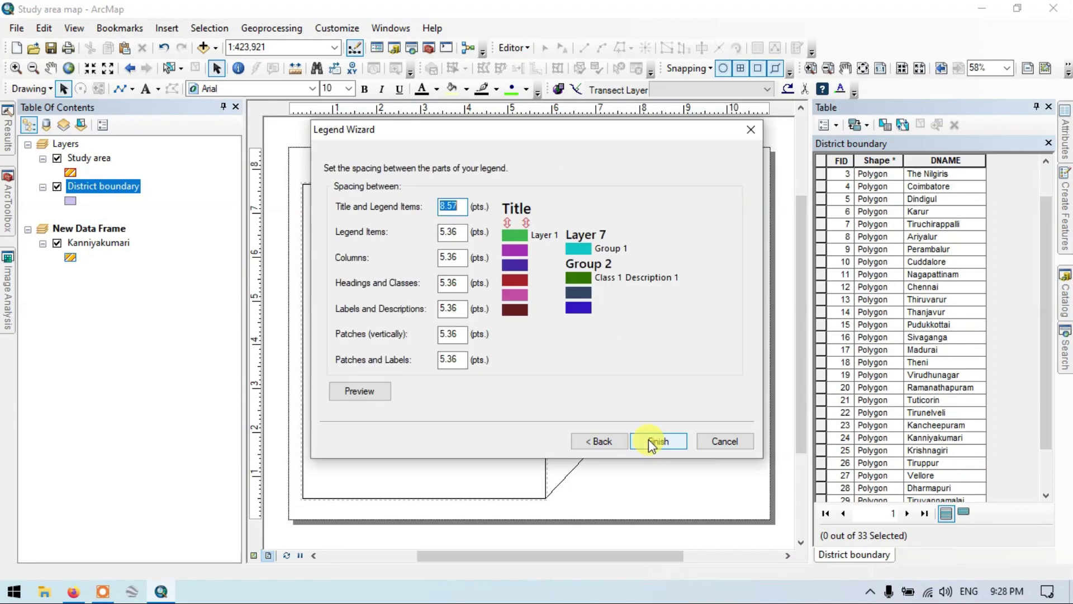
click(648, 438)
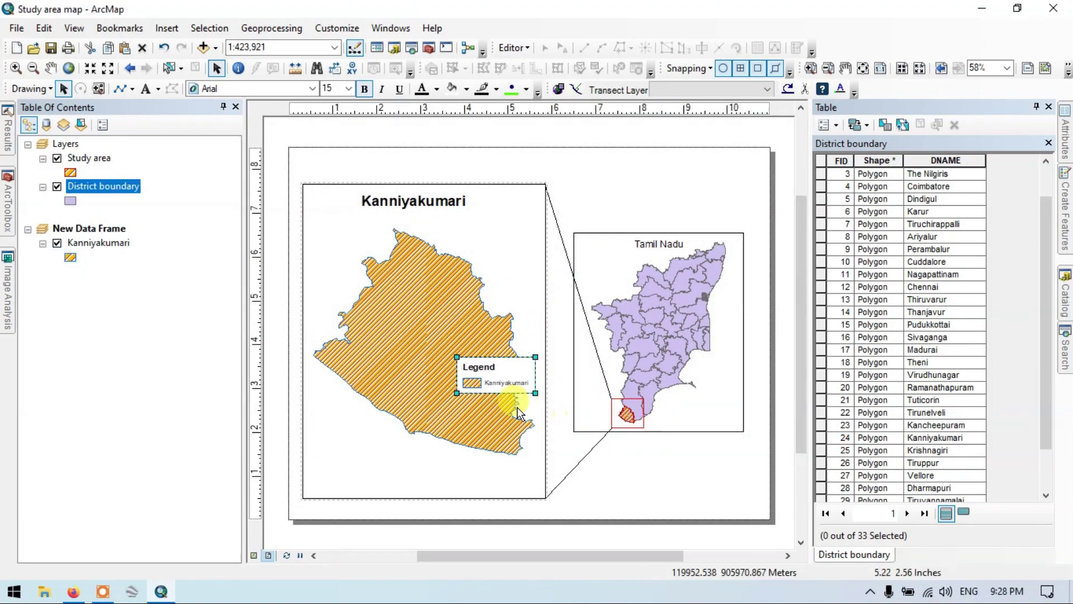
drag(530, 391, 571, 407)
drag(541, 375, 664, 190)
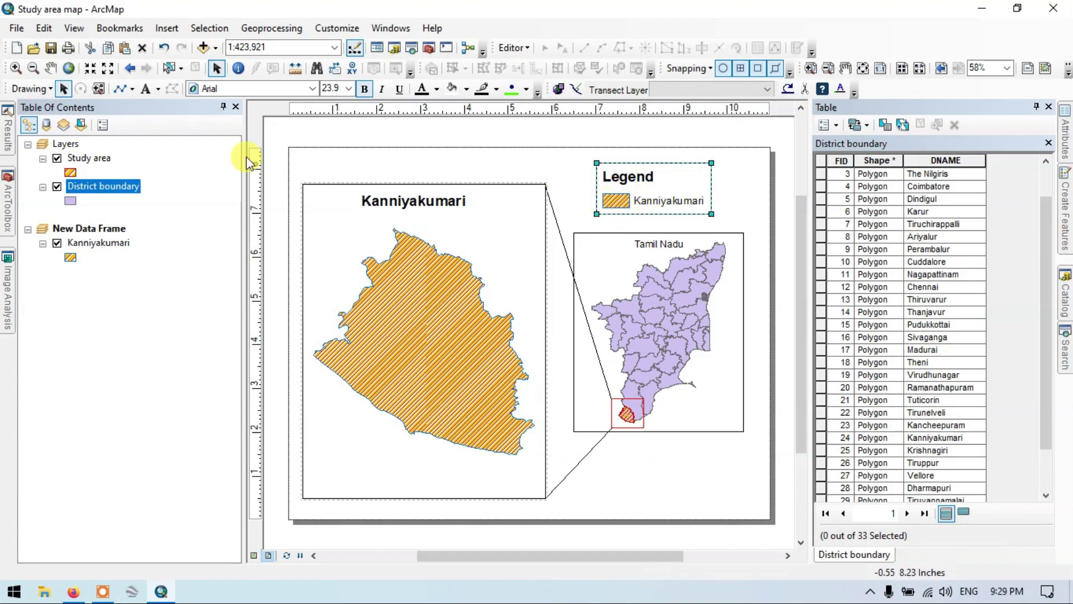
Activate the Layers data frame and delete the Kanniyakumari legend from the layout
right_click(72, 147)
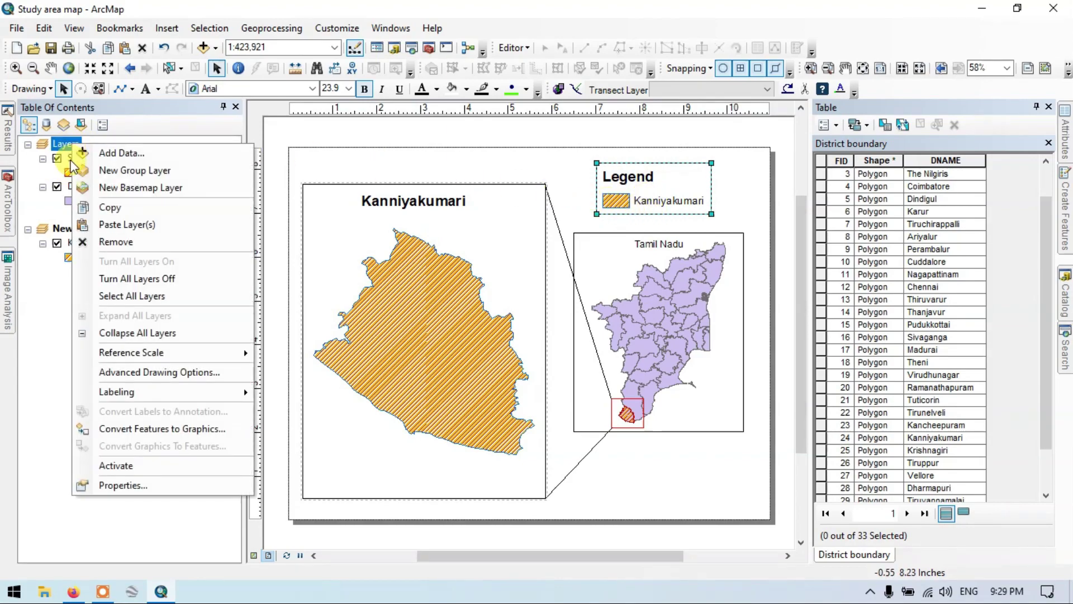
click(136, 467)
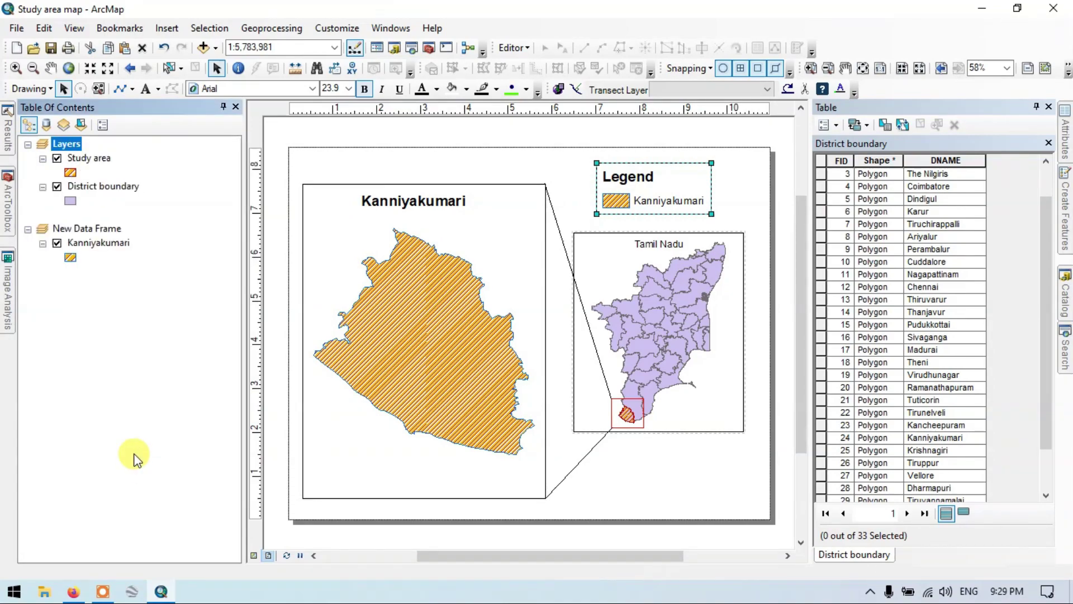
right_click(653, 171)
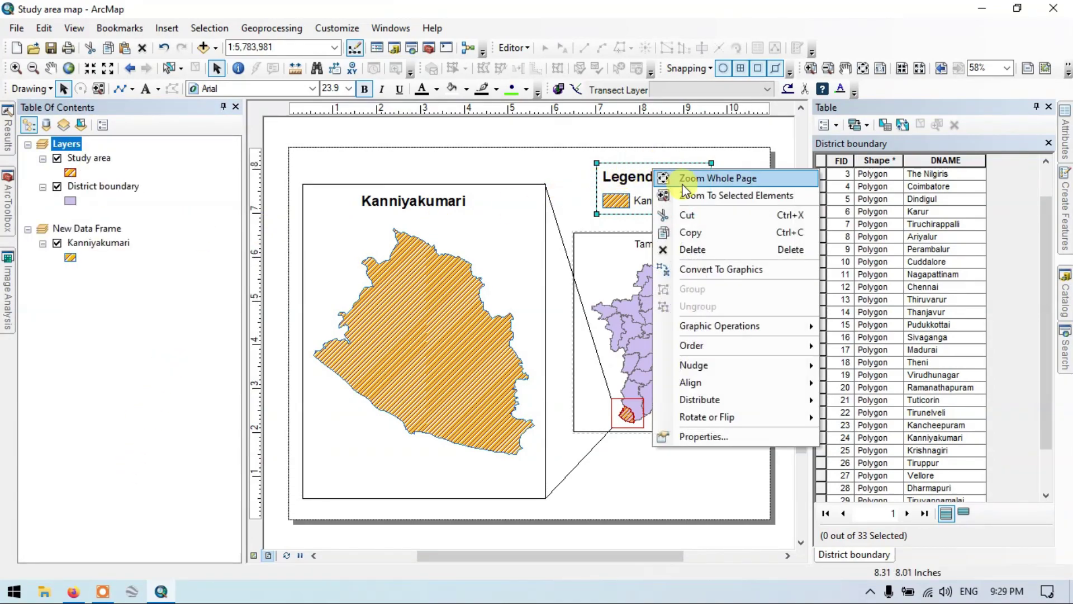
click(700, 249)
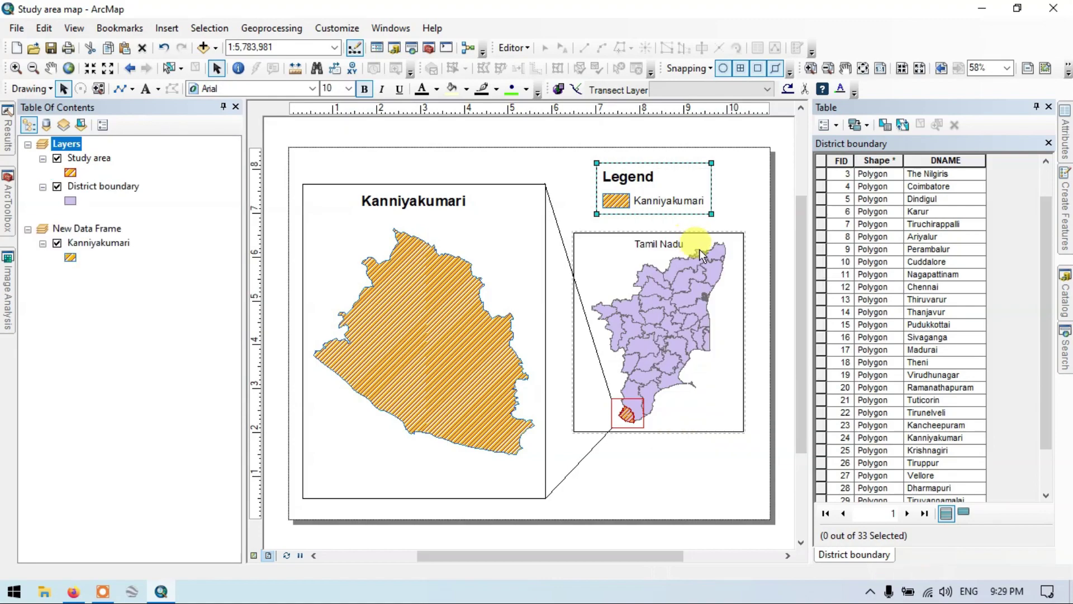
Start a one-column legend with the Study area and District boundary layers, keeping the title "Legend" in Arial size 15
click(170, 29)
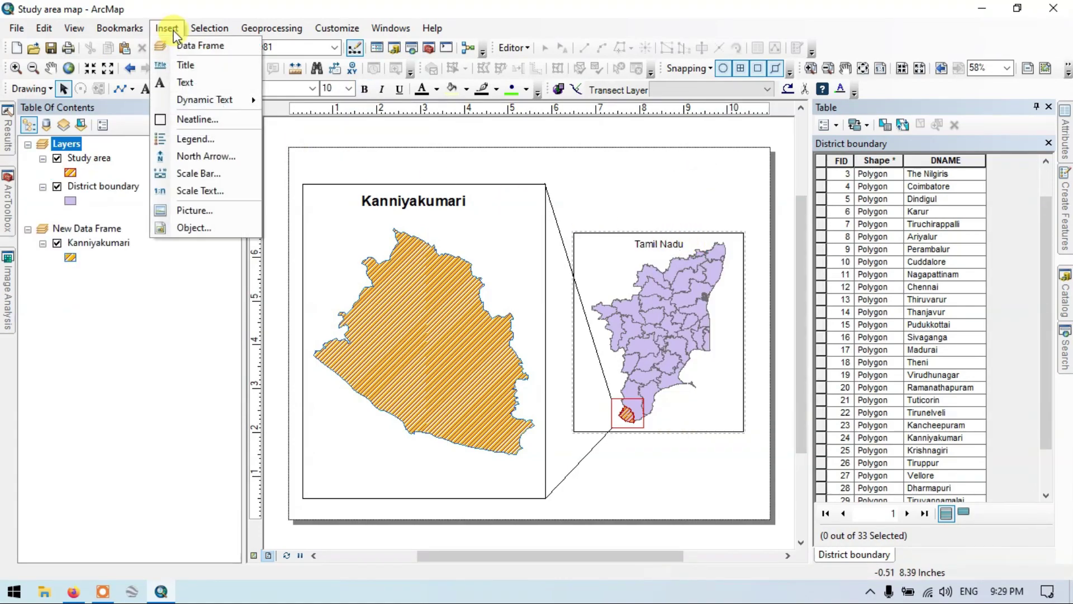
click(200, 140)
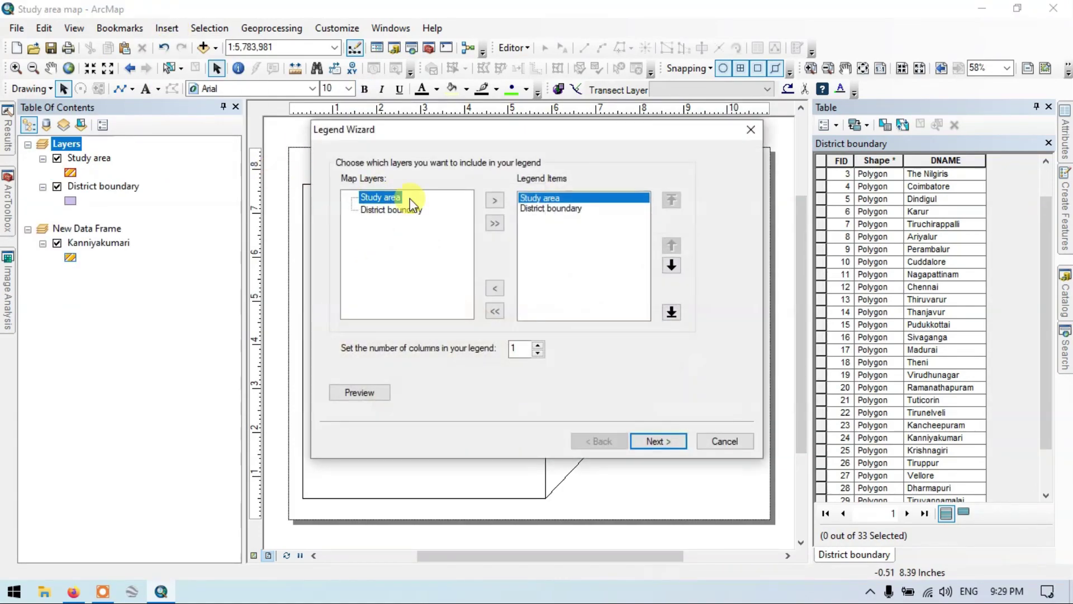
click(565, 209)
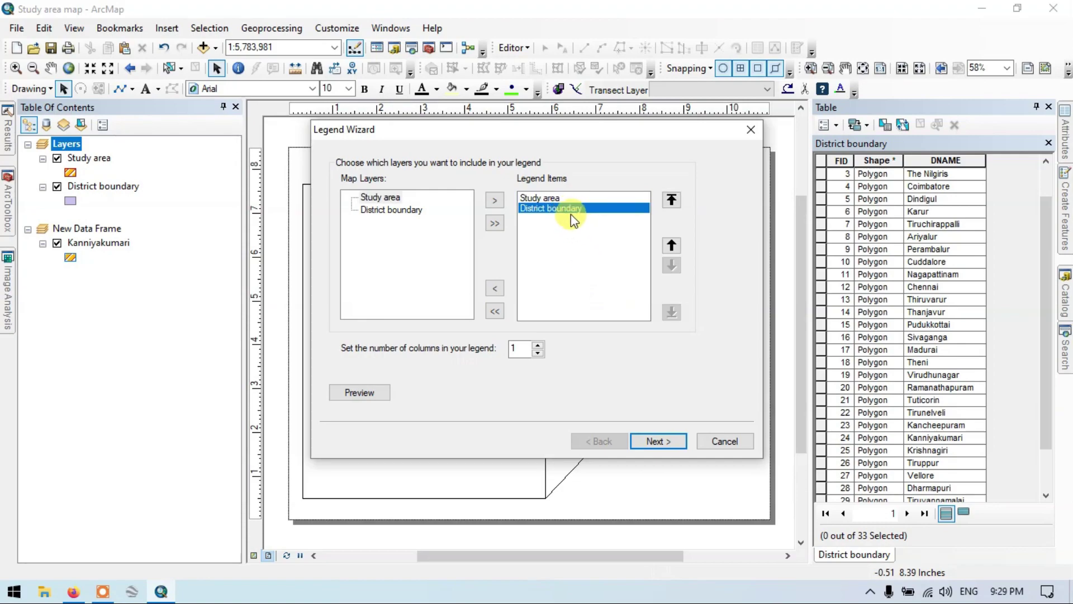
shift+click(543, 196)
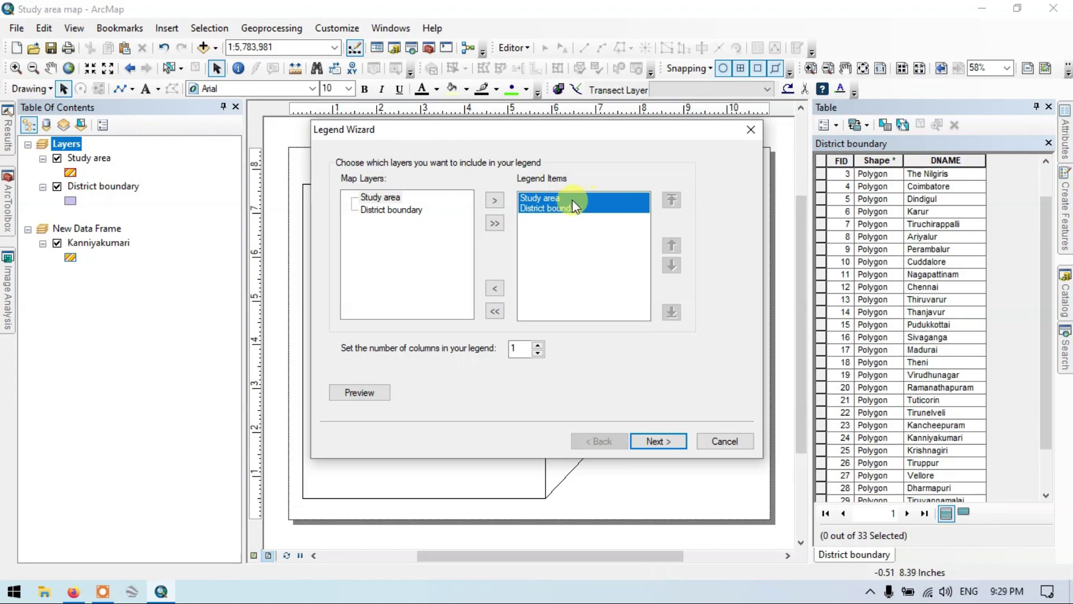
click(660, 447)
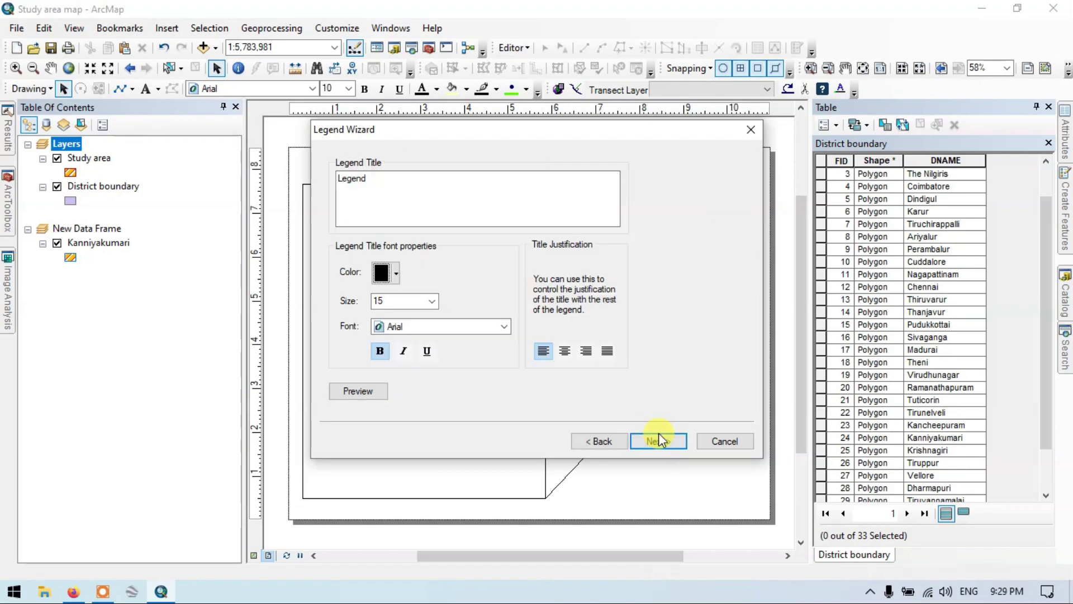
click(668, 444)
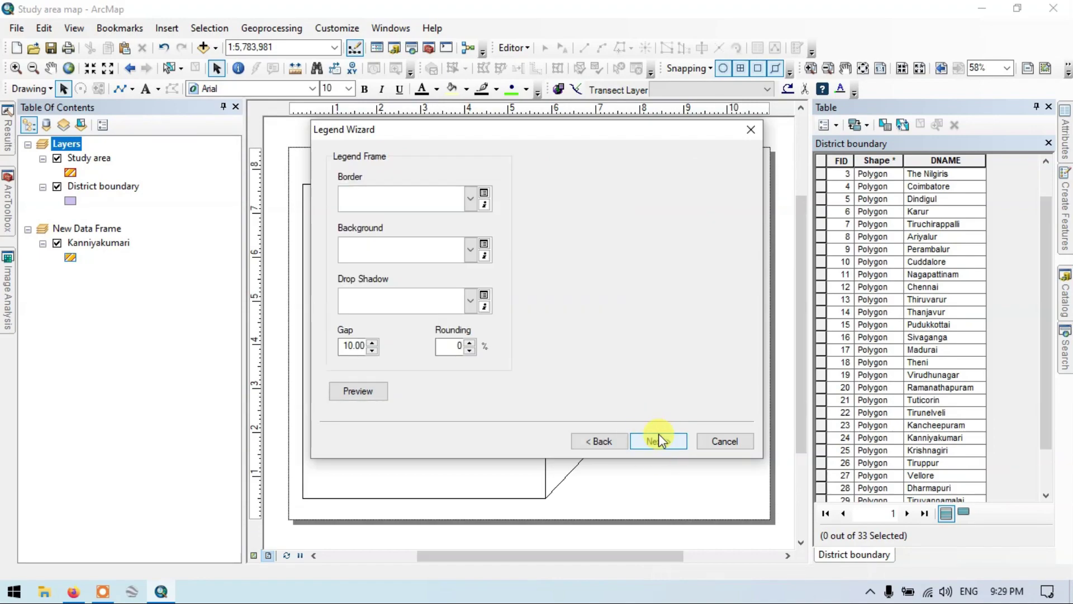
Give the new legend frame a line border and choose a background for it
click(470, 200)
click(393, 261)
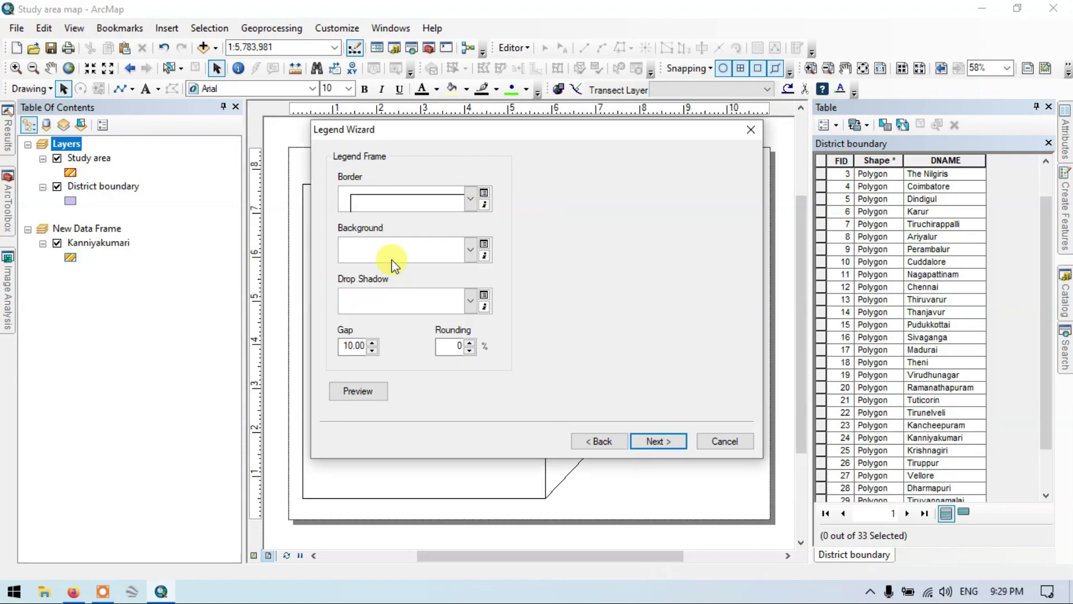
click(473, 247)
click(455, 428)
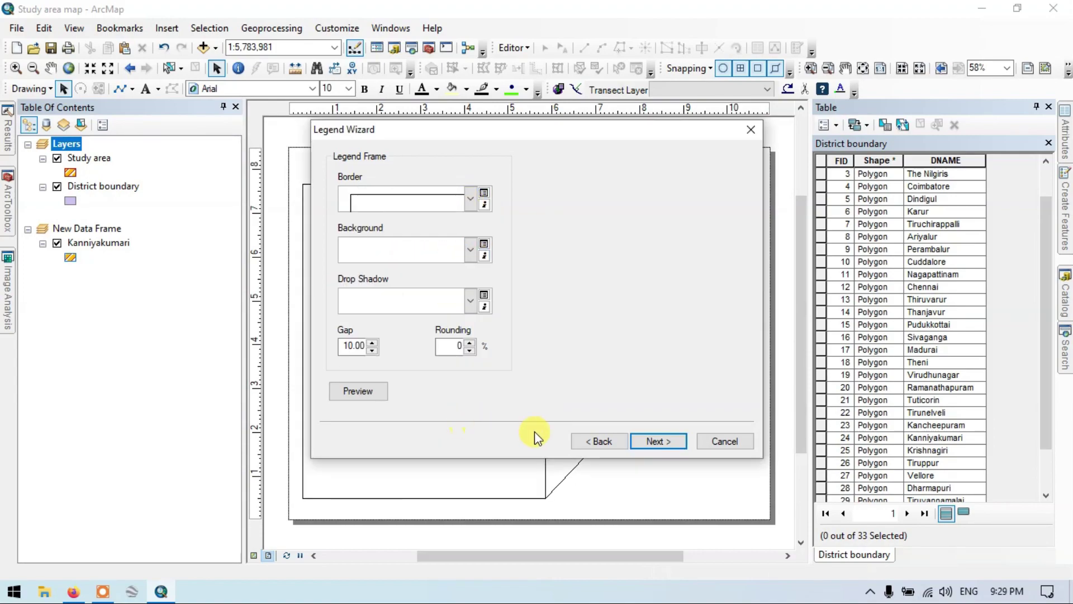
Finish the legend with default patches and spacing, and place it below the Tamil Nadu map frame
click(652, 442)
click(654, 441)
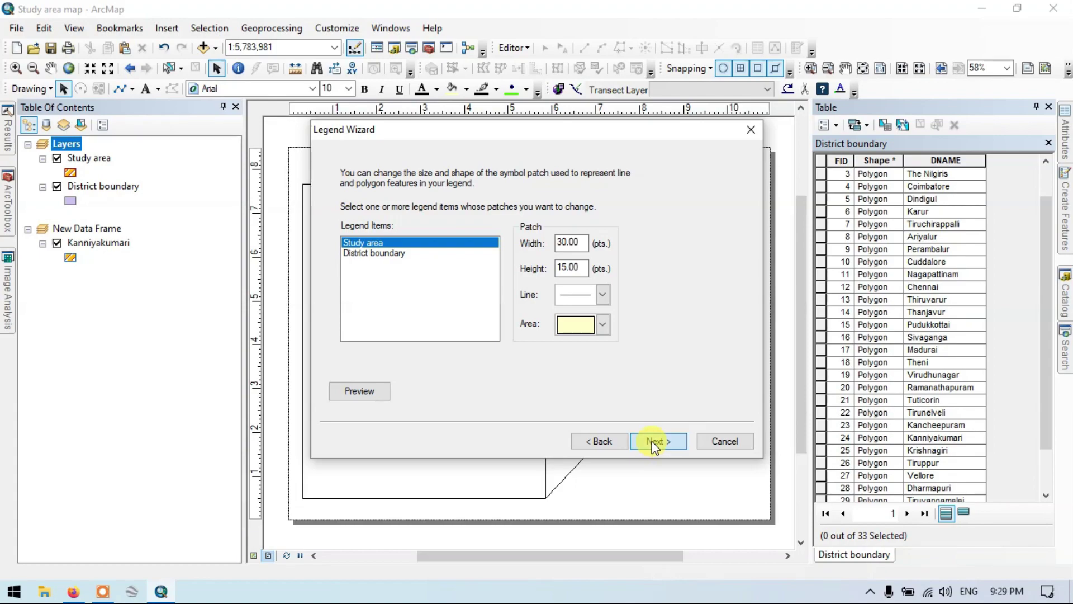
click(654, 442)
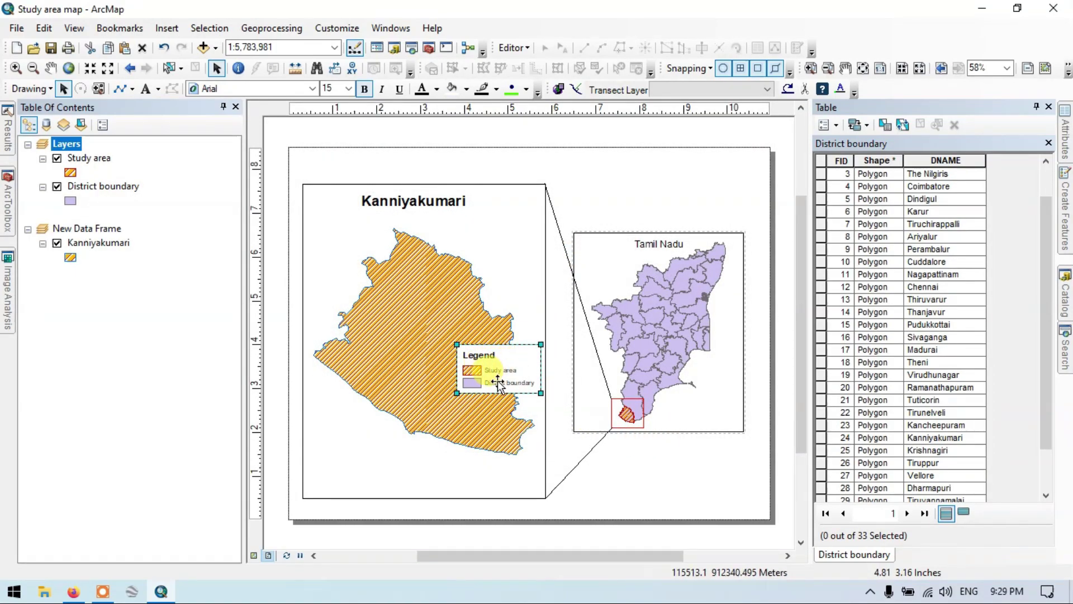
drag(535, 355, 722, 466)
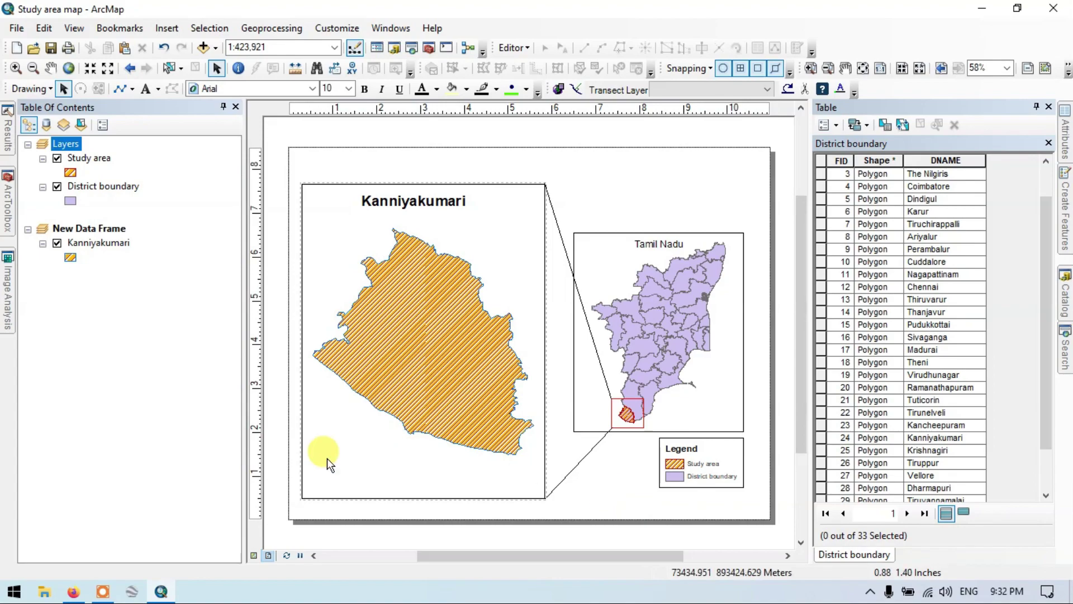
Insert the ESRI North 7 north arrow and place it above the Tamil Nadu map frame near the page corner
click(166, 29)
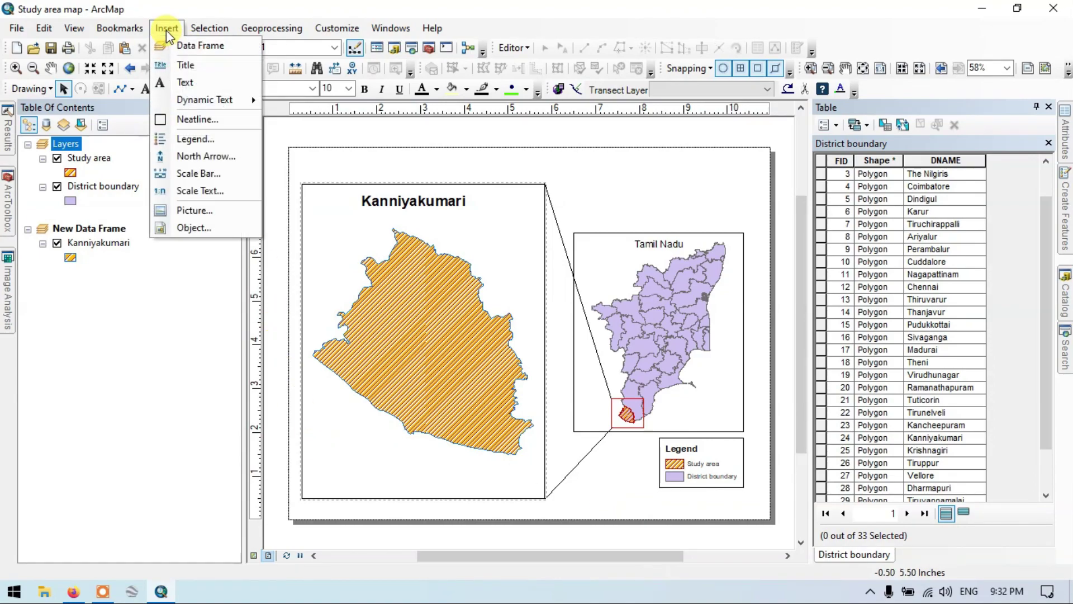
click(228, 161)
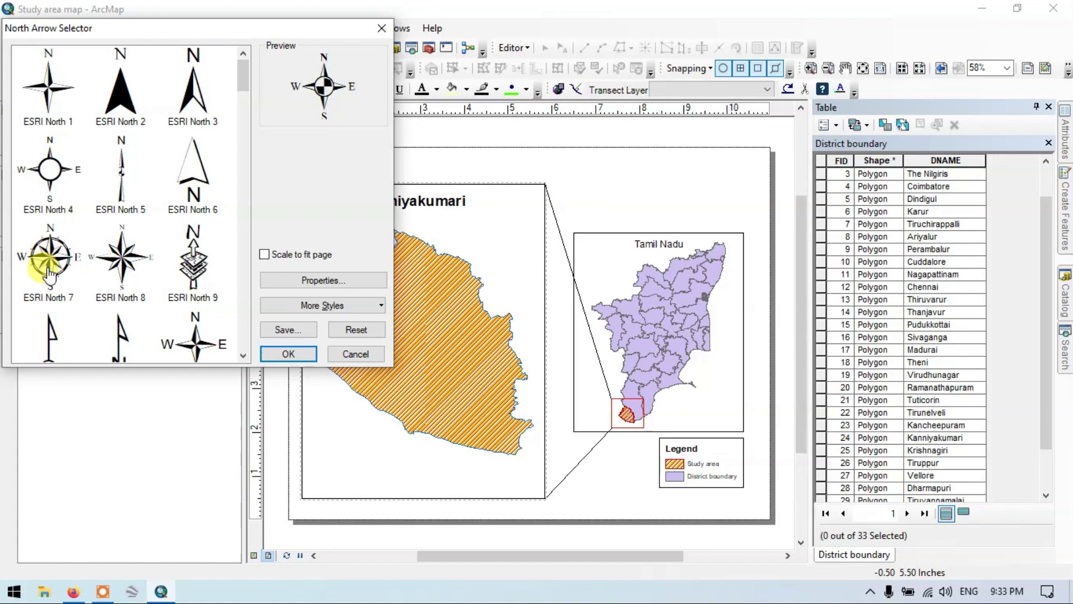
click(53, 260)
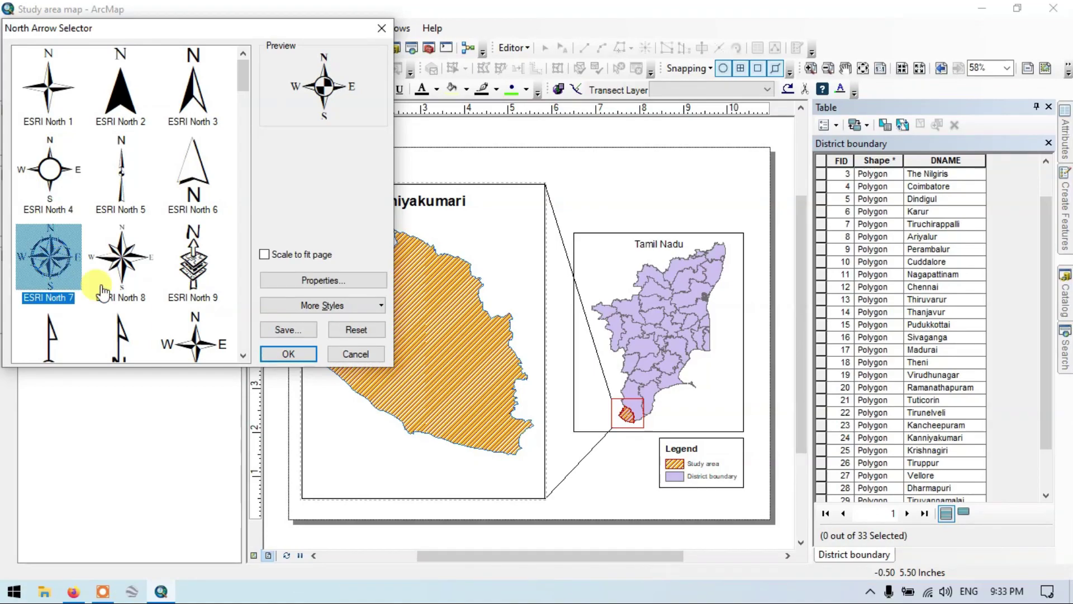
click(288, 353)
drag(484, 367, 711, 200)
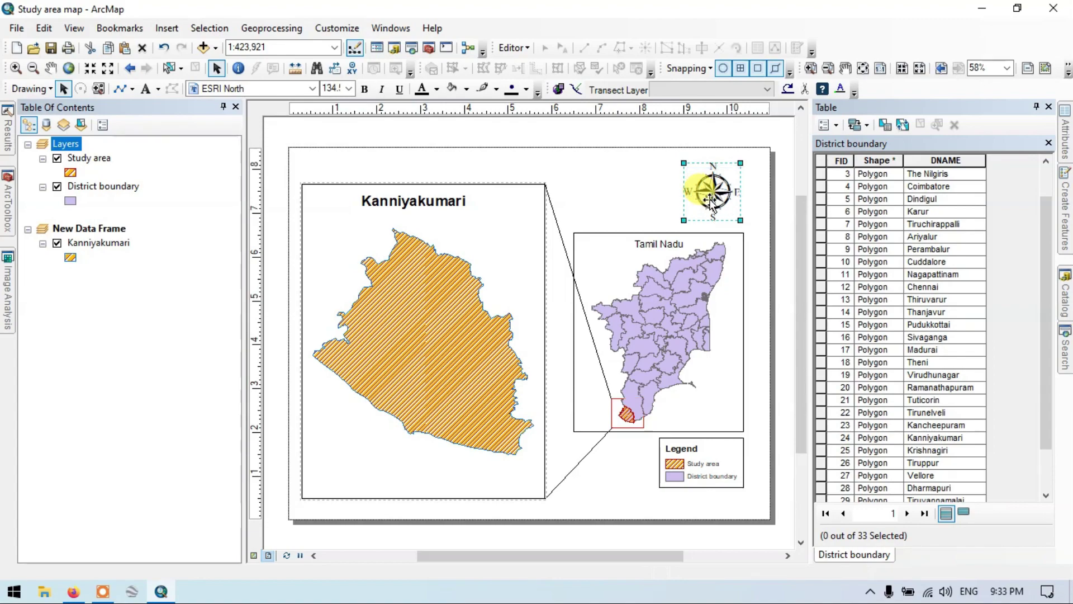
click(656, 184)
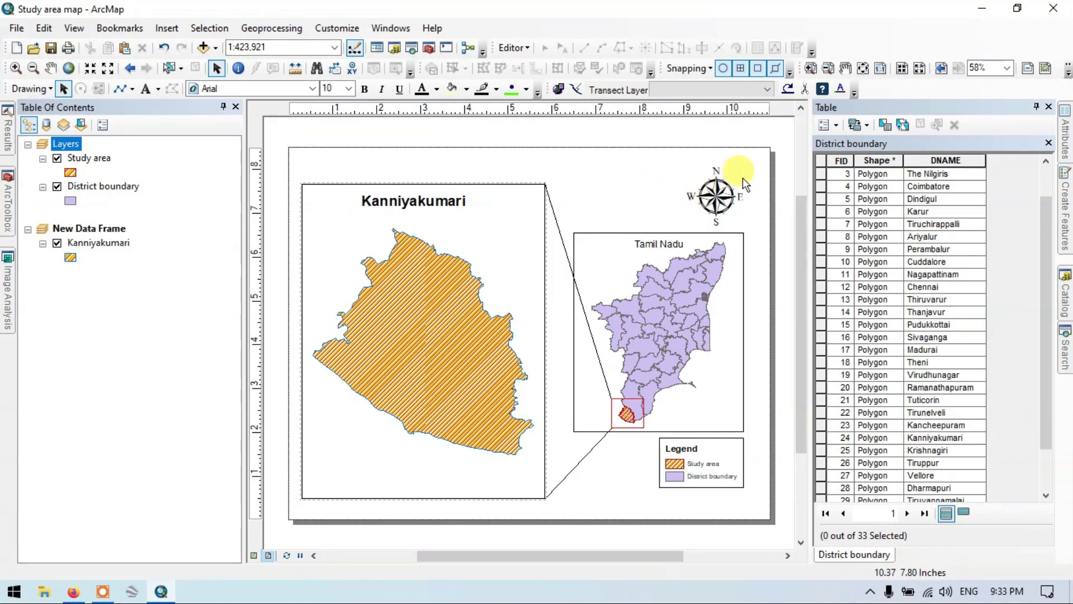
click(708, 175)
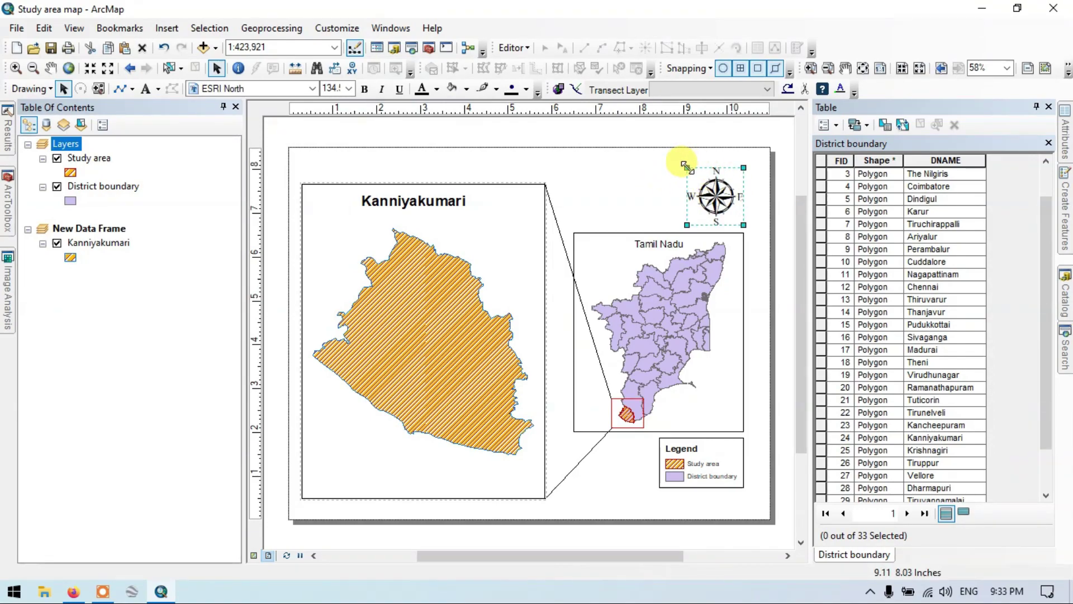
click(662, 176)
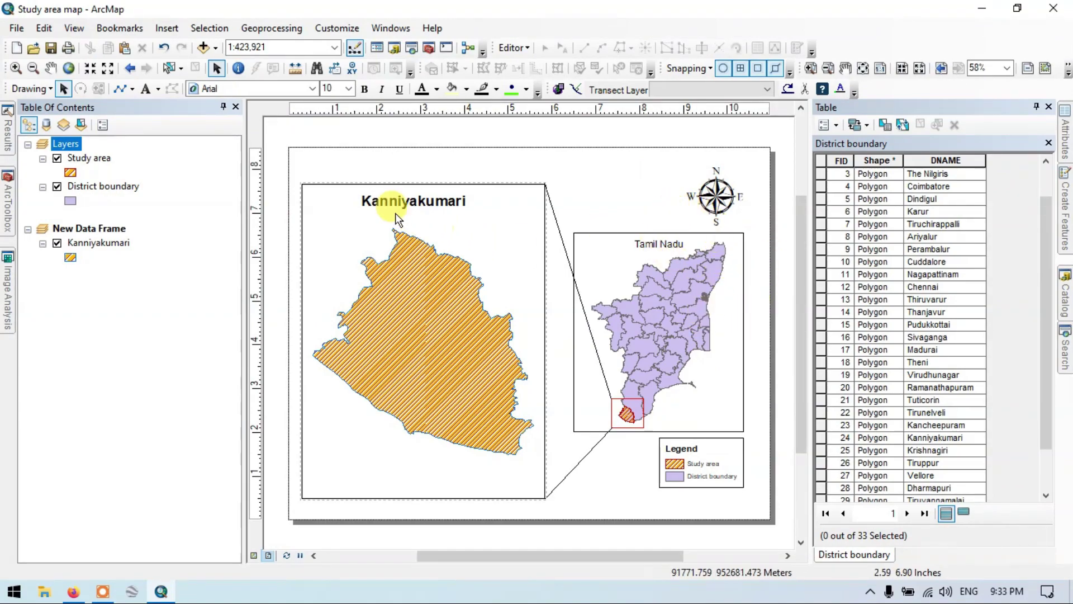
Insert an Alternating Scale Bar 1 for the Kanniyakumari map and place it just below that map's frame
click(173, 32)
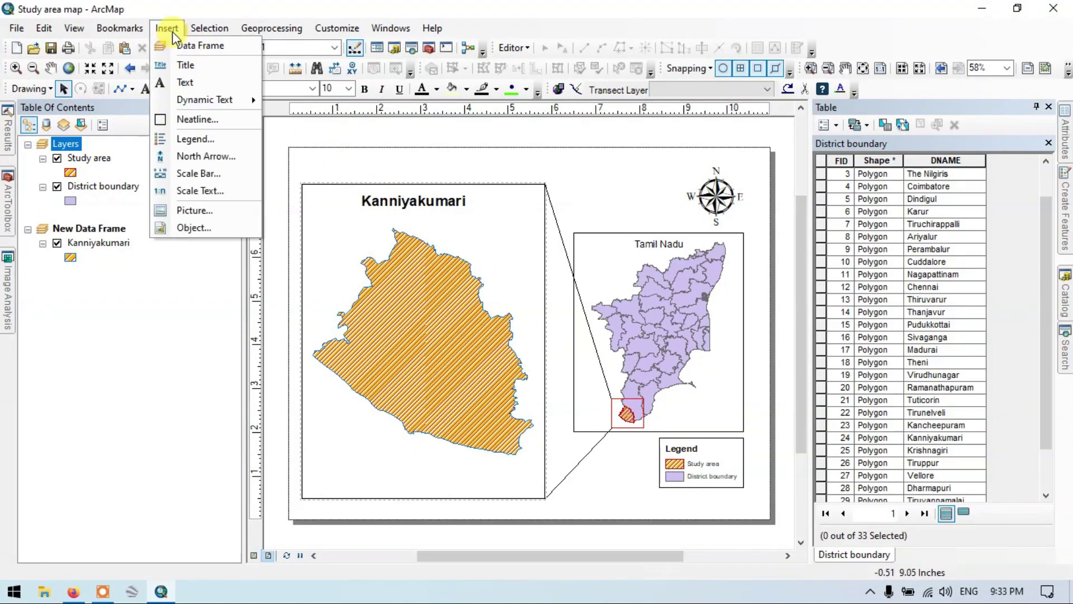
click(202, 173)
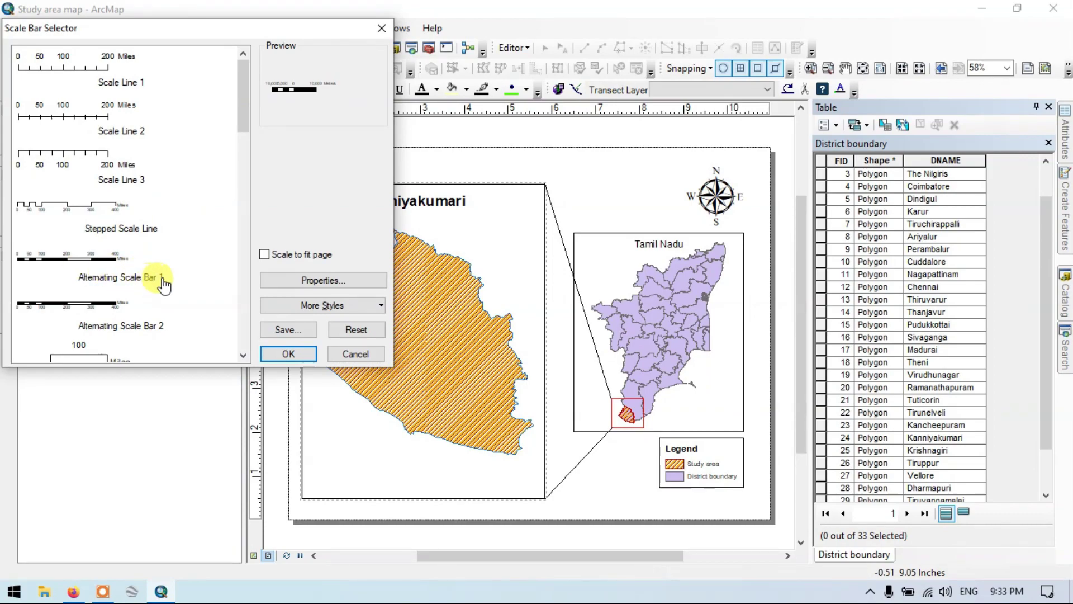
click(112, 268)
click(287, 353)
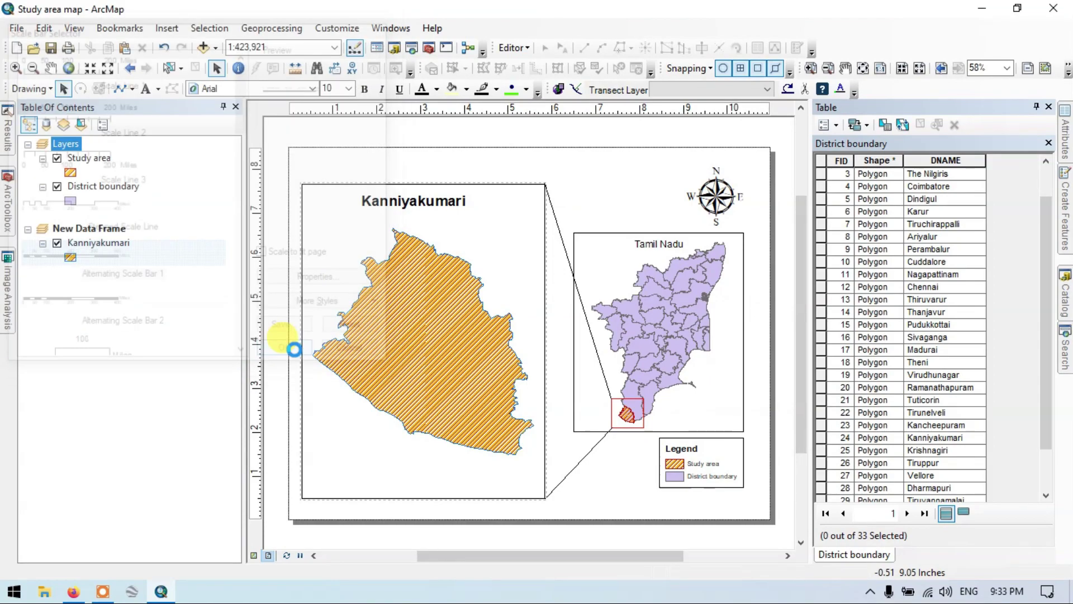
drag(576, 346, 445, 511)
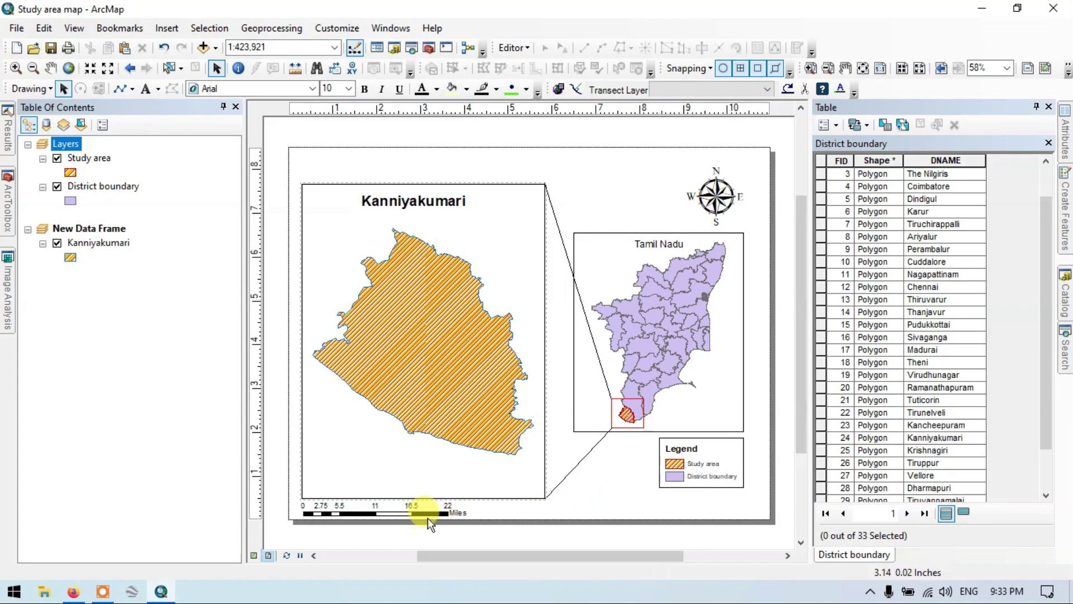
Set the scale bar's division units to Kilometers with the label "Km" and apply the change
double_click(440, 505)
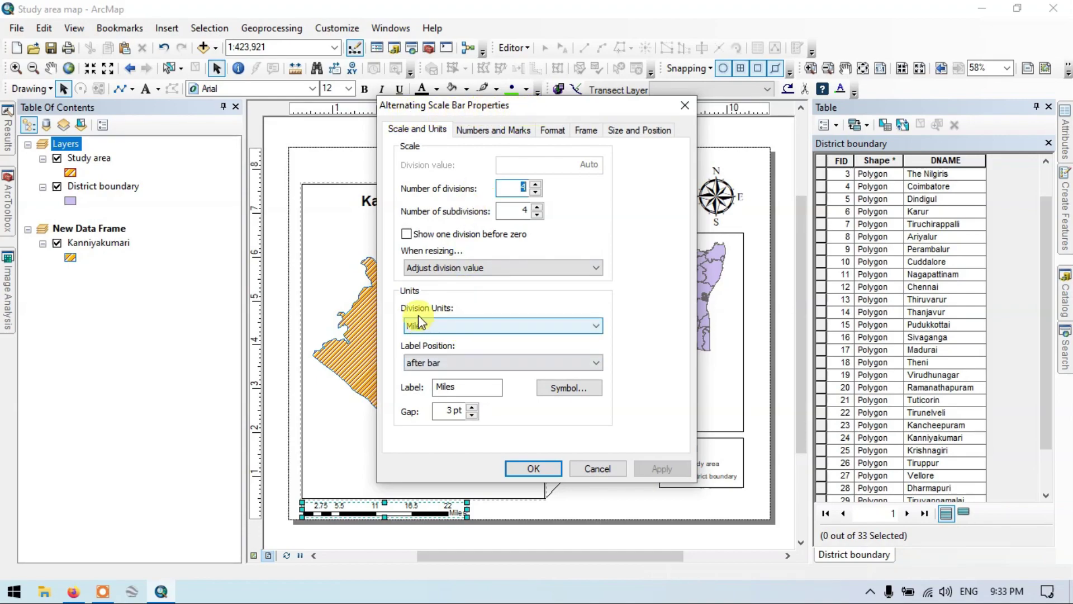
click(452, 324)
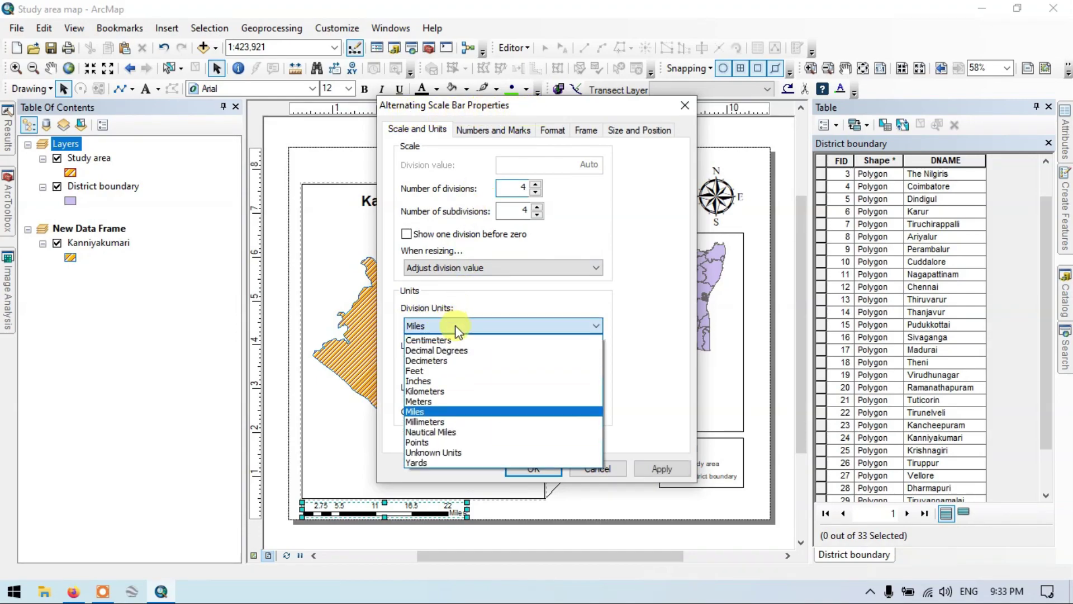
click(437, 392)
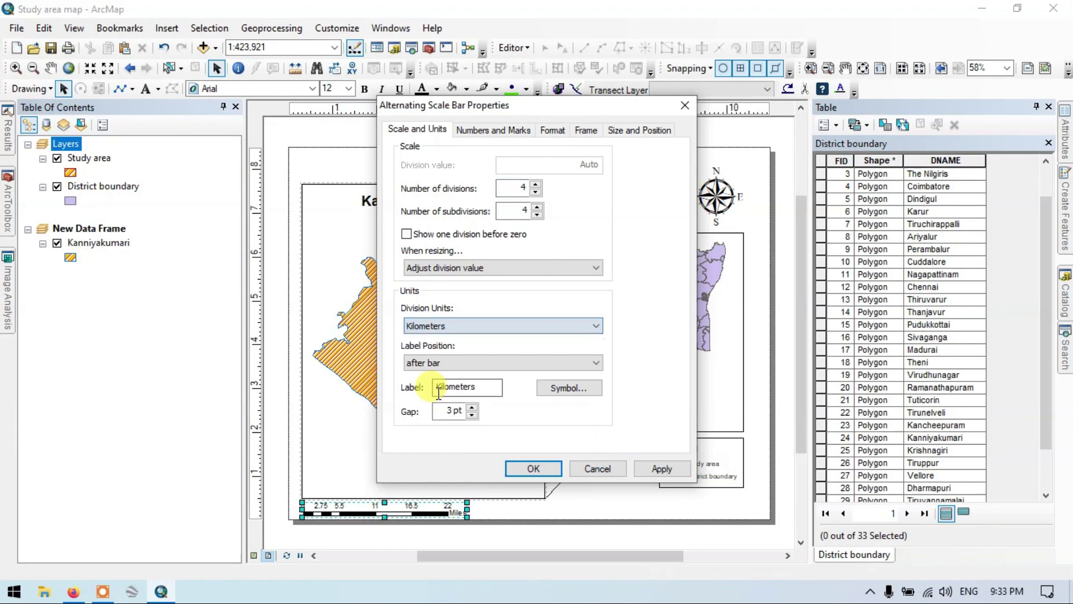
drag(479, 386, 444, 387)
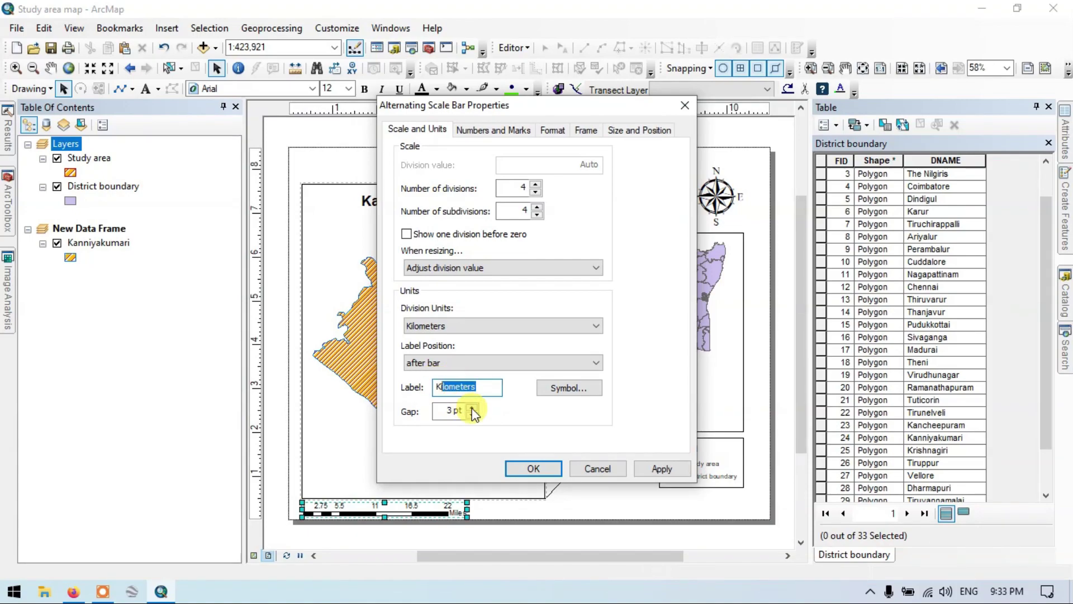
key(BackSpace)
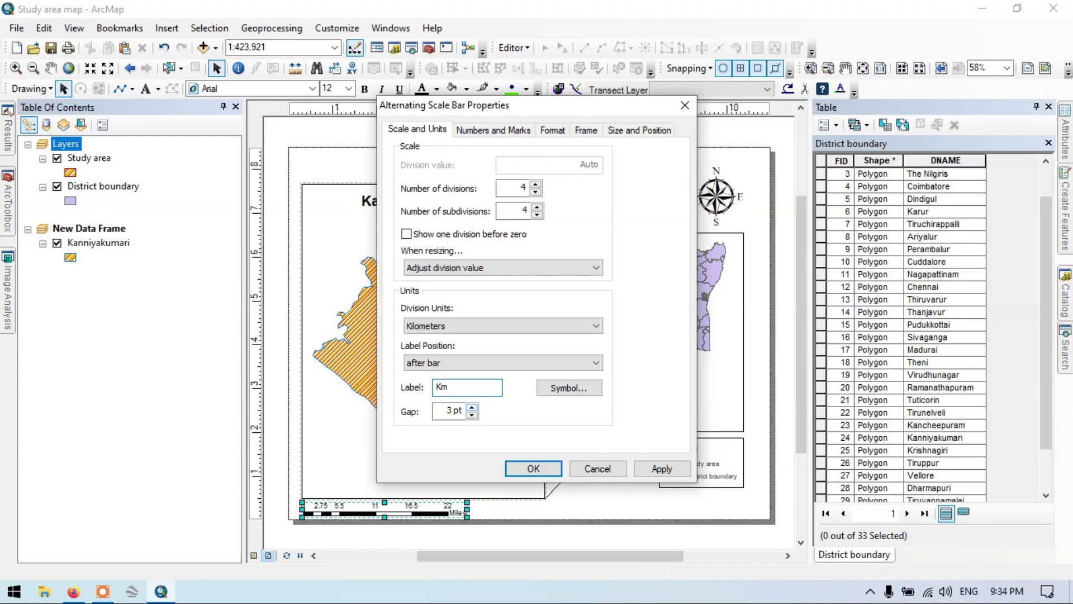
click(646, 472)
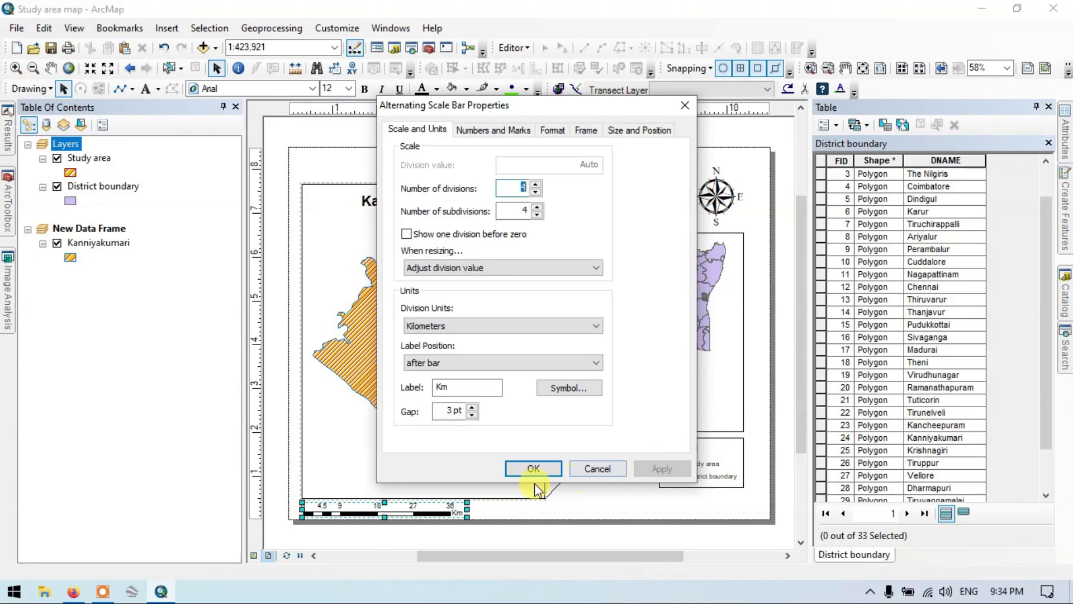
Accept the scale bar properties and move the scale bar inside the lower corner of the Kanniyakumari map frame
click(517, 468)
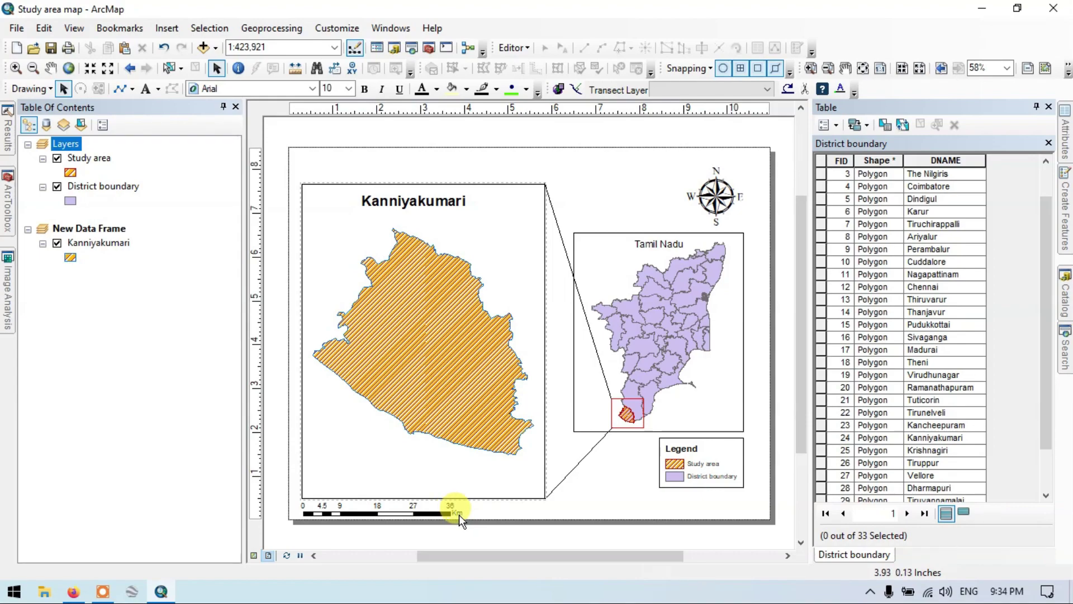
drag(370, 510, 374, 488)
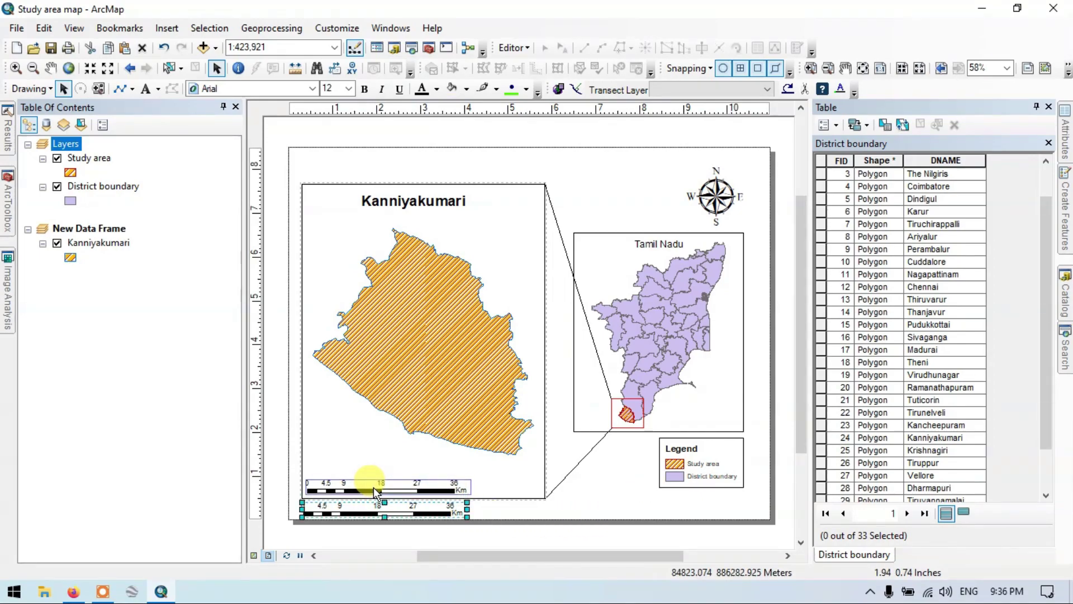
click(586, 508)
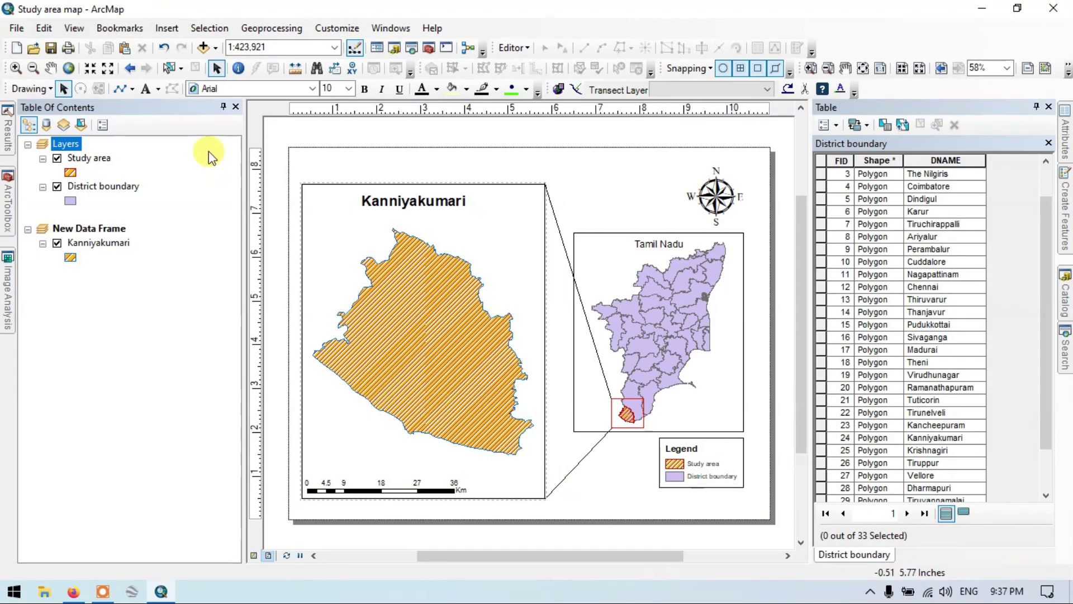
Insert a Centimeters = Kilometers scale text for the Kanniyakumari map and place it just above that map's scale bar
click(165, 29)
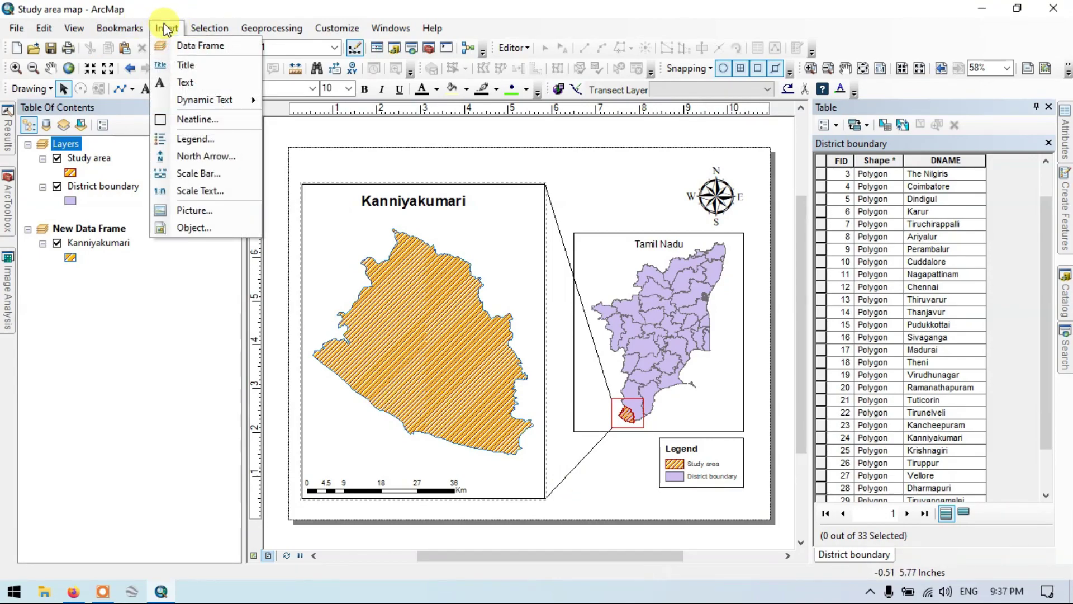
click(217, 192)
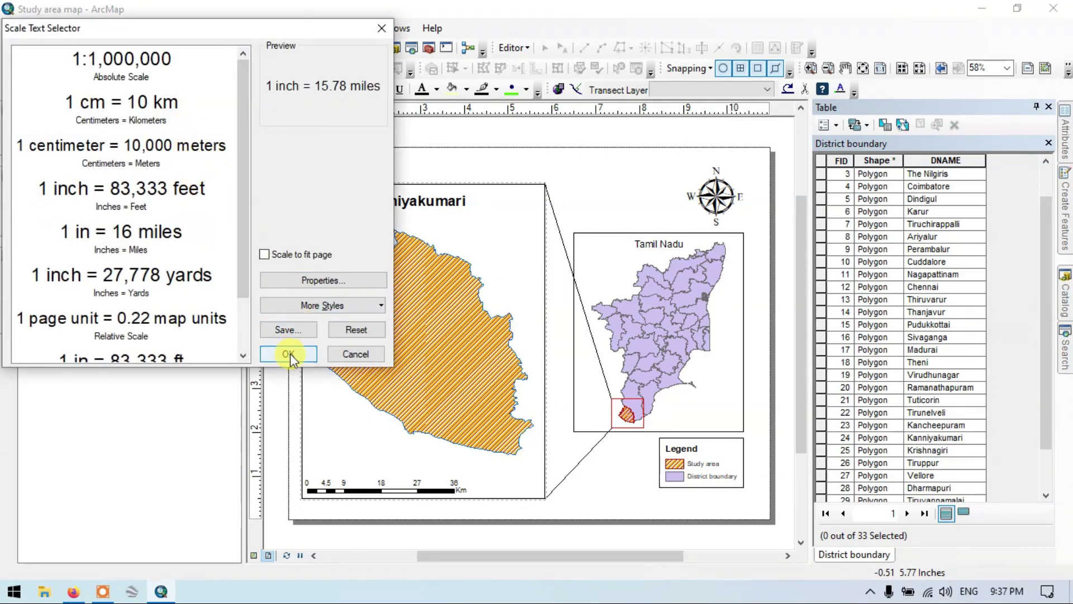
click(191, 103)
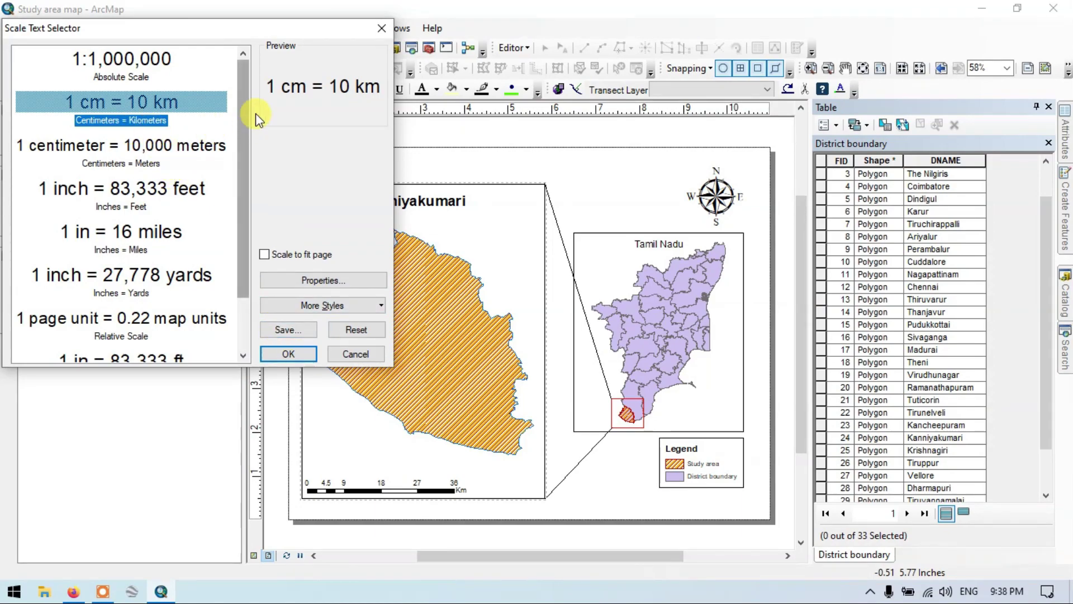
click(291, 355)
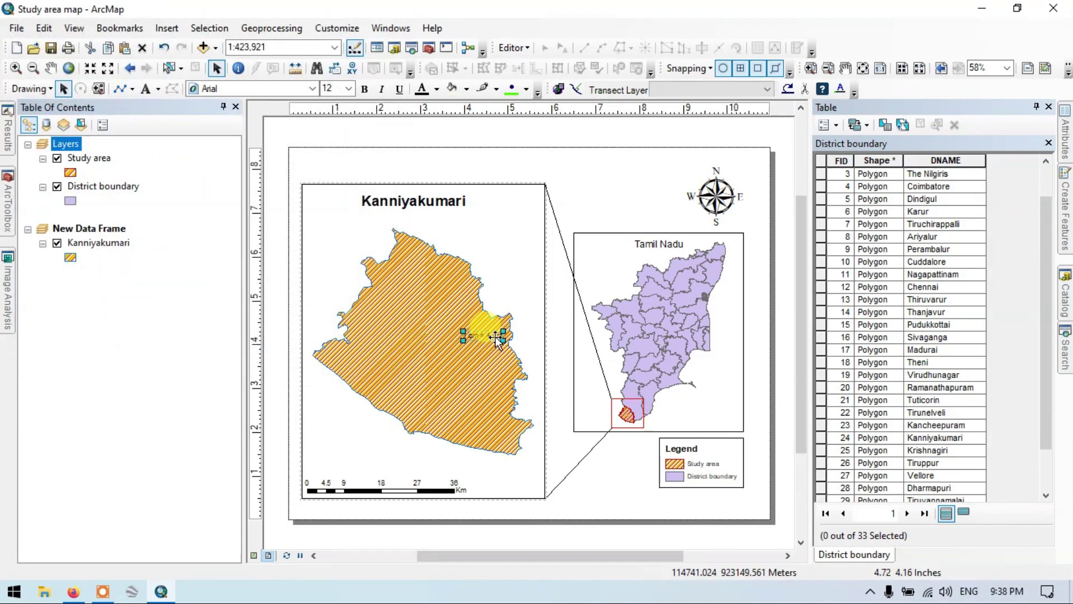
drag(457, 343, 383, 471)
click(498, 469)
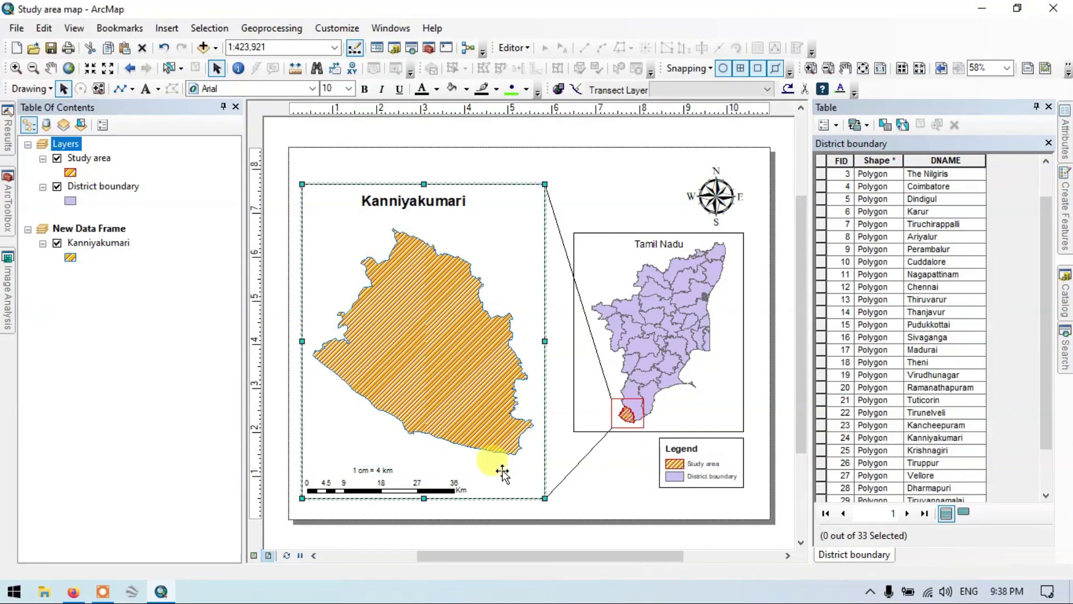
Insert a Stepped Scale Line, reduce its width, and move it to the lower edge of the Tamil Nadu map frame
click(170, 28)
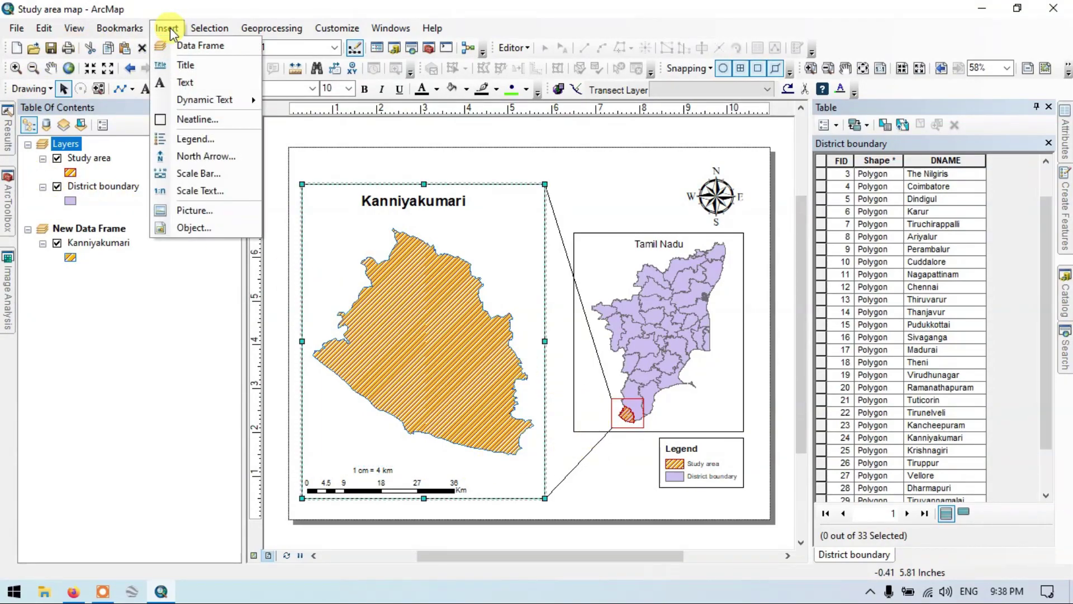
click(229, 173)
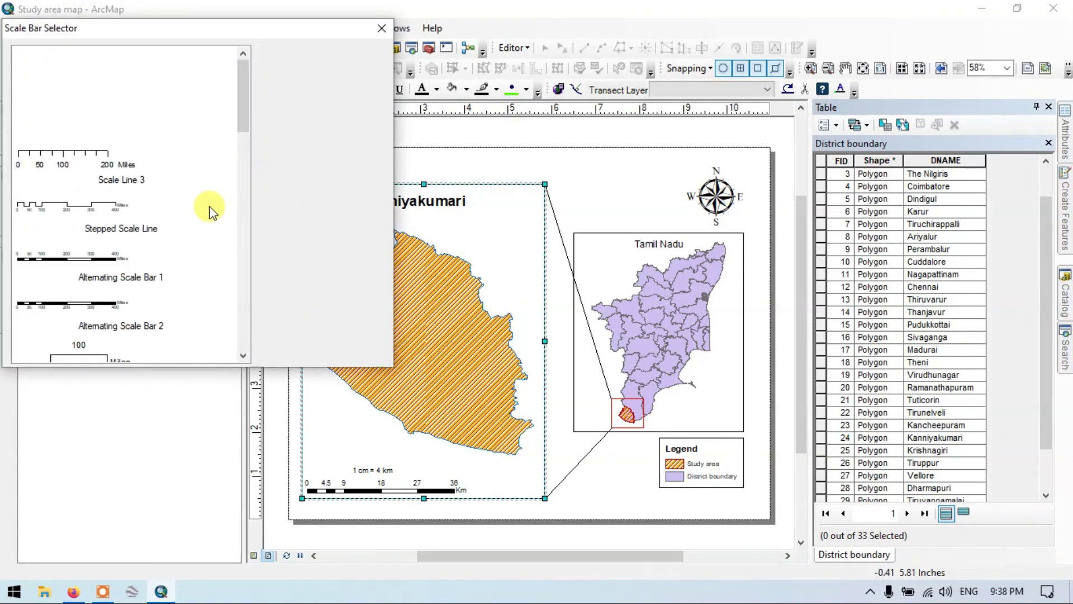
click(88, 213)
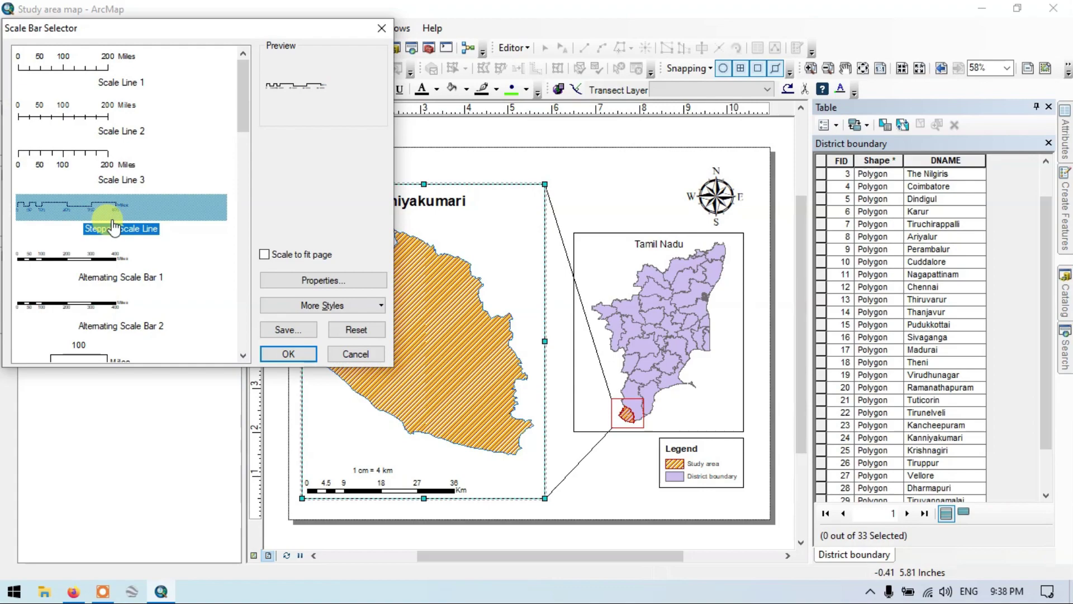
click(289, 354)
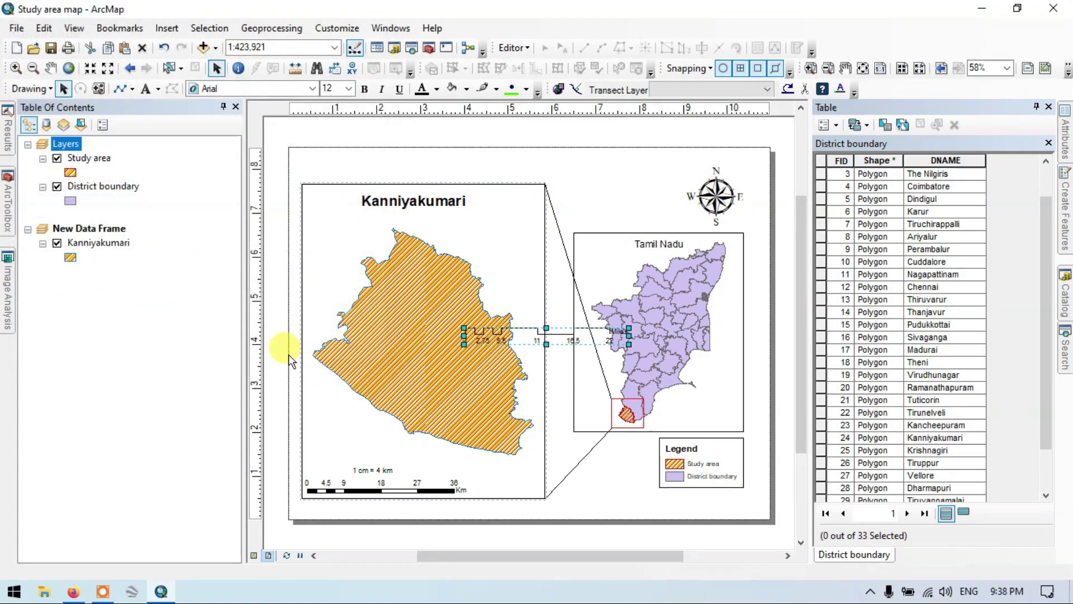
drag(638, 332, 600, 339)
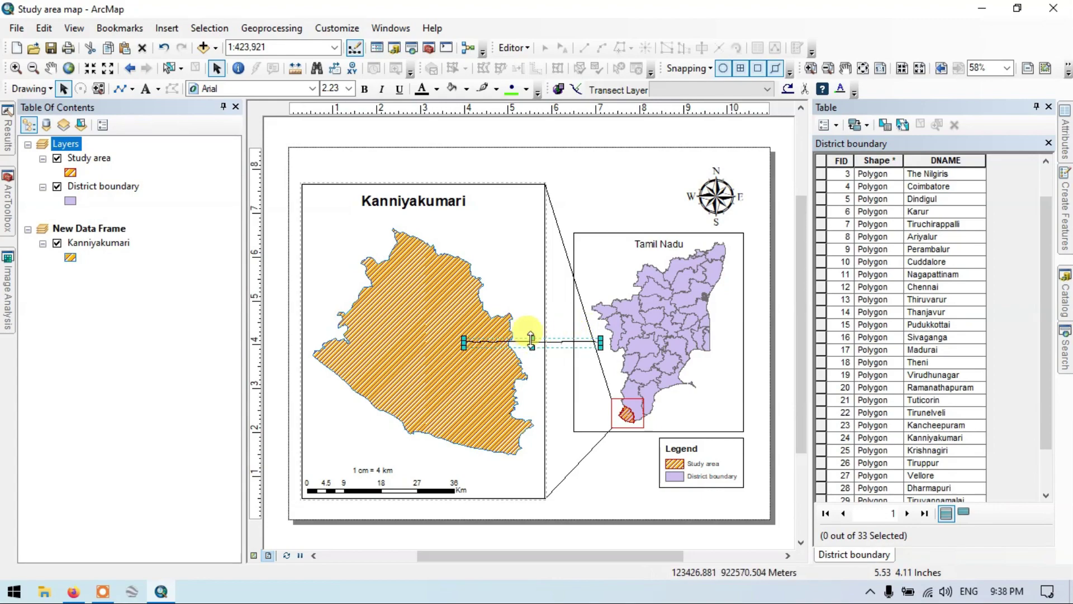
drag(531, 336, 678, 423)
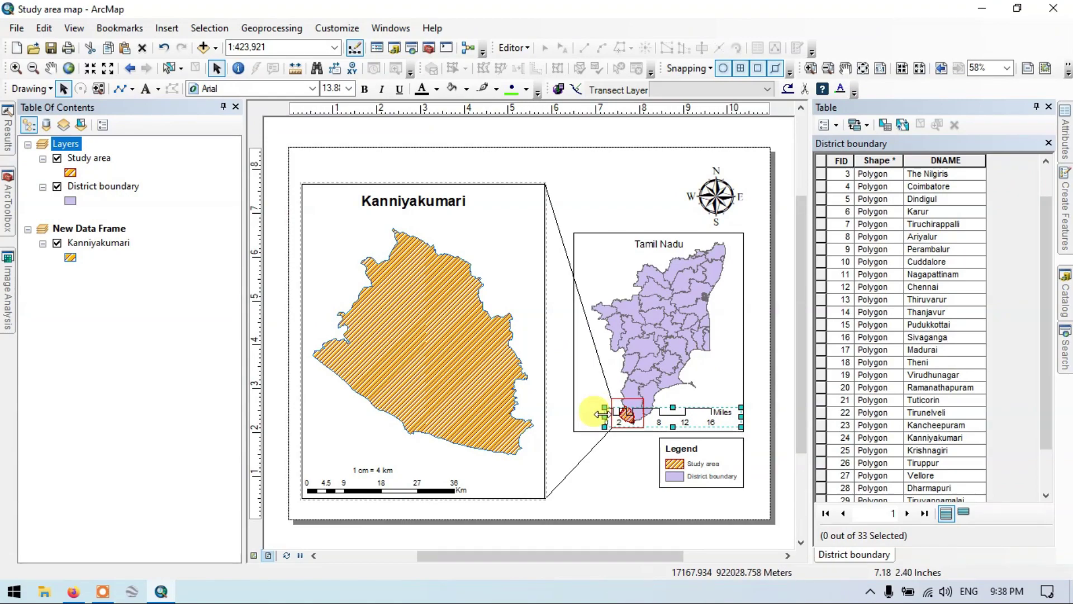
Shrink the stepped scale line so it fits beside the study area marker in the Tamil Nadu frame
drag(603, 417, 706, 432)
click(722, 393)
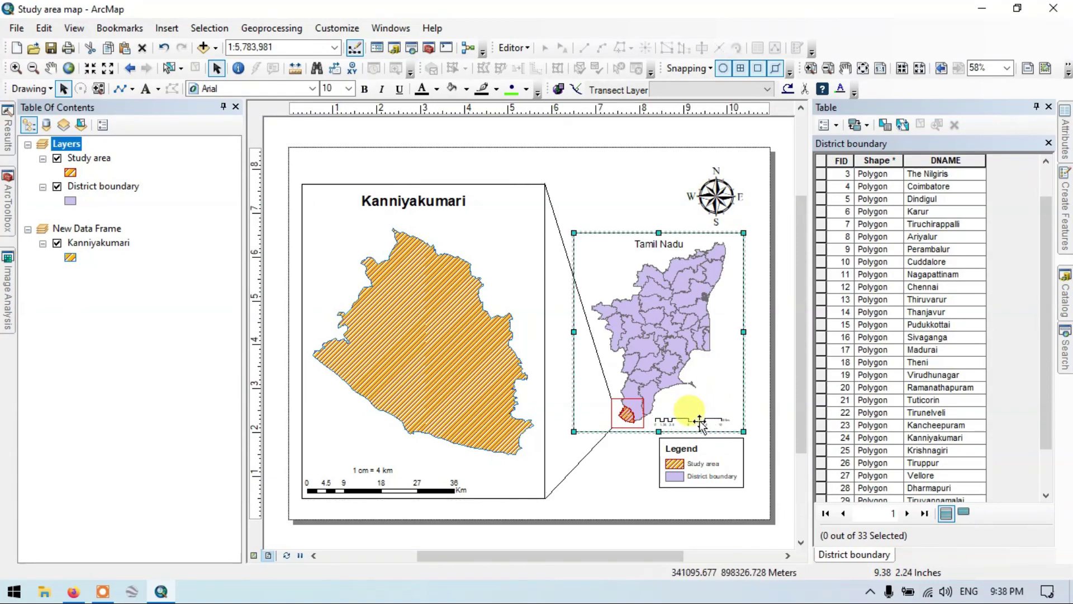
click(702, 420)
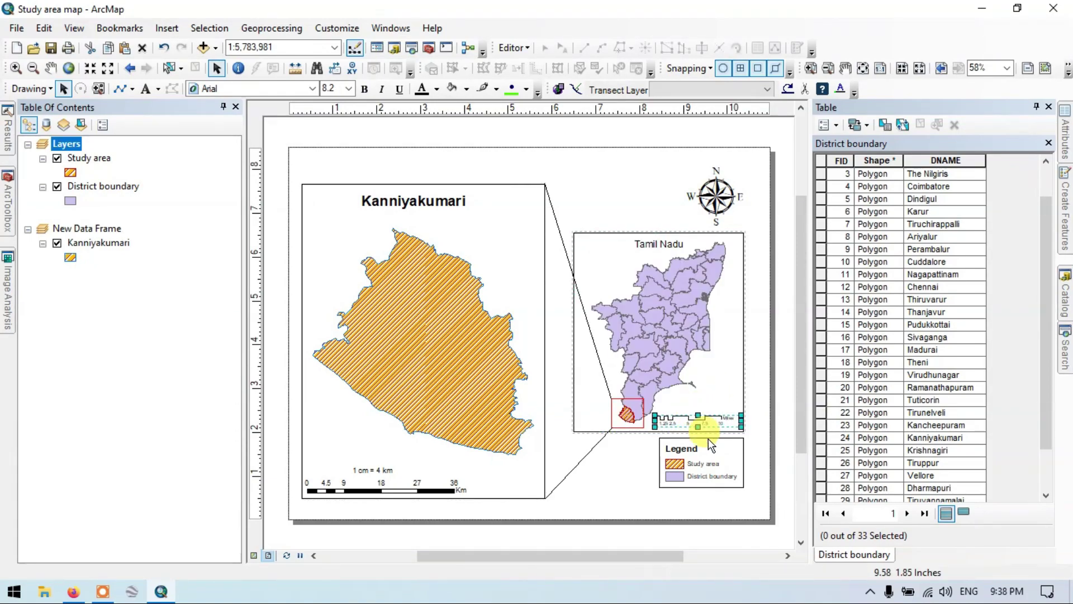
click(769, 488)
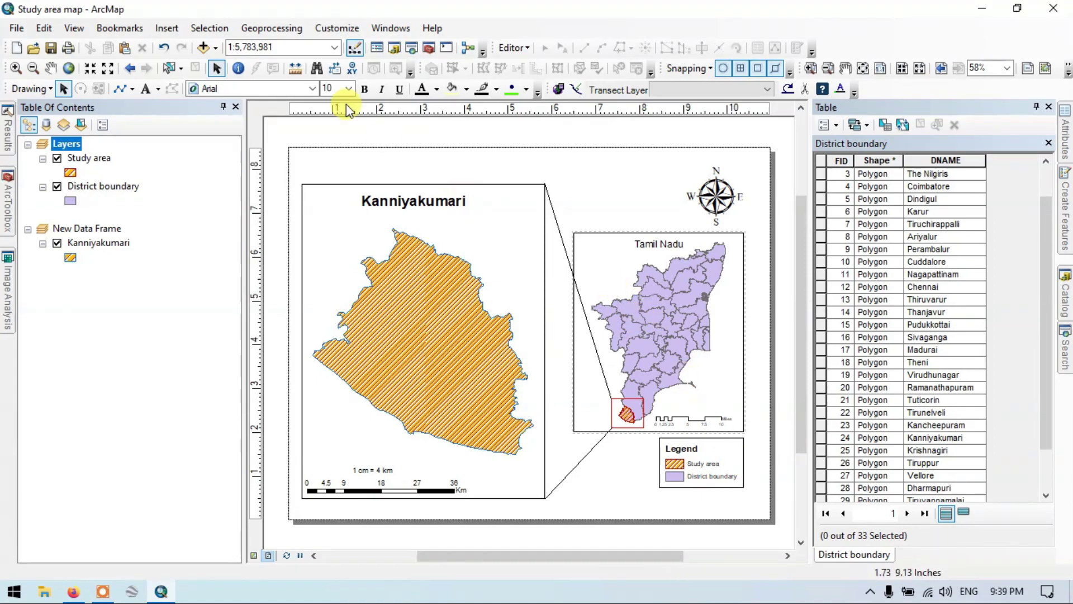
Insert a Centimeters = Kilometers scale text for the Tamil Nadu map and place it above the stepped scale line
click(171, 27)
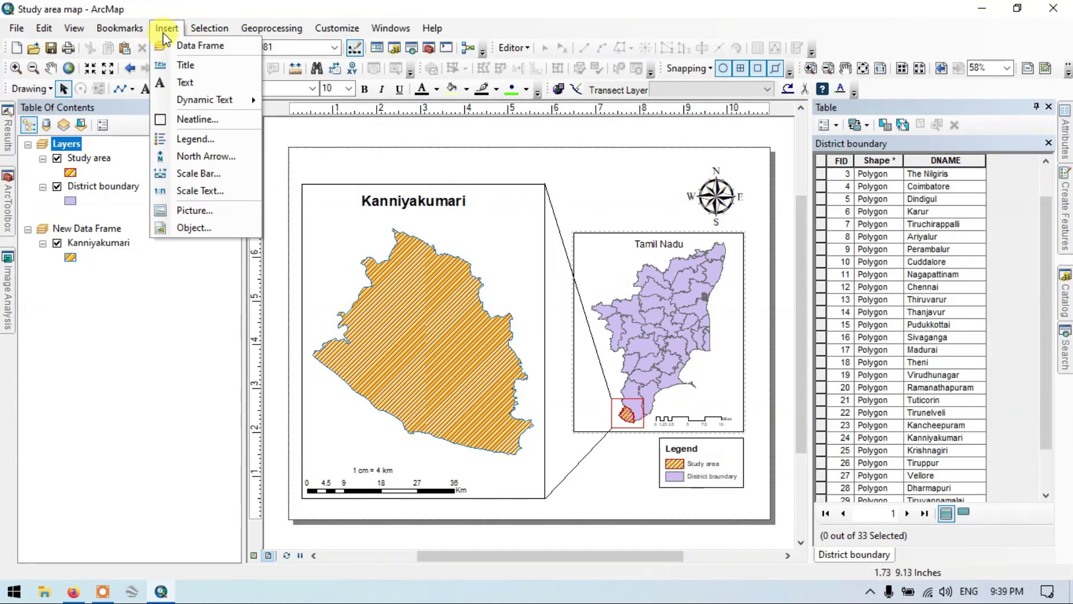
click(212, 190)
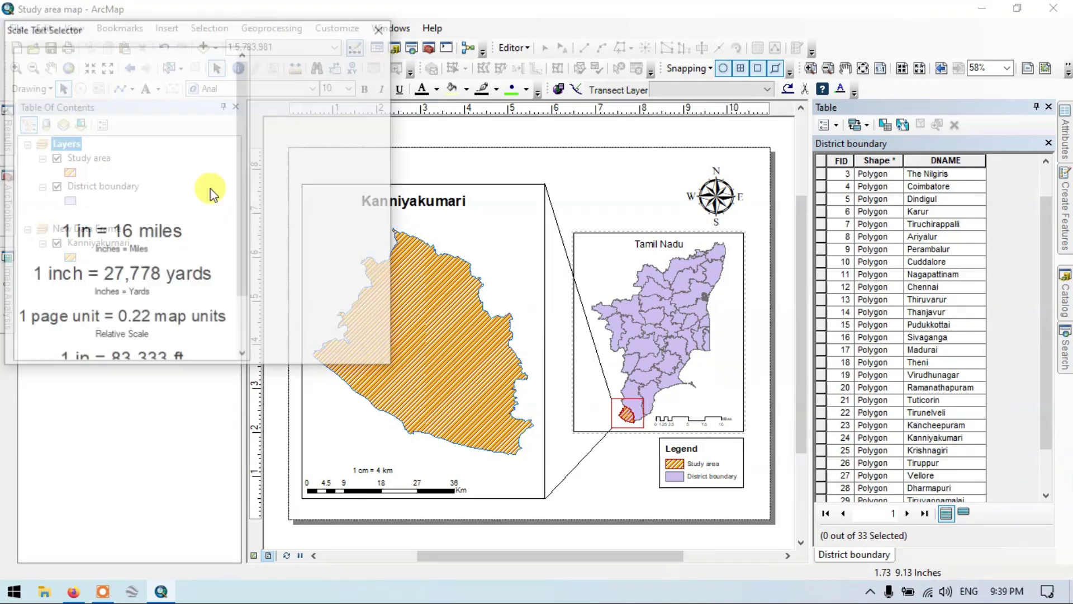
click(132, 115)
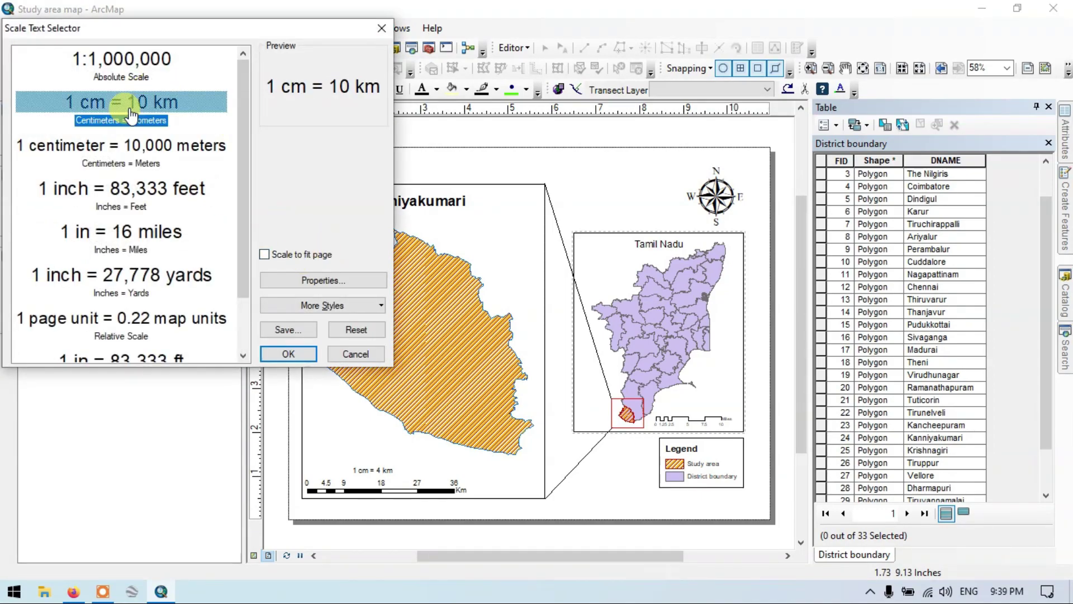
click(288, 353)
drag(481, 333, 693, 414)
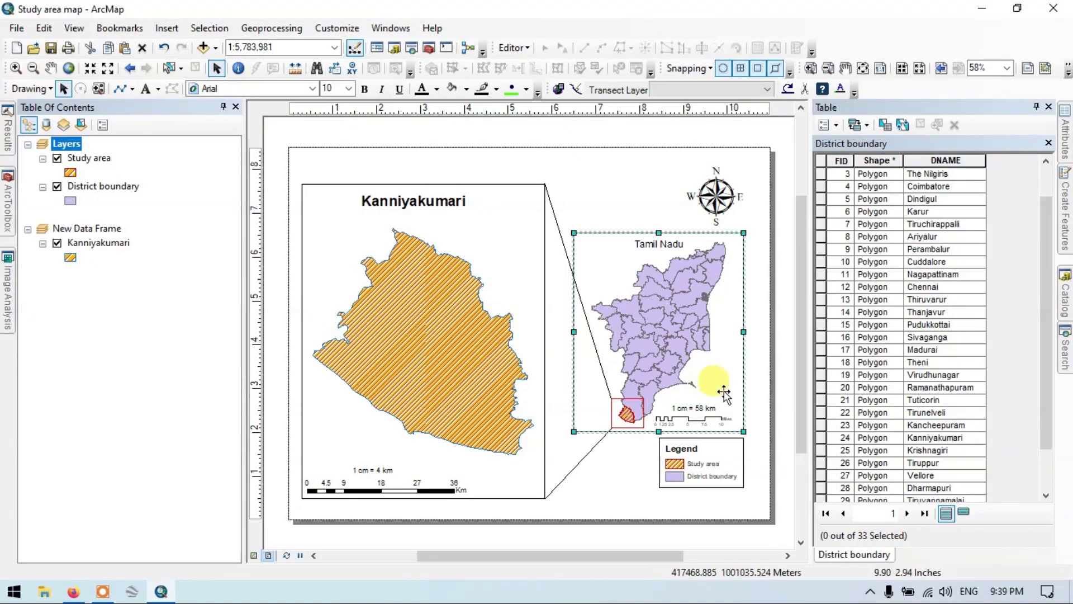
click(688, 357)
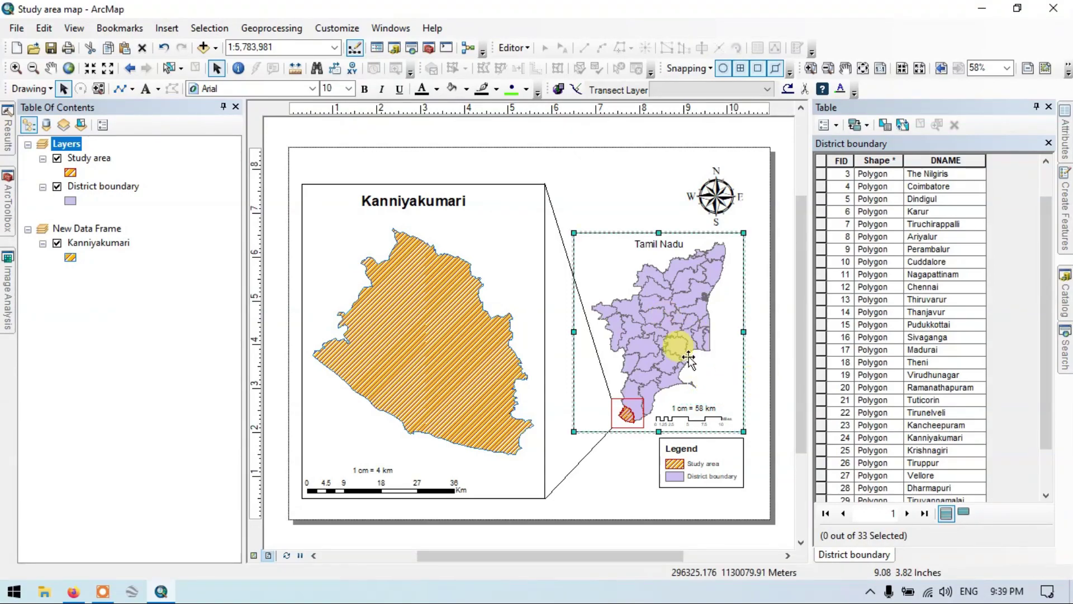
Shrink the Tamil Nadu scale text slightly and adjust its size and position above the stepped scale line
click(692, 406)
drag(714, 405, 706, 404)
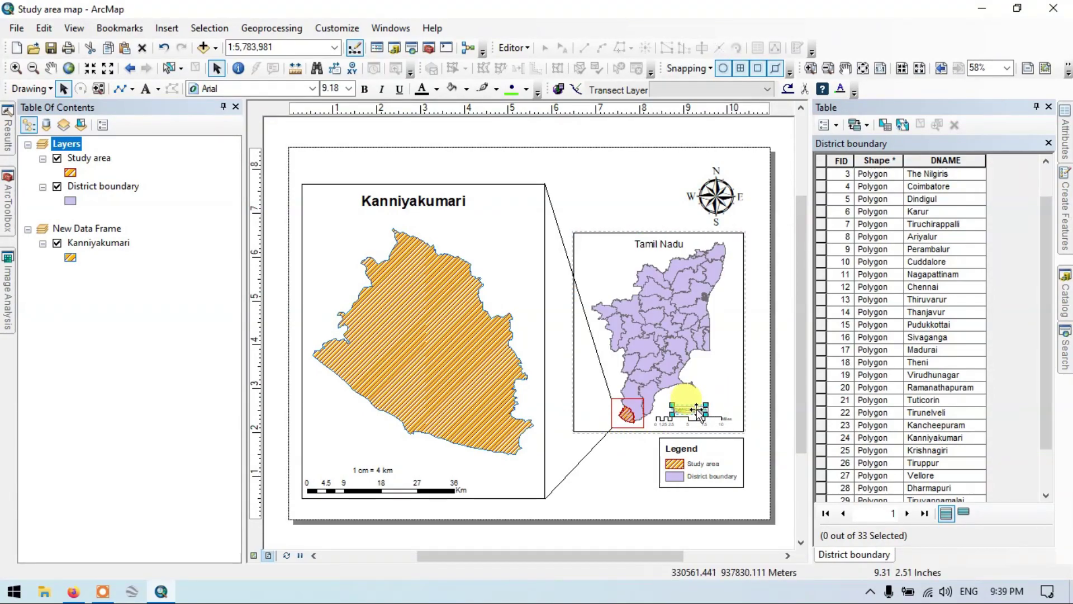
drag(697, 412, 701, 412)
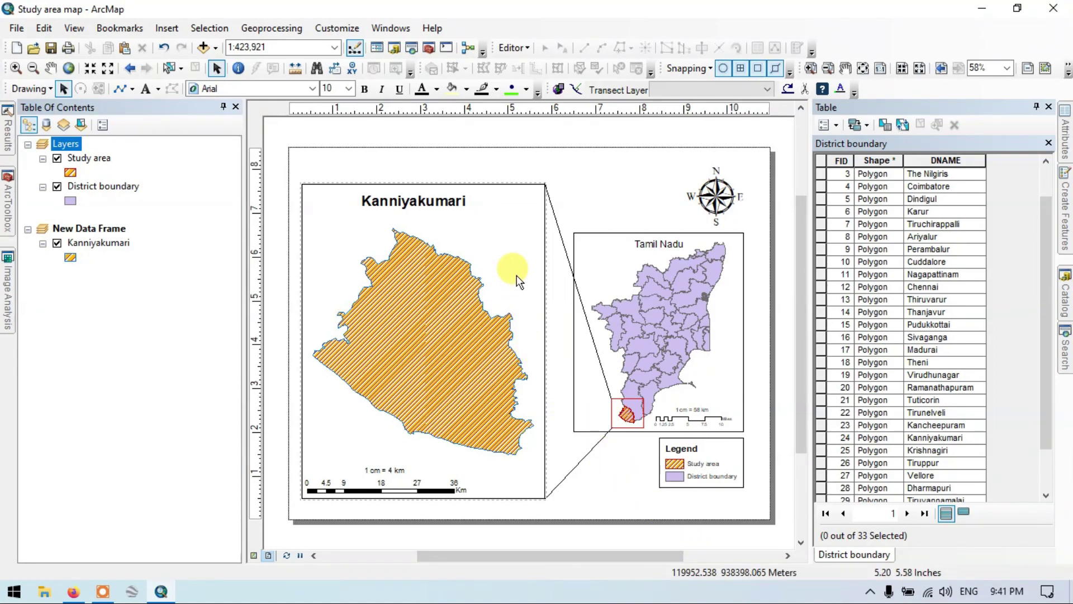
Add a graticule to the Kanniyakumari data frame with 10-minute intervals, a simple border, and storage as a fixed grid
click(522, 244)
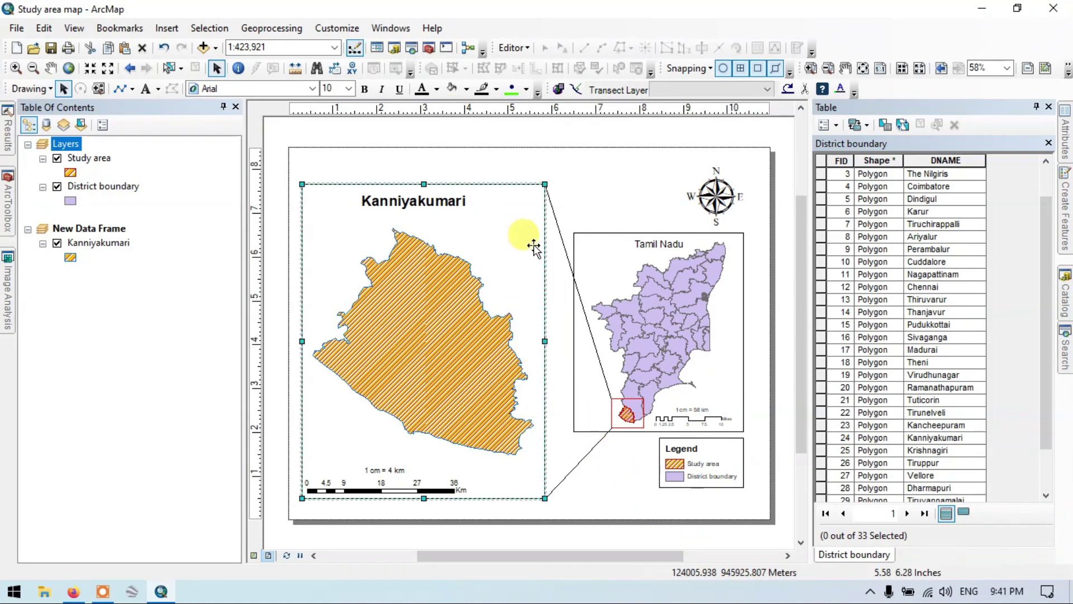
right_click(541, 251)
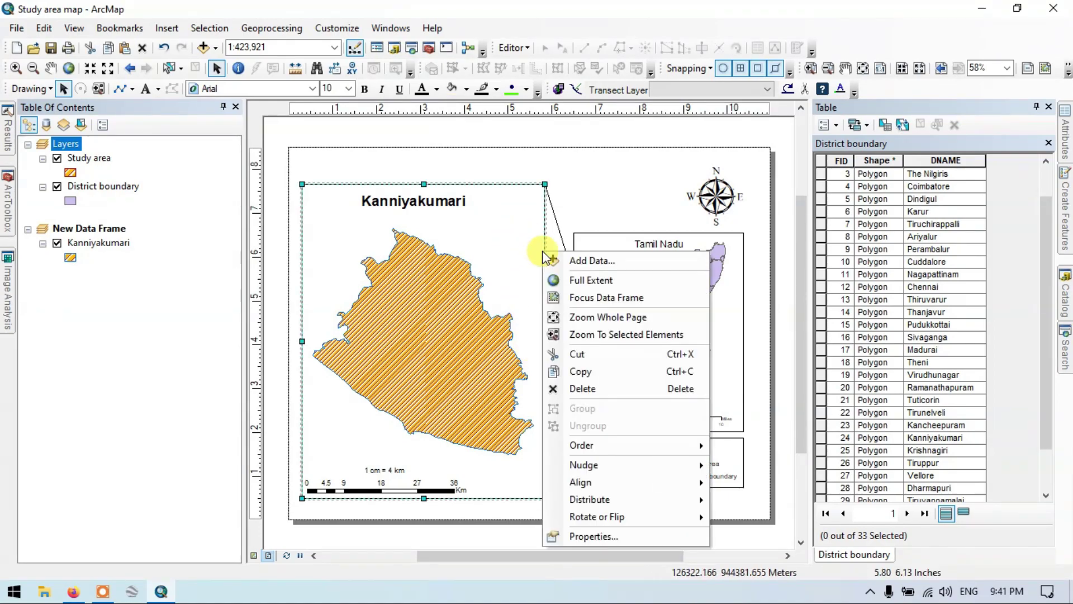
click(584, 537)
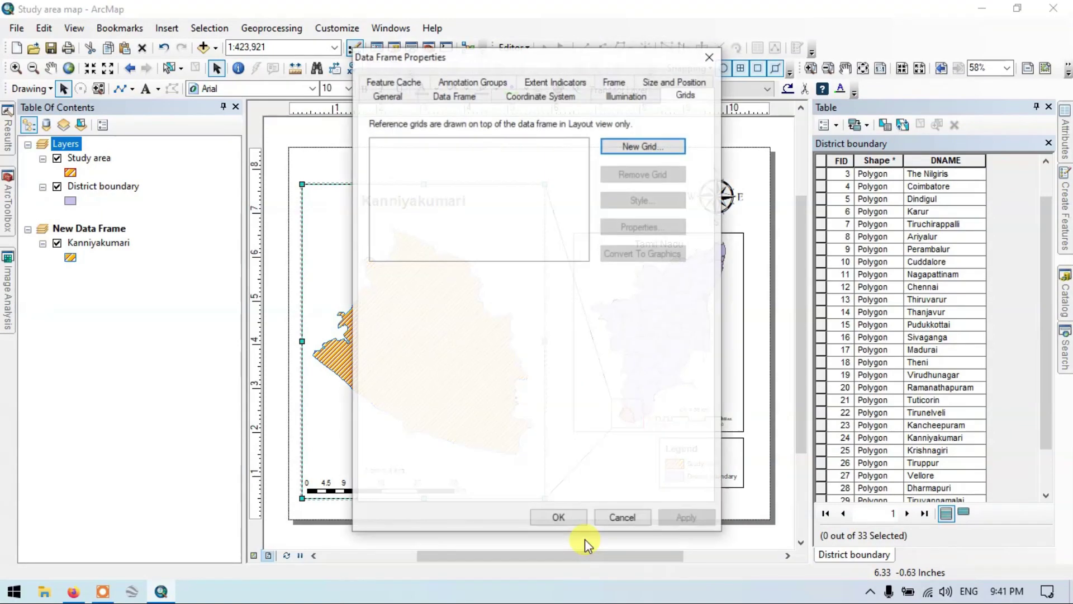
click(642, 144)
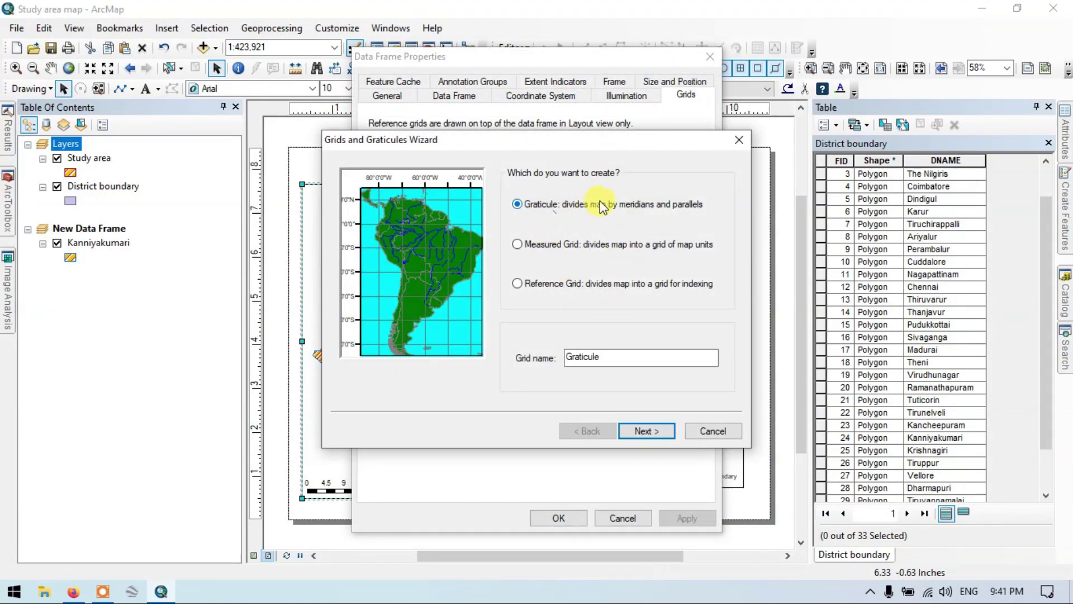
click(644, 431)
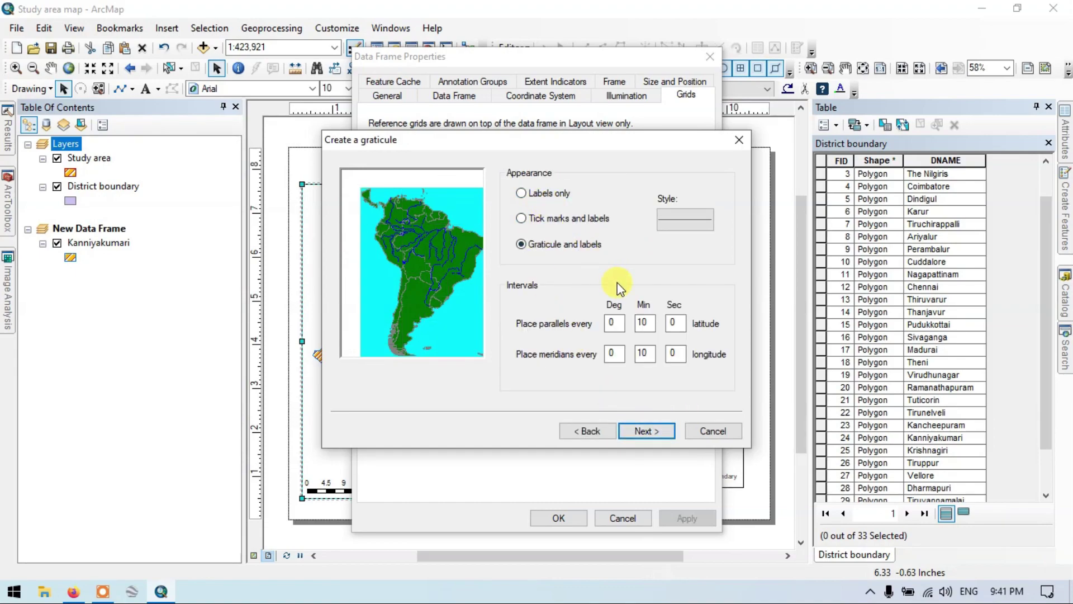
click(651, 433)
click(651, 431)
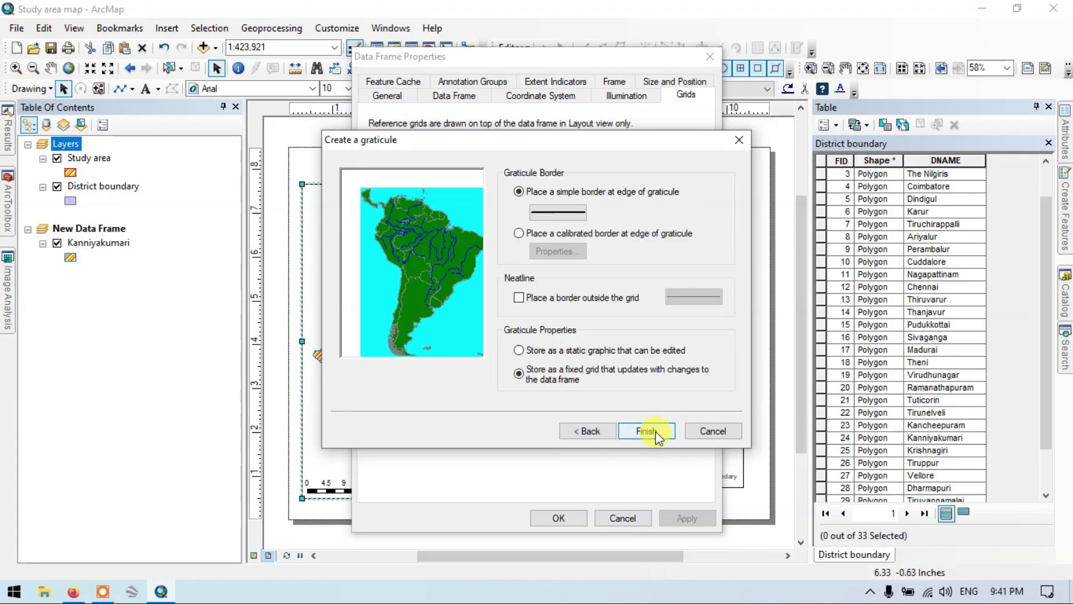
click(648, 432)
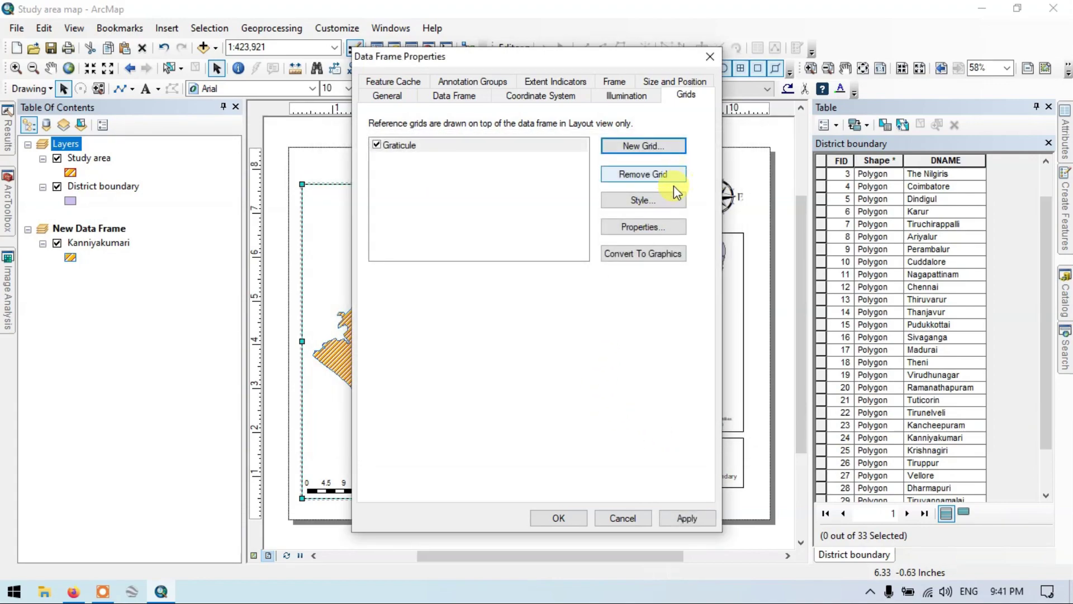
Set the Kanniyakumari graticule's left and right labels to vertical orientation and apply the change to the data frame
click(635, 227)
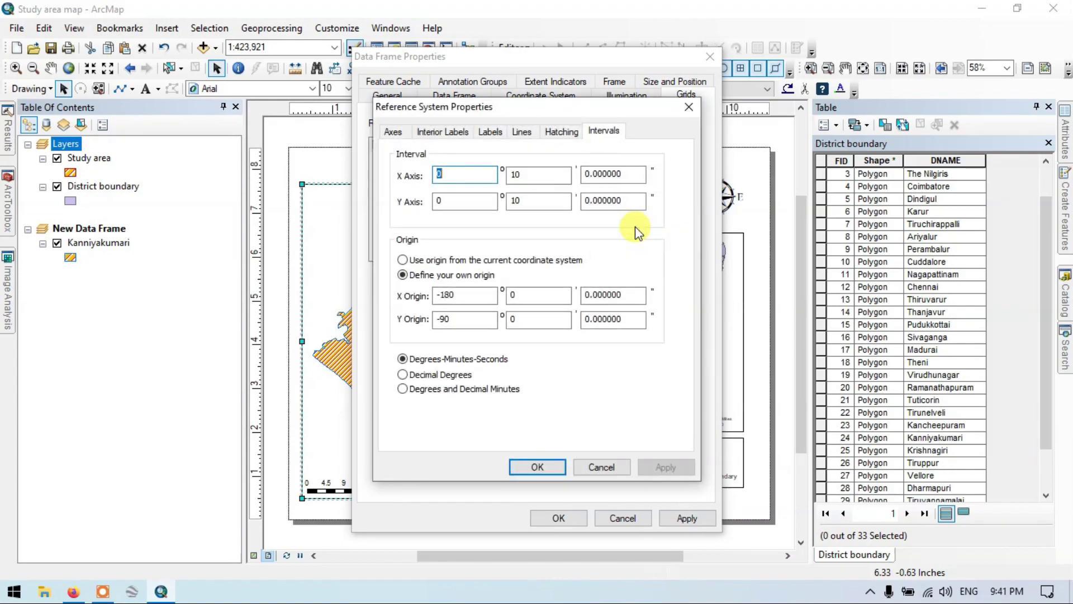
click(491, 133)
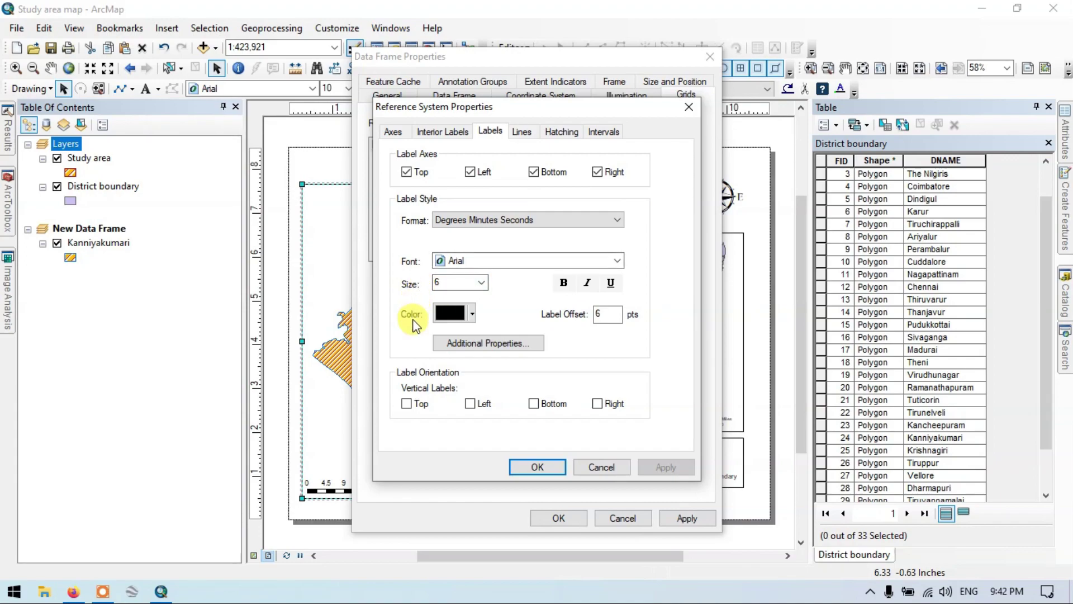
click(468, 404)
click(598, 404)
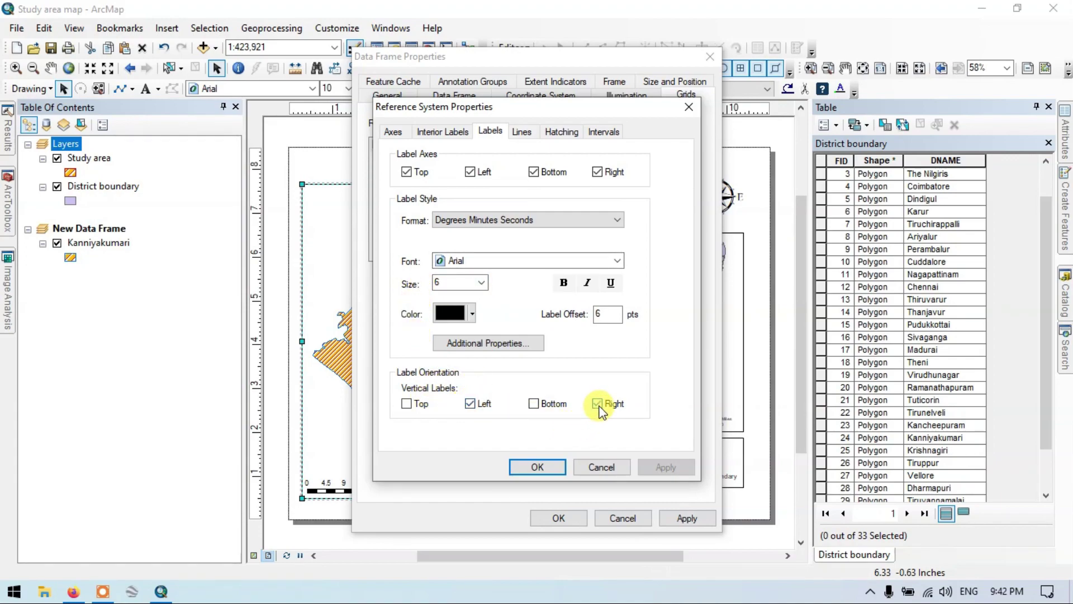
click(522, 132)
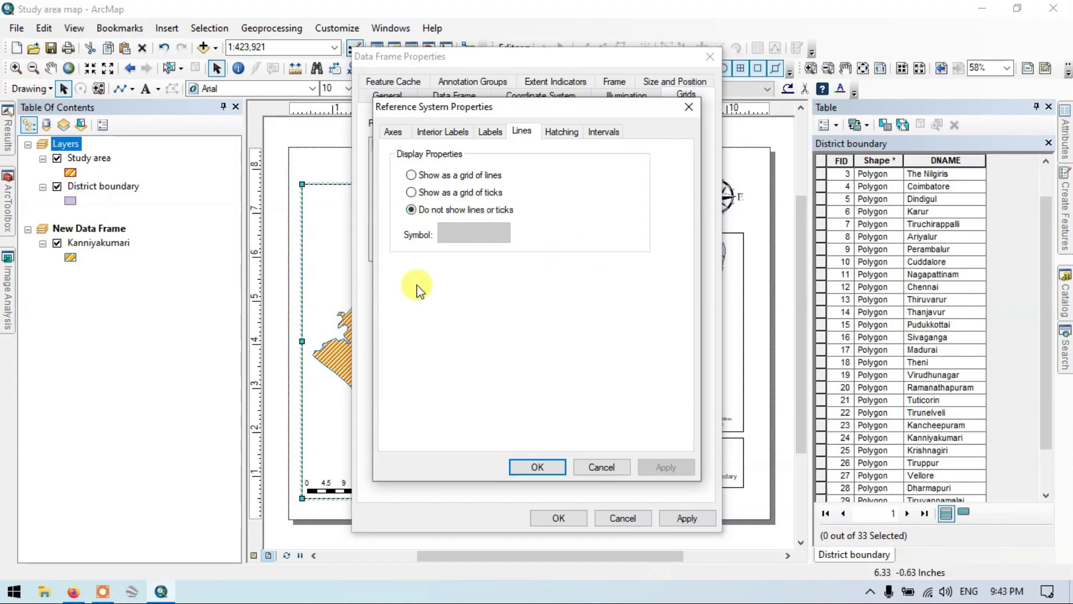
click(565, 134)
click(601, 134)
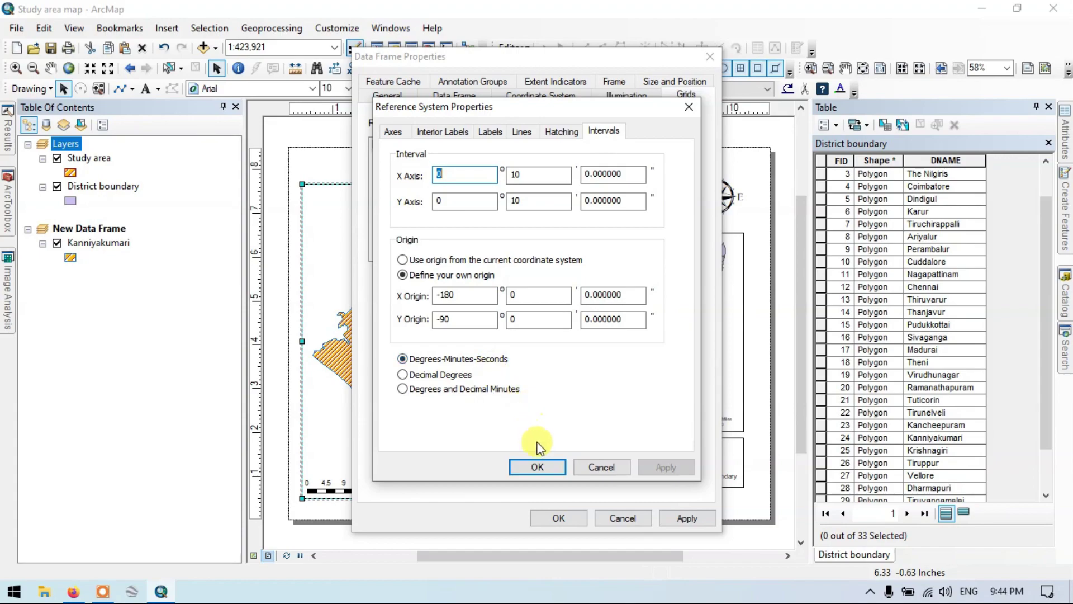
click(538, 467)
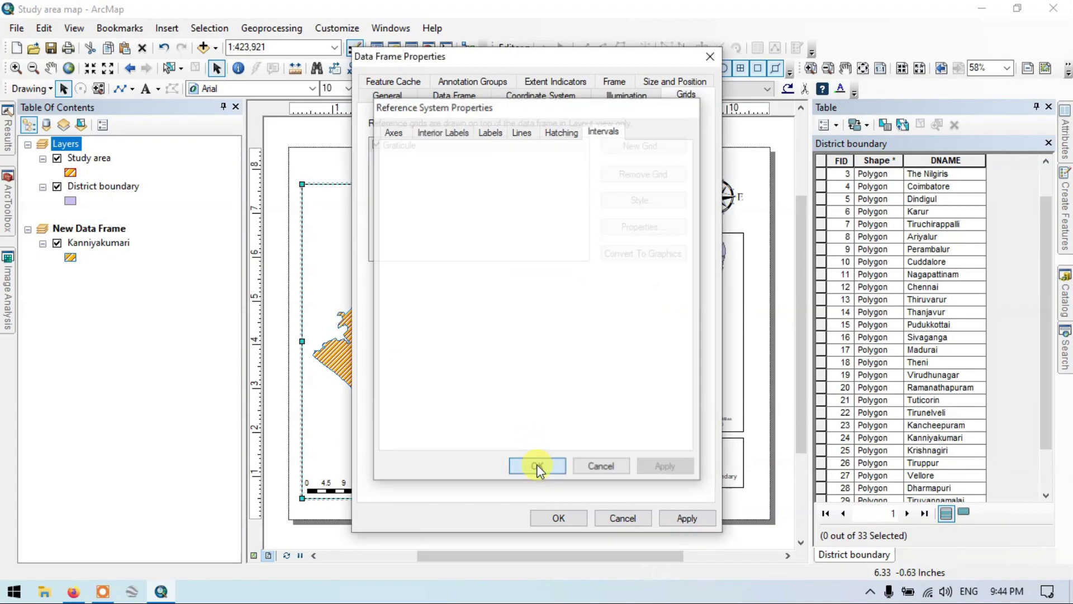
click(703, 522)
click(557, 517)
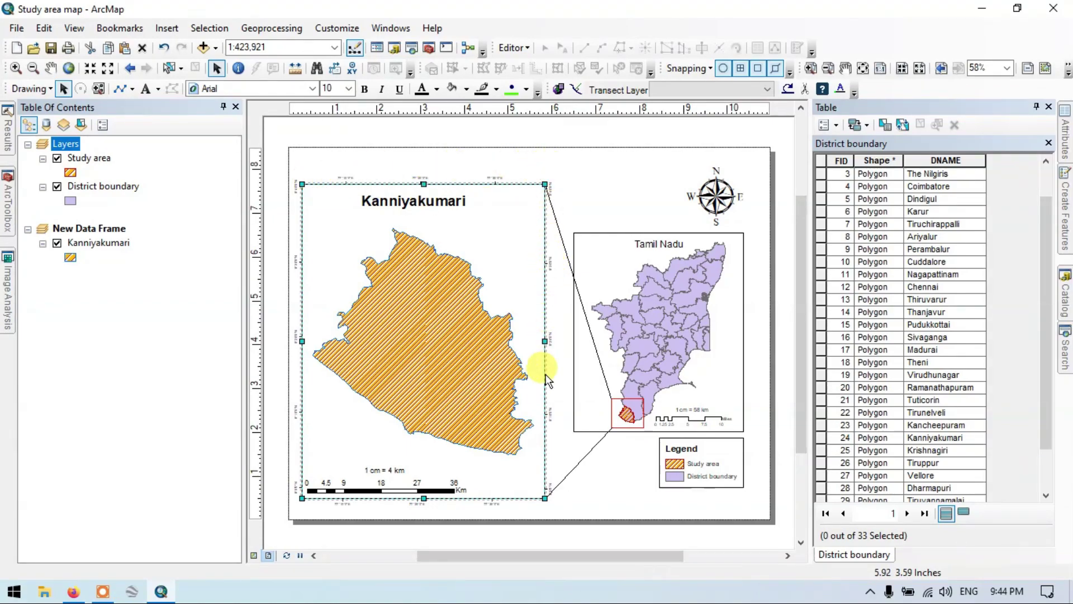
Set the label font size of the Kanniyakumari graticule to 10
right_click(542, 324)
click(578, 313)
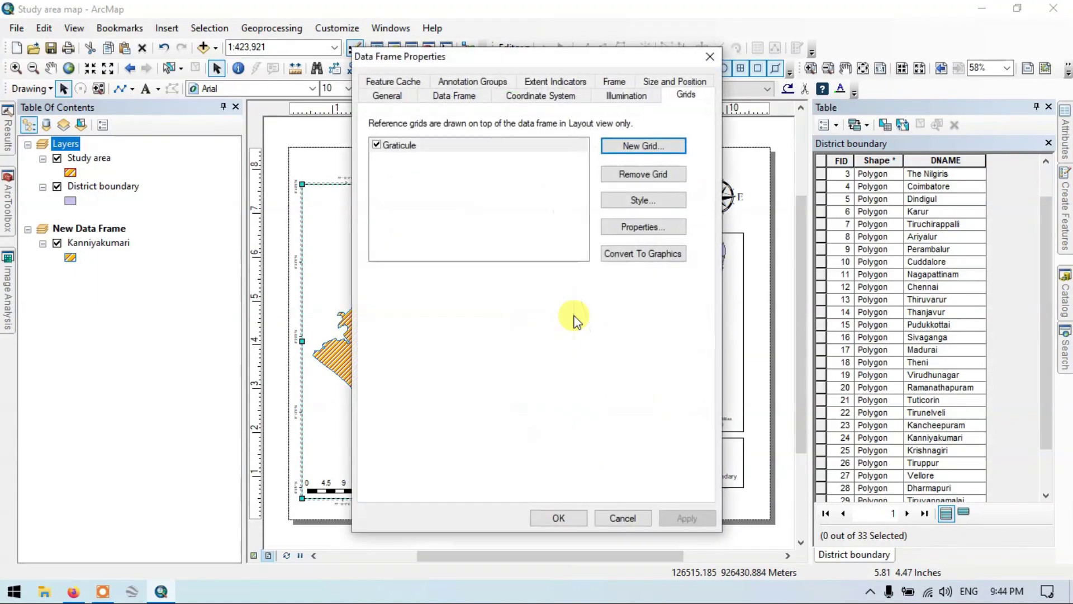
click(644, 228)
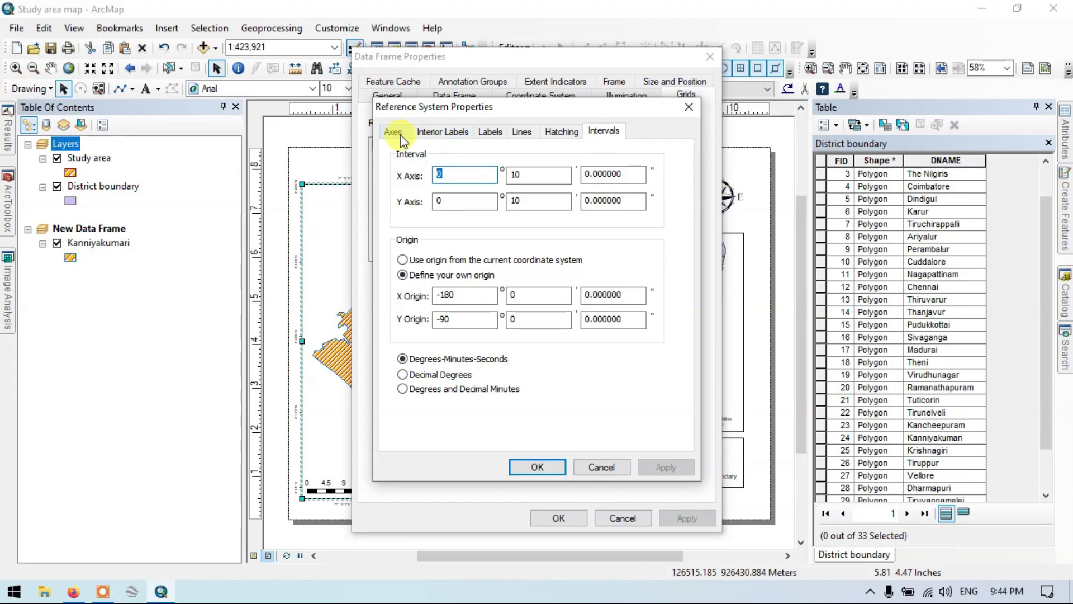
click(397, 135)
click(442, 132)
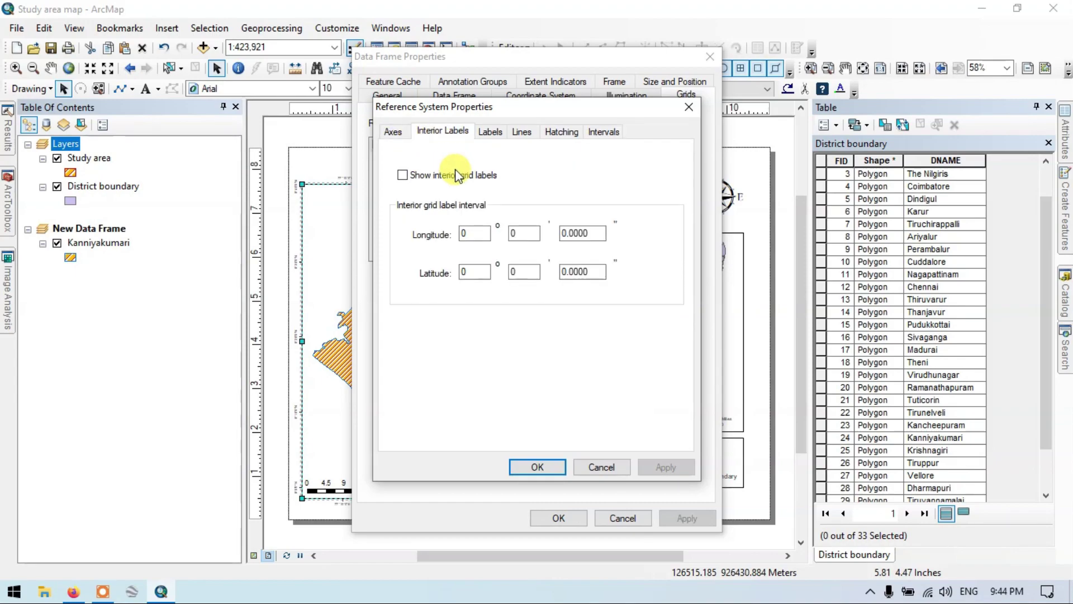
click(394, 134)
click(493, 133)
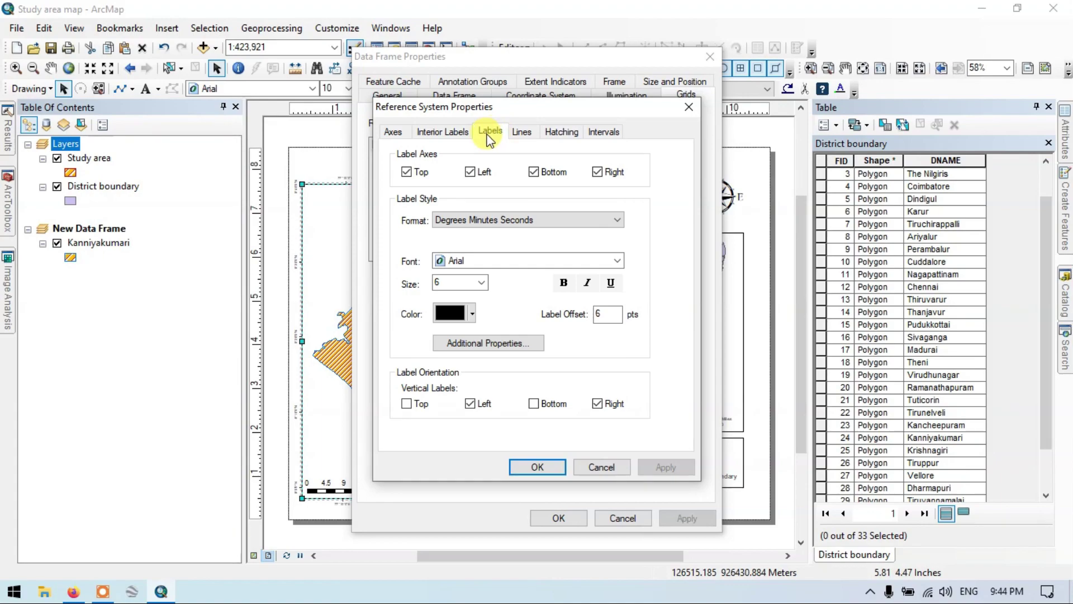
click(480, 283)
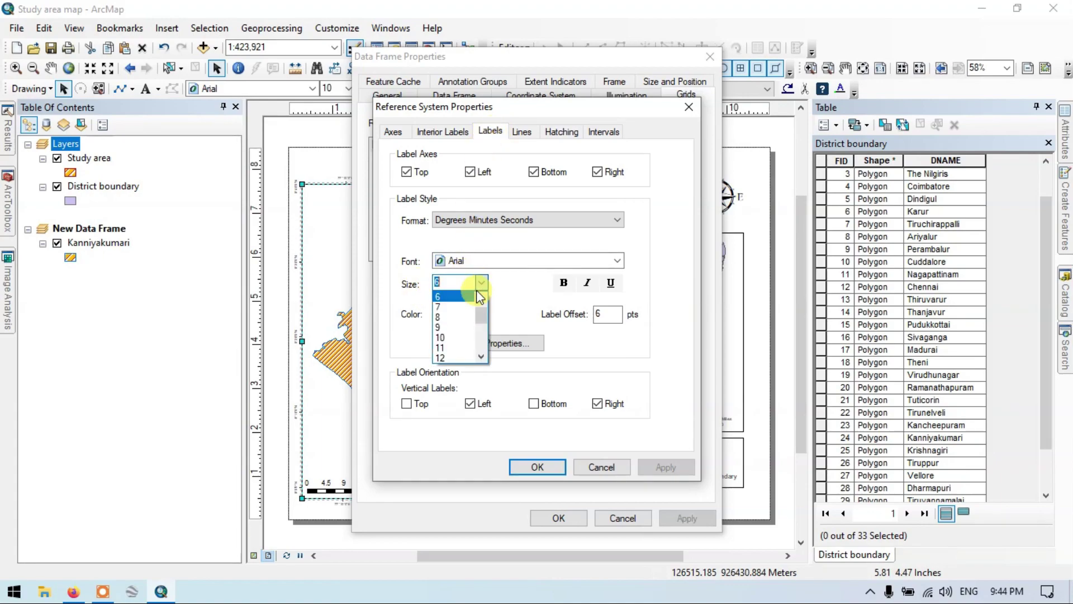
click(445, 338)
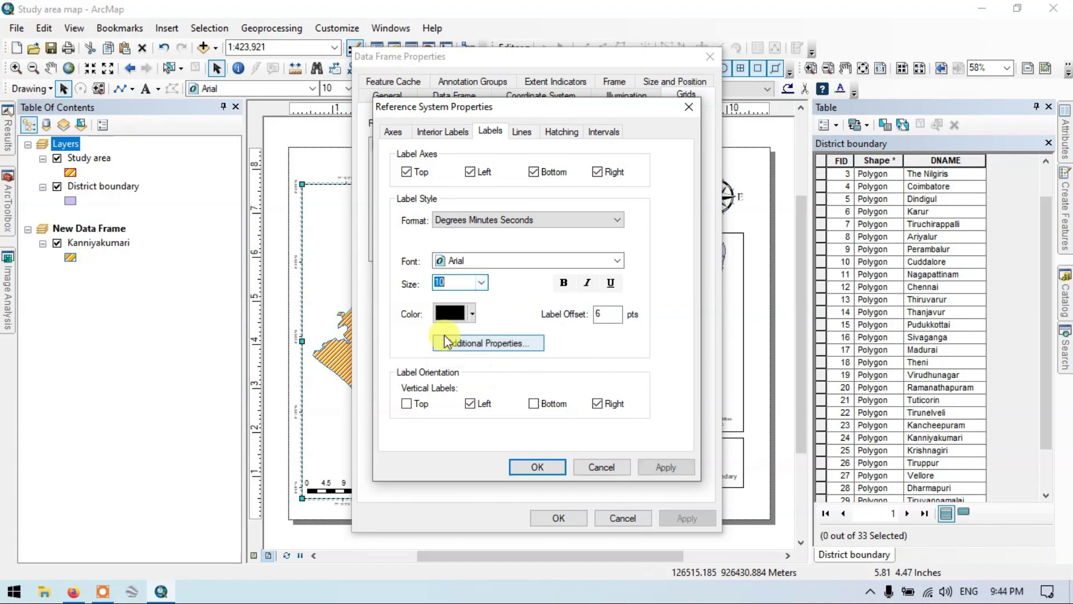
click(538, 468)
click(558, 515)
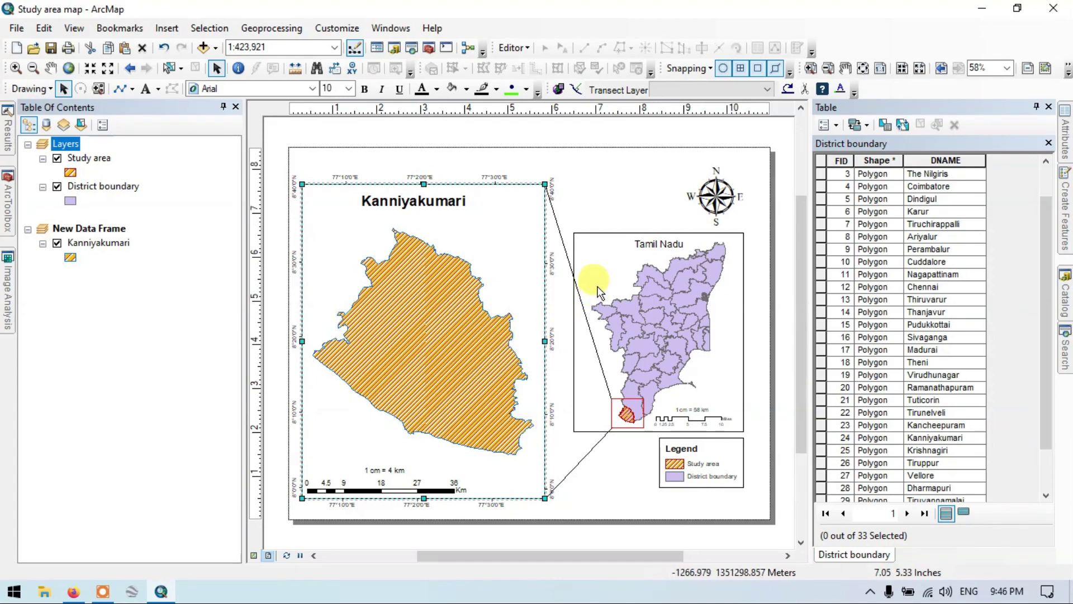
Add a graticule to the Tamil Nadu data frame with default intervals, a simple border, and storage as a fixed grid
click(604, 262)
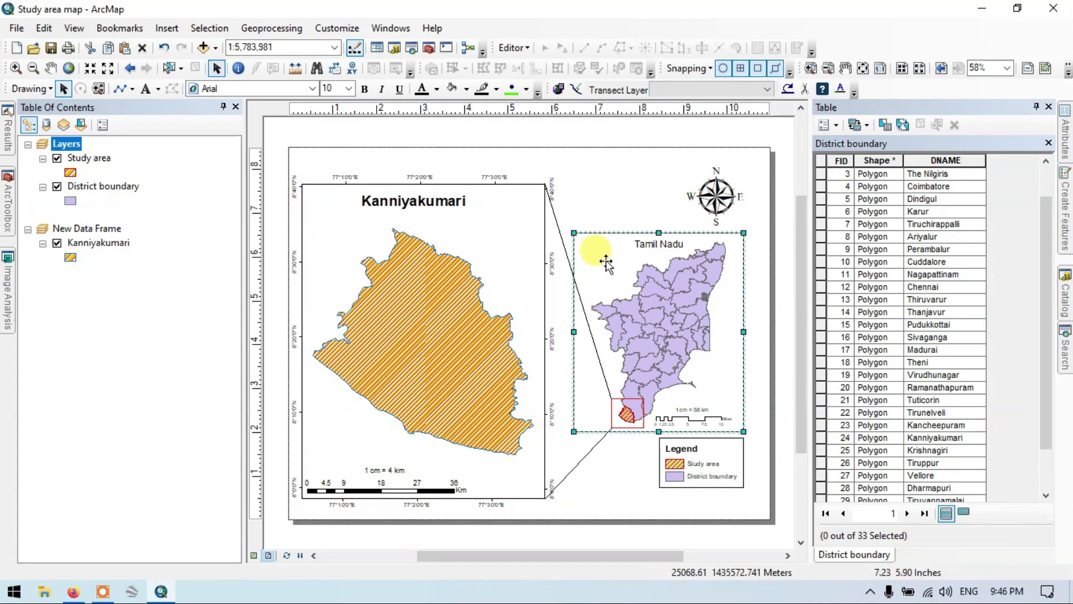
right_click(730, 292)
click(801, 279)
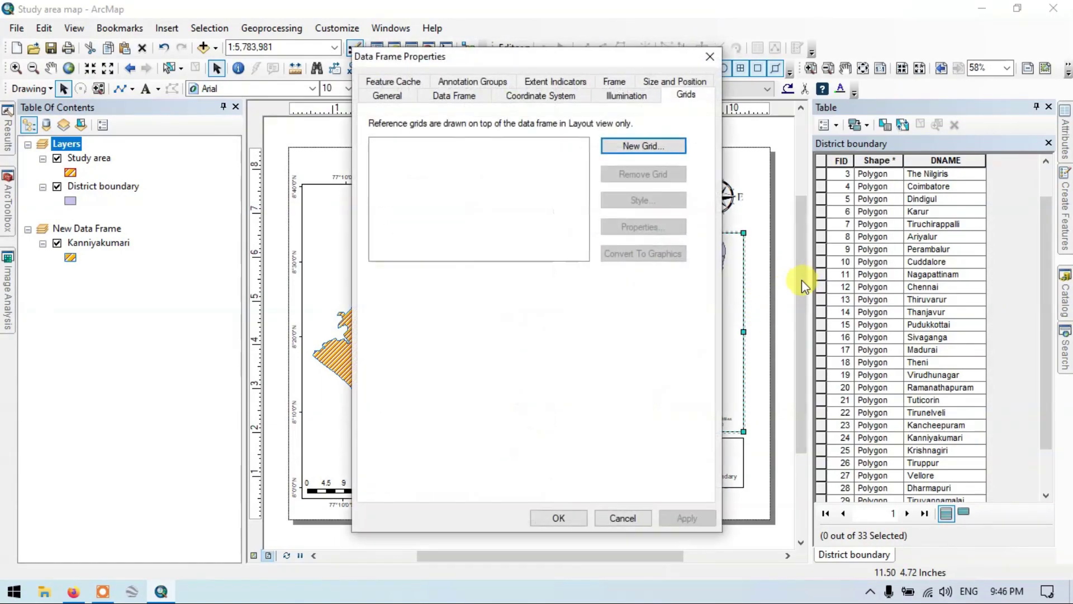
click(650, 147)
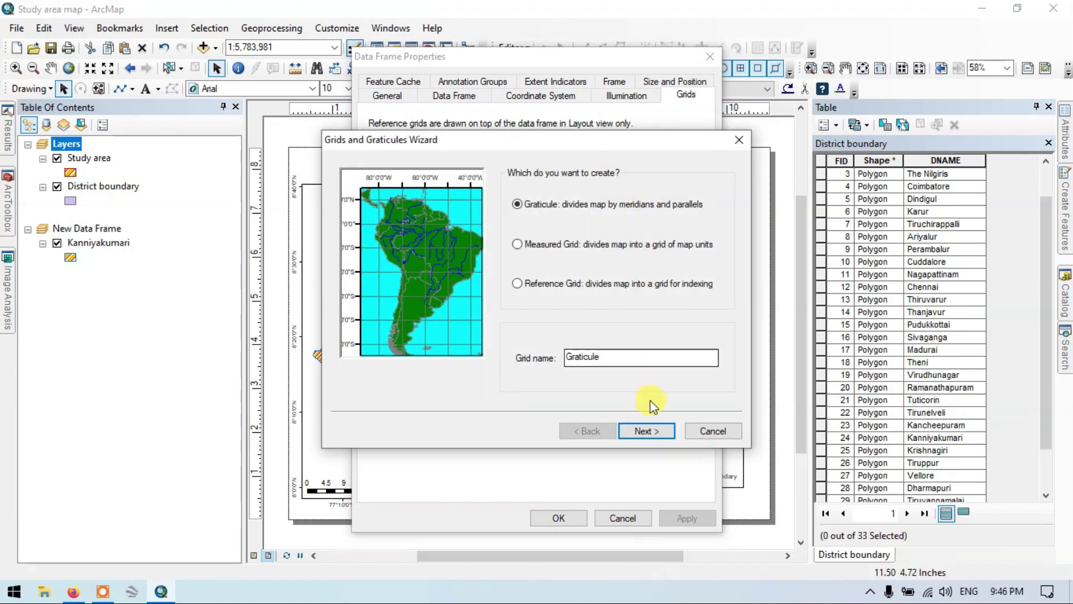
click(644, 431)
click(655, 432)
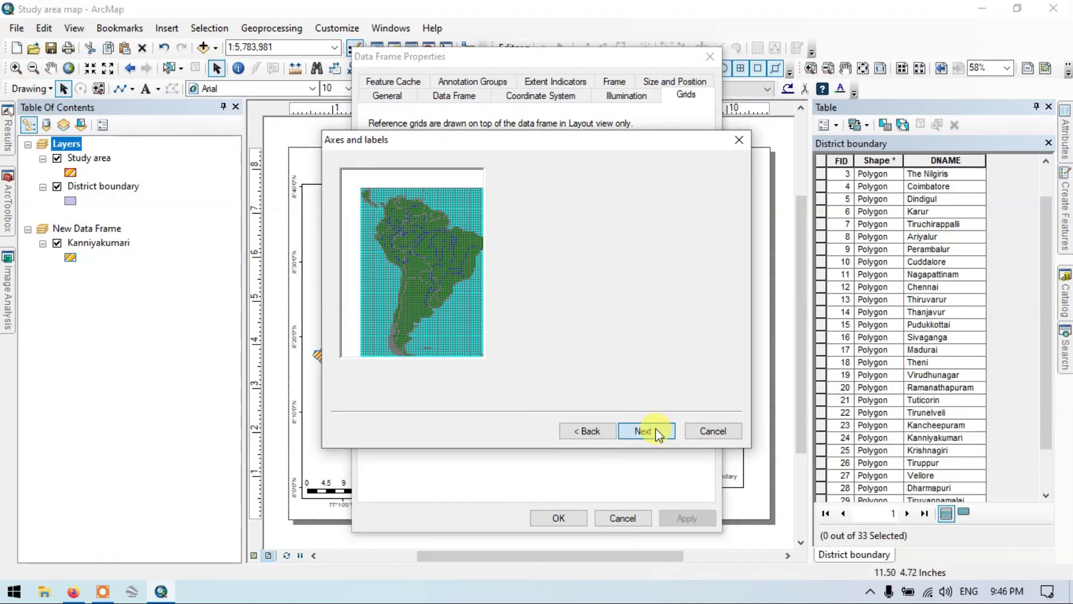
click(657, 431)
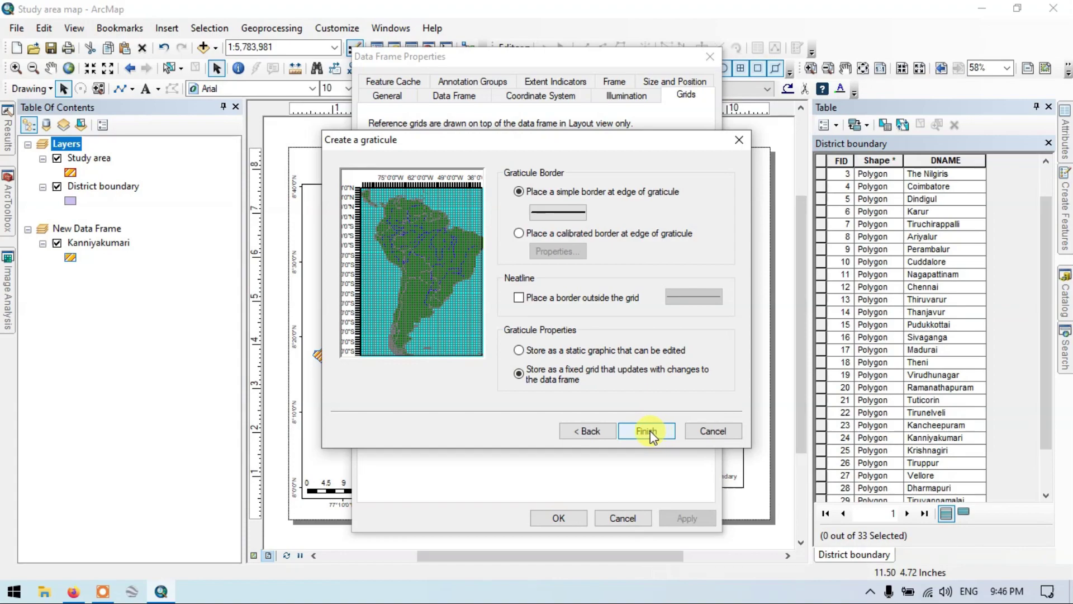
click(647, 431)
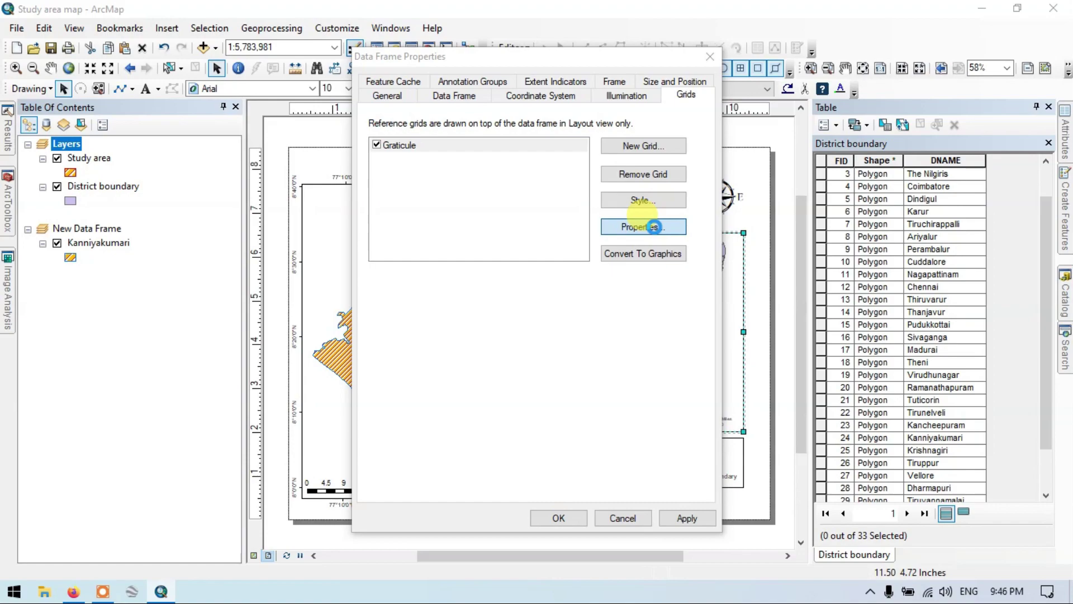
Orient the Tamil Nadu graticule's left and right labels vertically and set the label size to 8
click(654, 226)
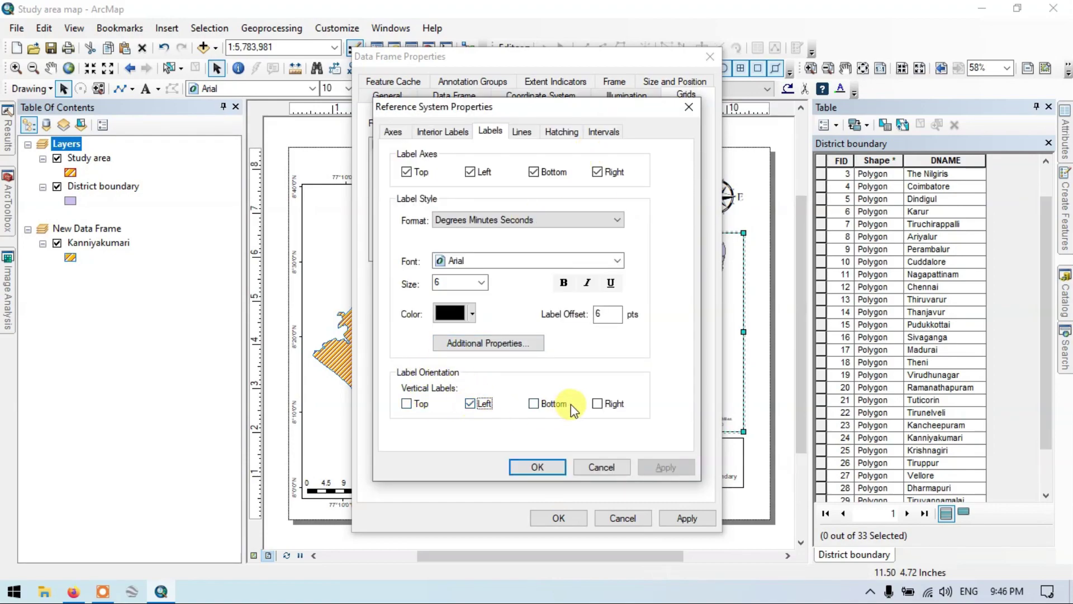
click(599, 405)
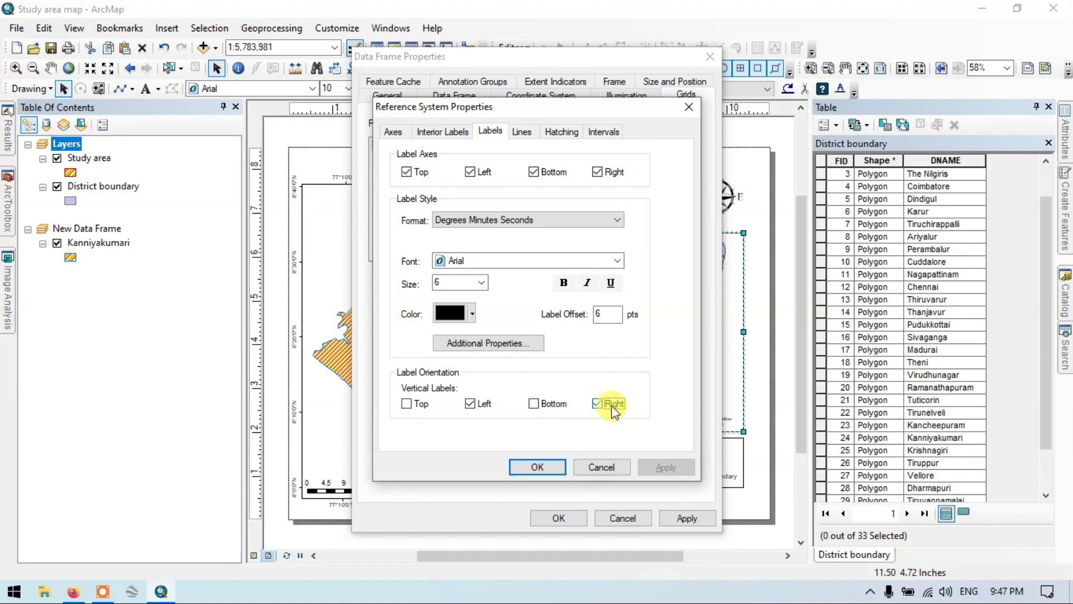
click(480, 283)
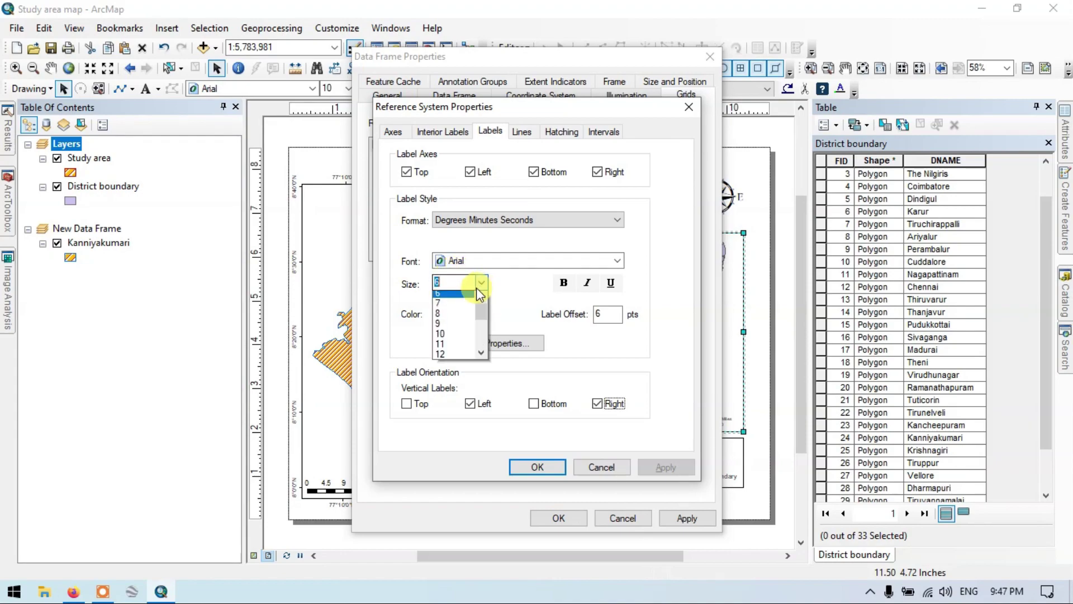
click(441, 317)
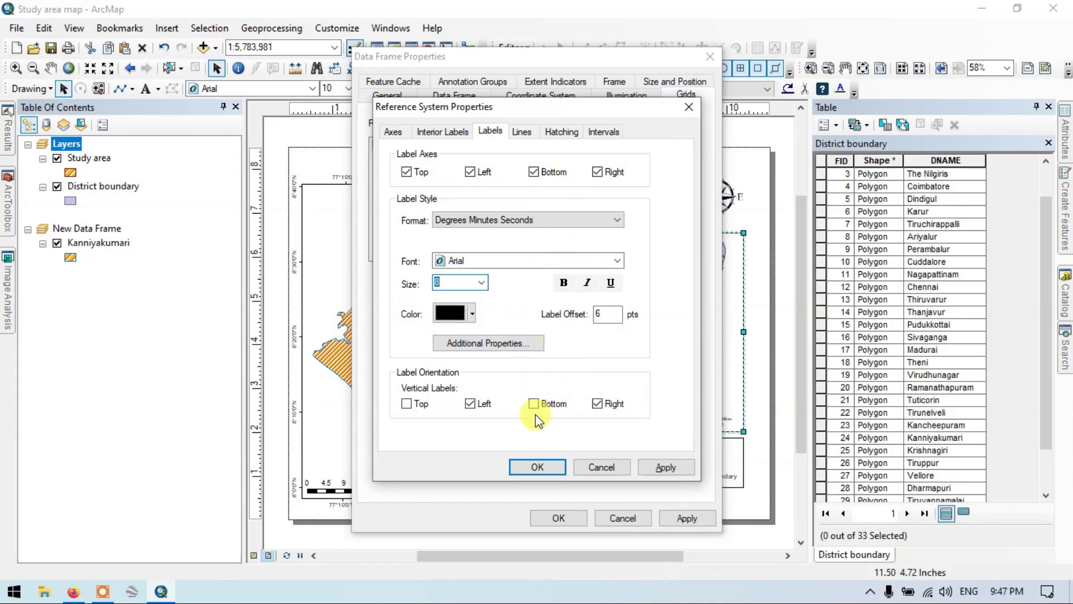
click(540, 469)
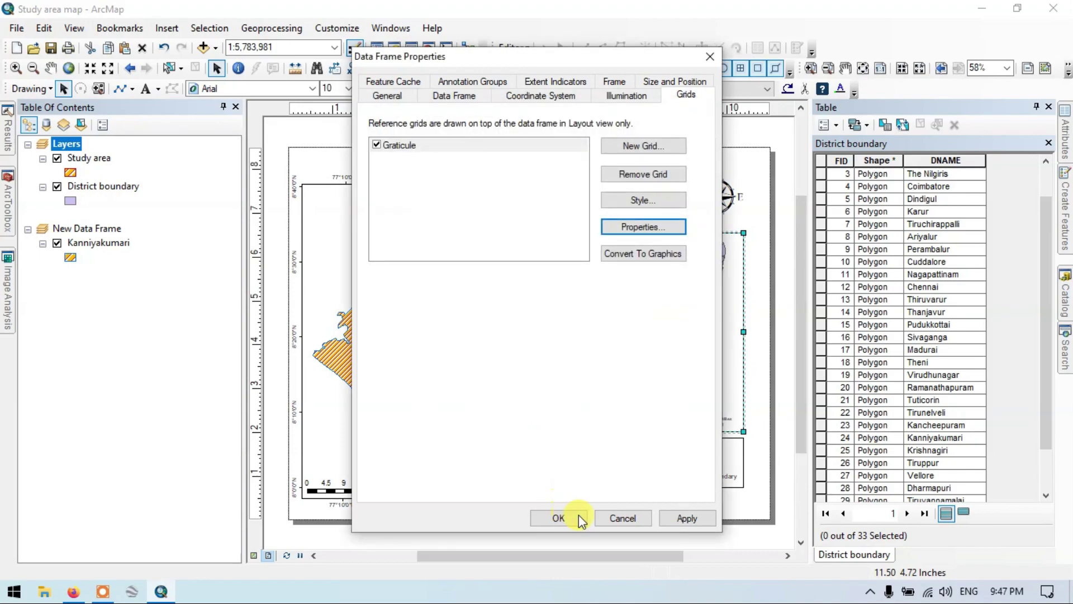
click(689, 519)
click(553, 520)
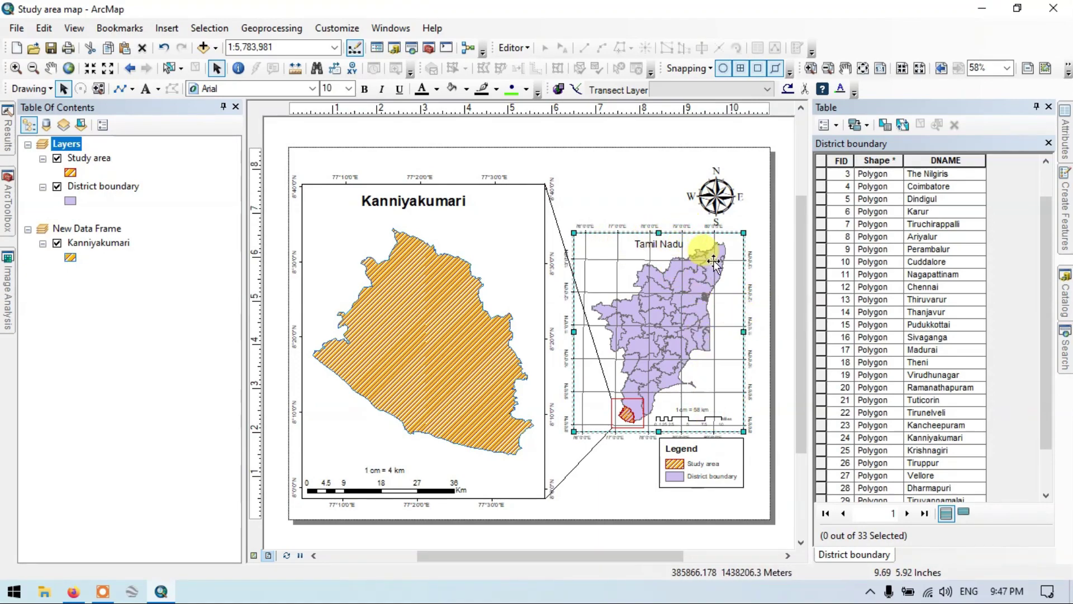
Set the Tamil Nadu graticule to show no lines or ticks, and deselect the data frame
right_click(723, 313)
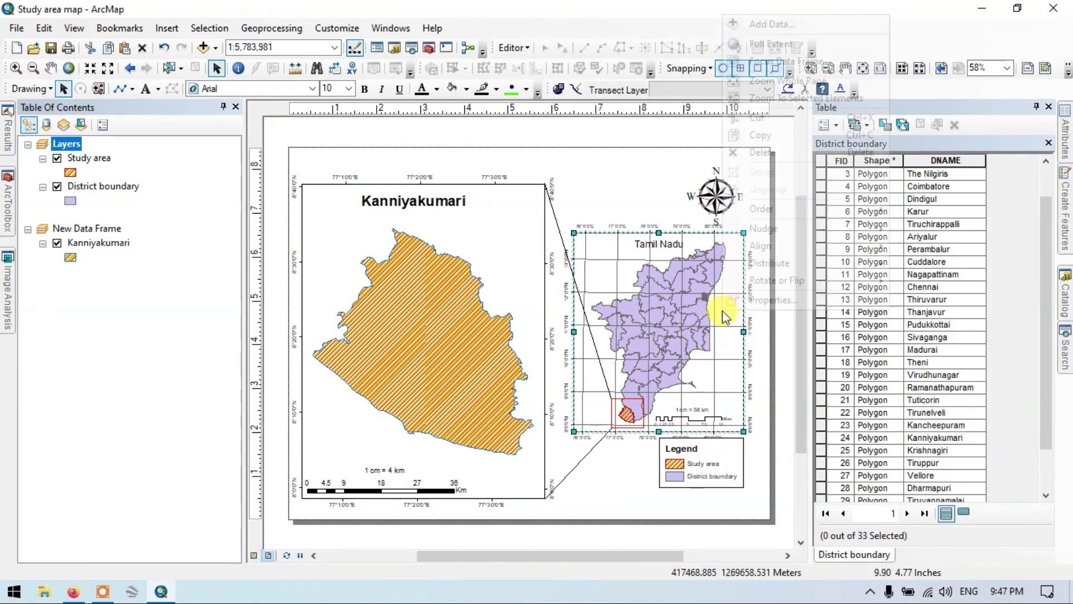
click(755, 305)
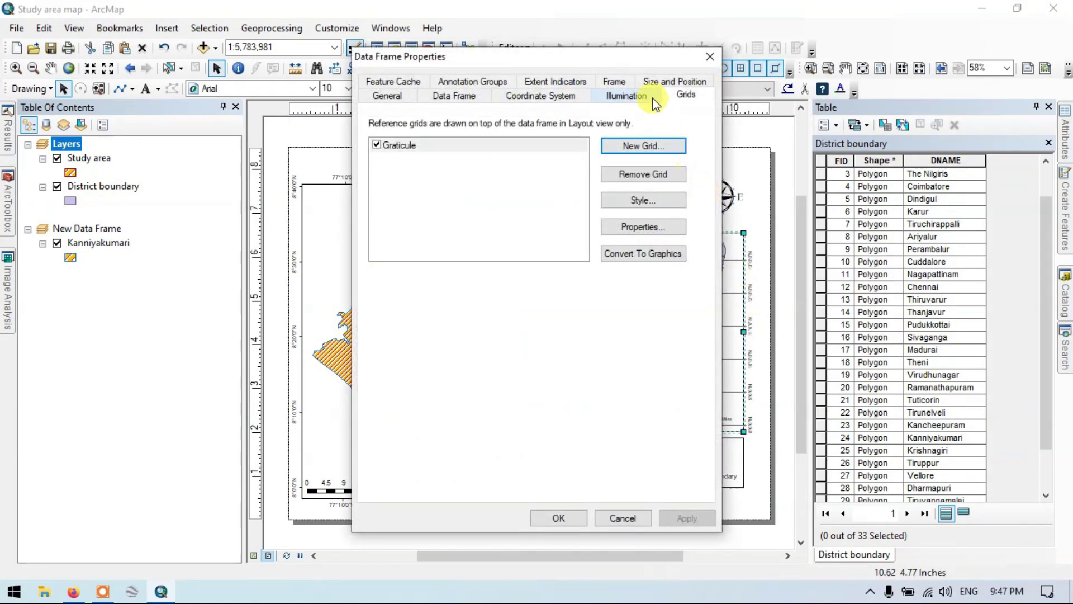
click(643, 227)
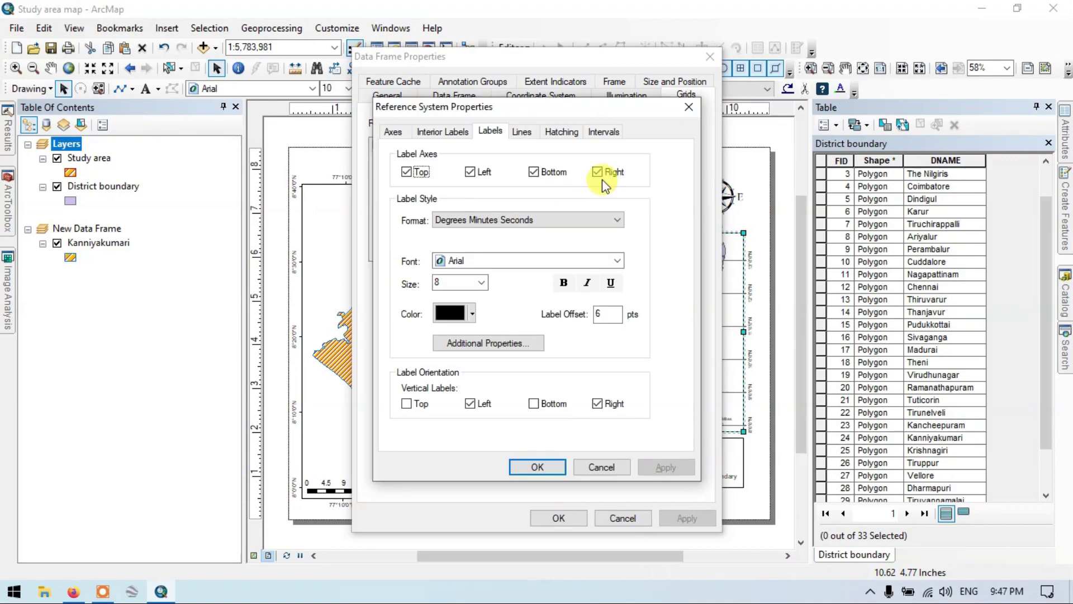
click(570, 134)
click(592, 132)
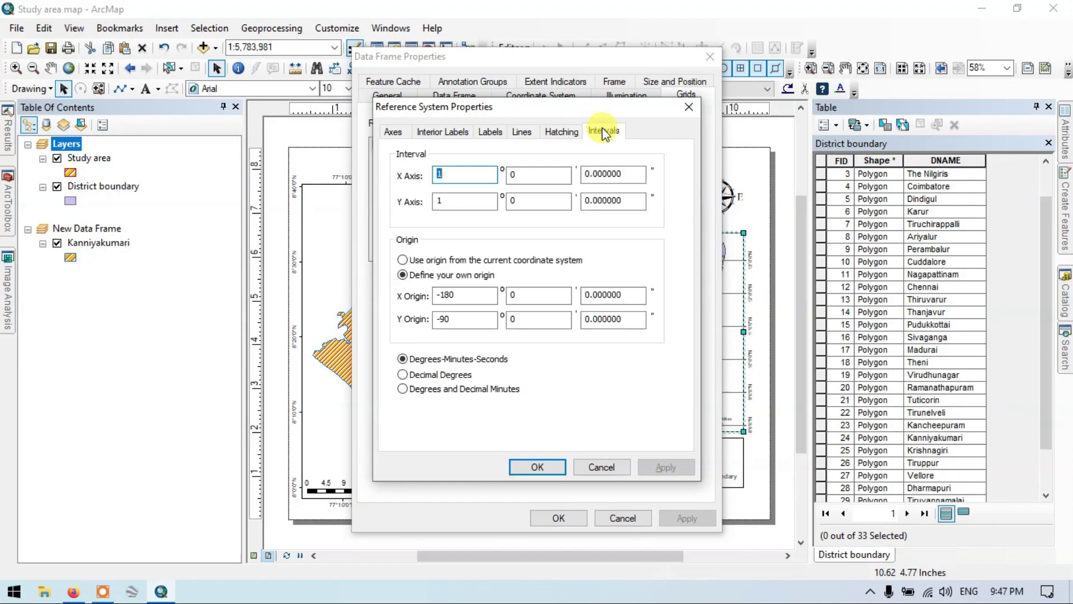
click(522, 133)
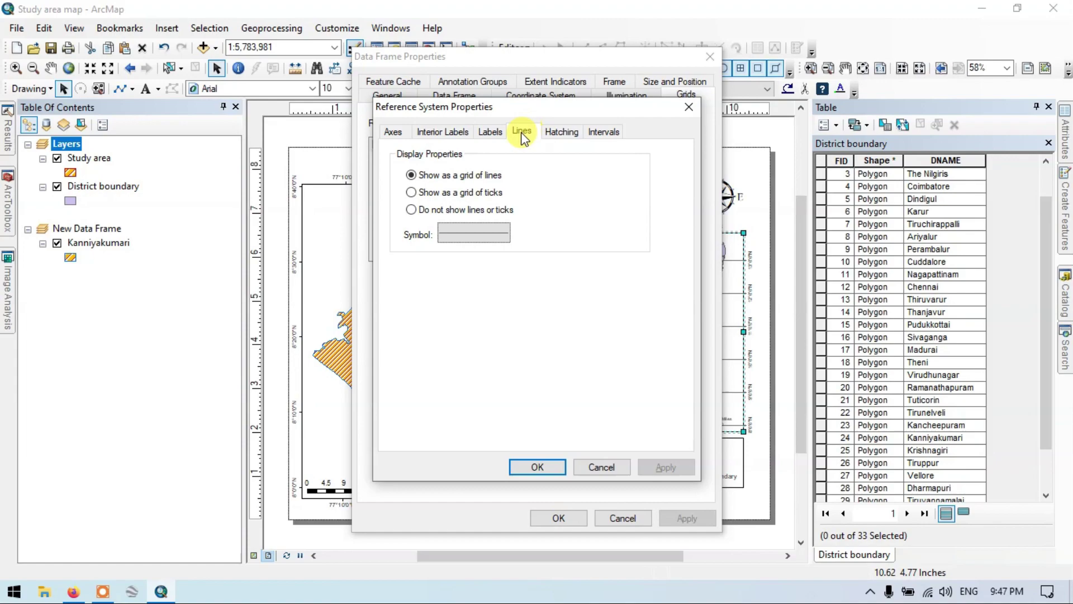
click(423, 211)
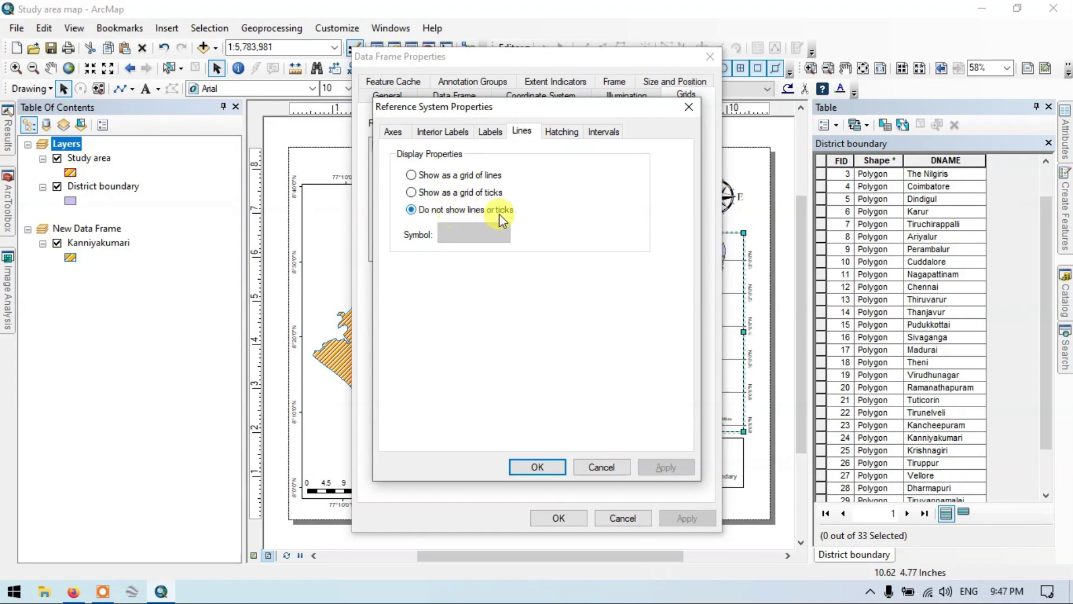
click(547, 467)
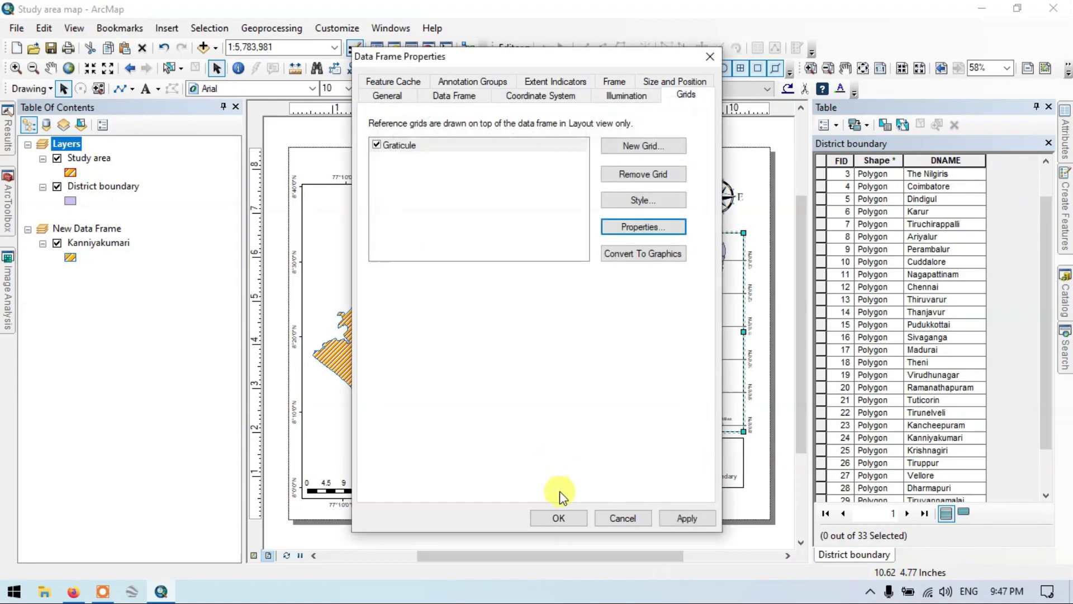
click(561, 517)
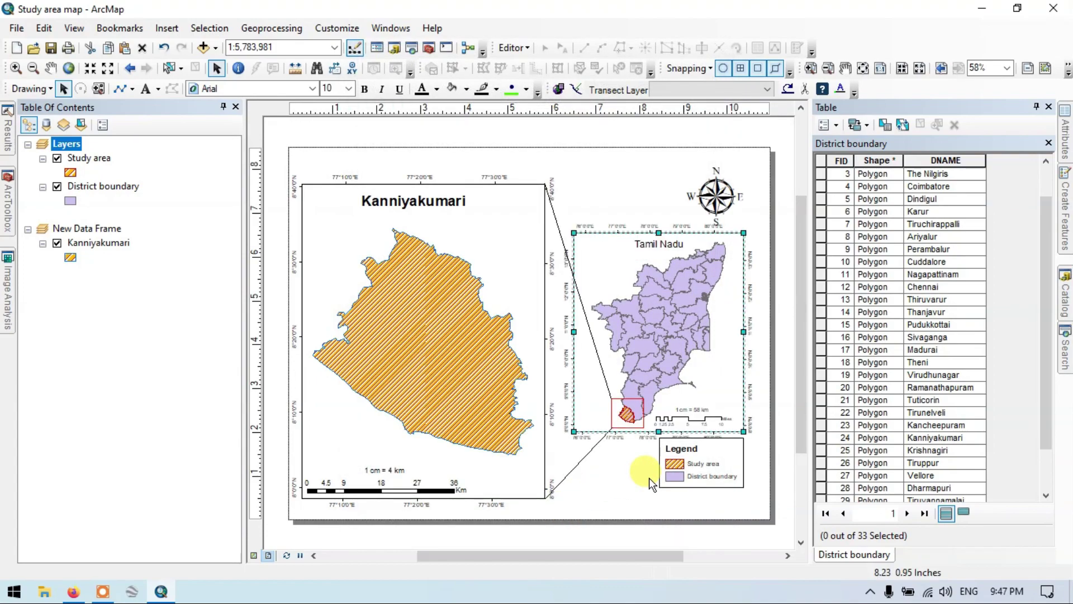
click(643, 173)
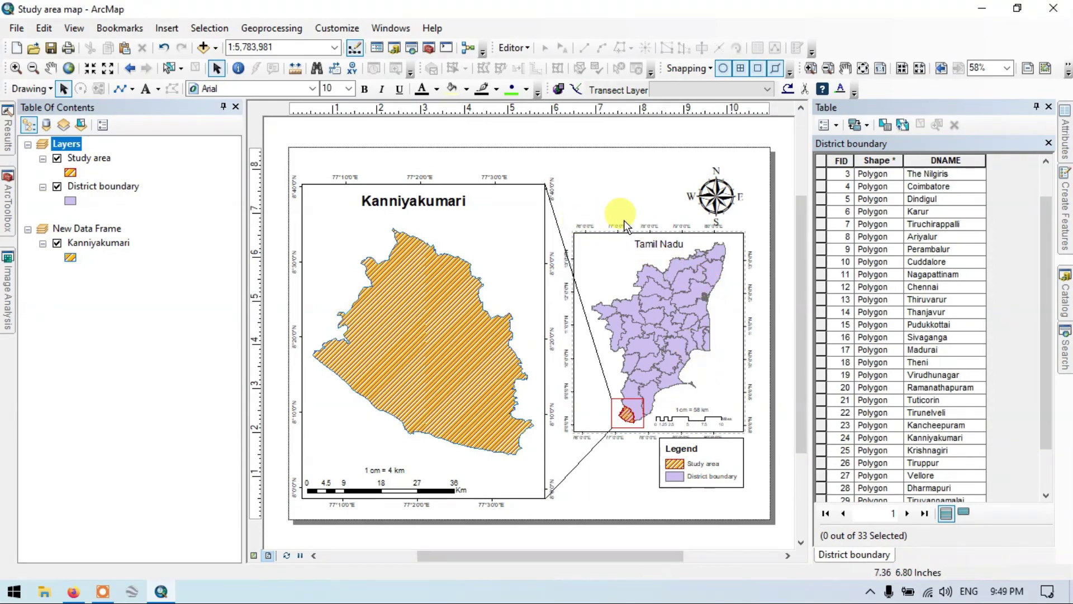
Set the Tamil Nadu graticule's X and Y axis intervals to 2 degrees and apply the change to the data frame
click(700, 246)
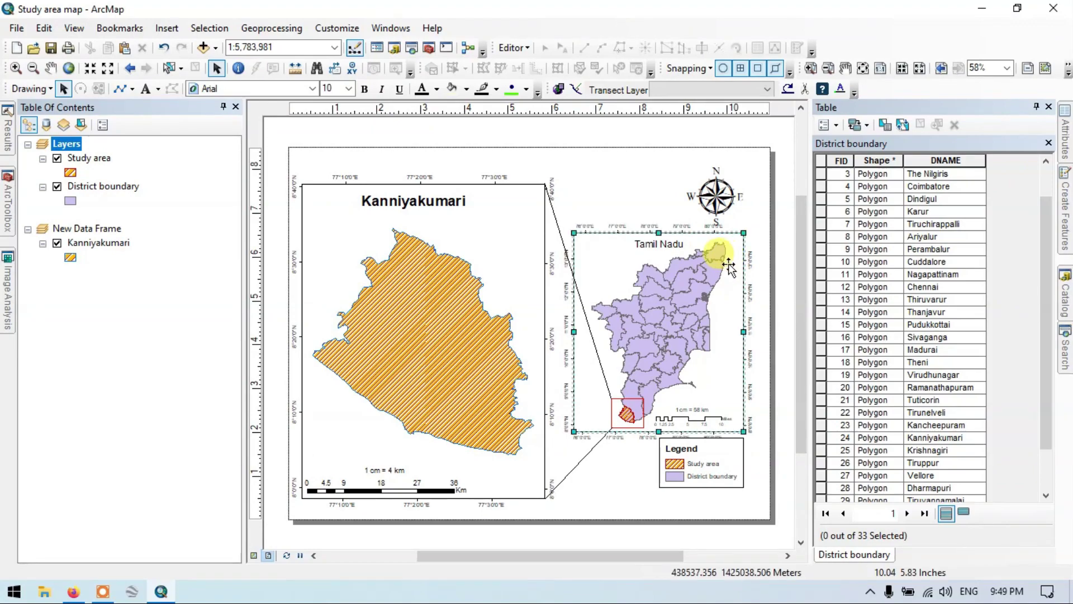
right_click(728, 265)
click(777, 550)
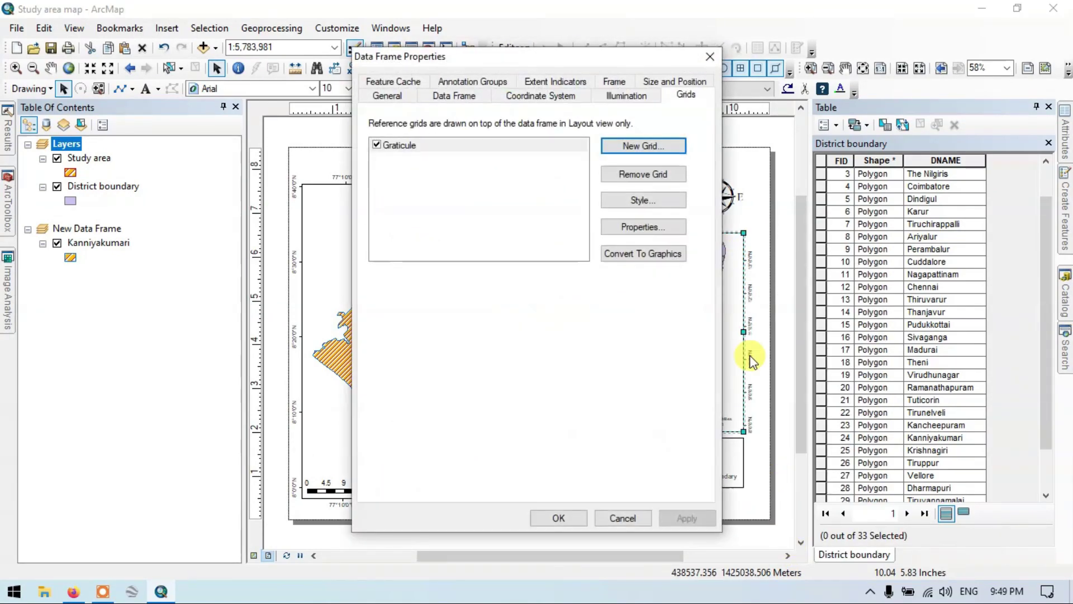
click(662, 224)
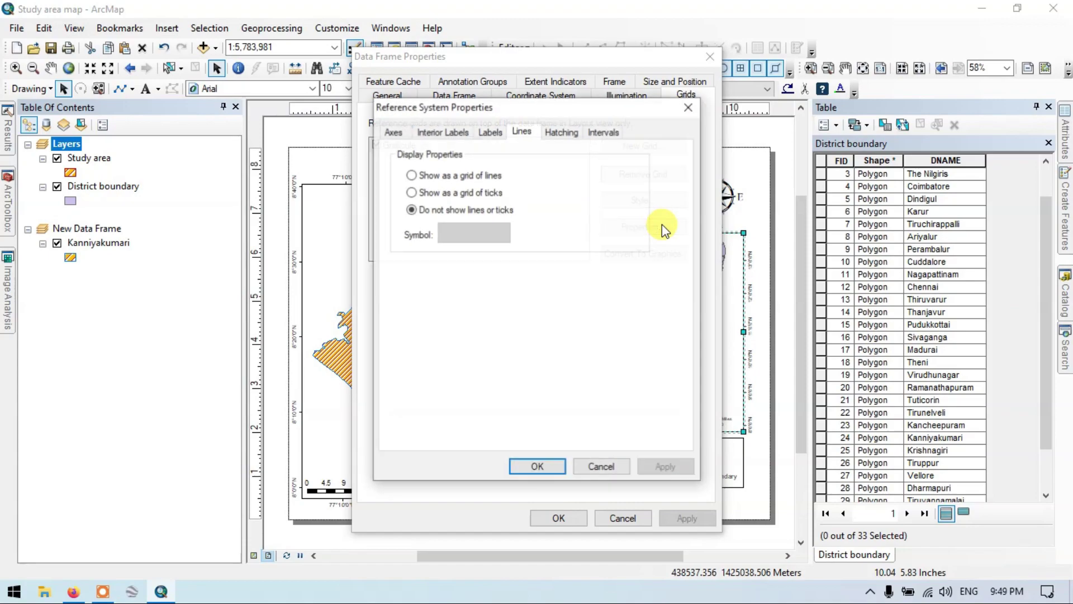
click(598, 133)
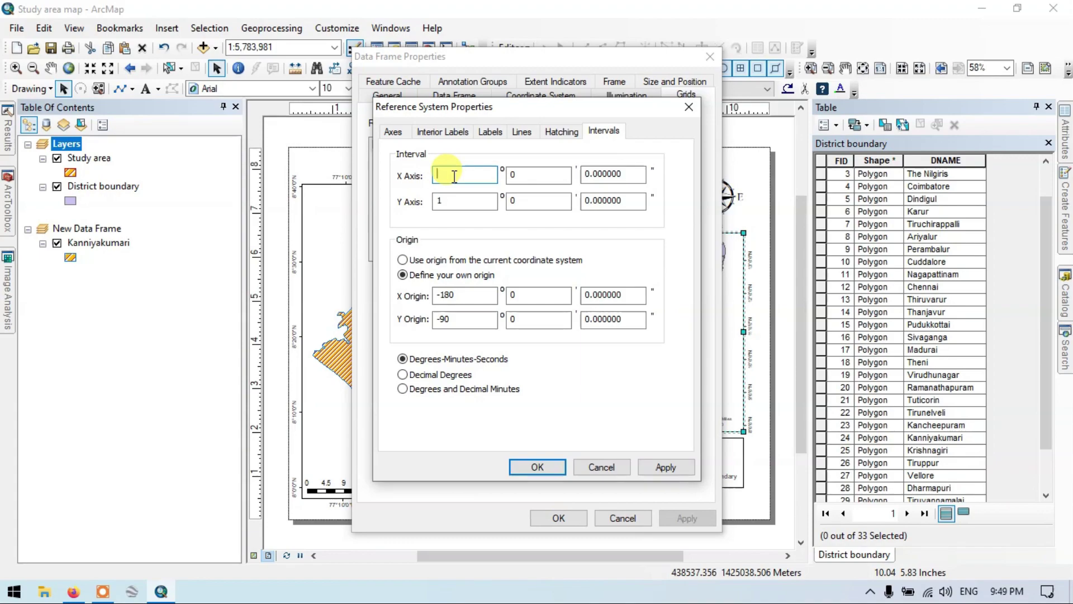
text(2)
click(454, 202)
key(BackSpace)
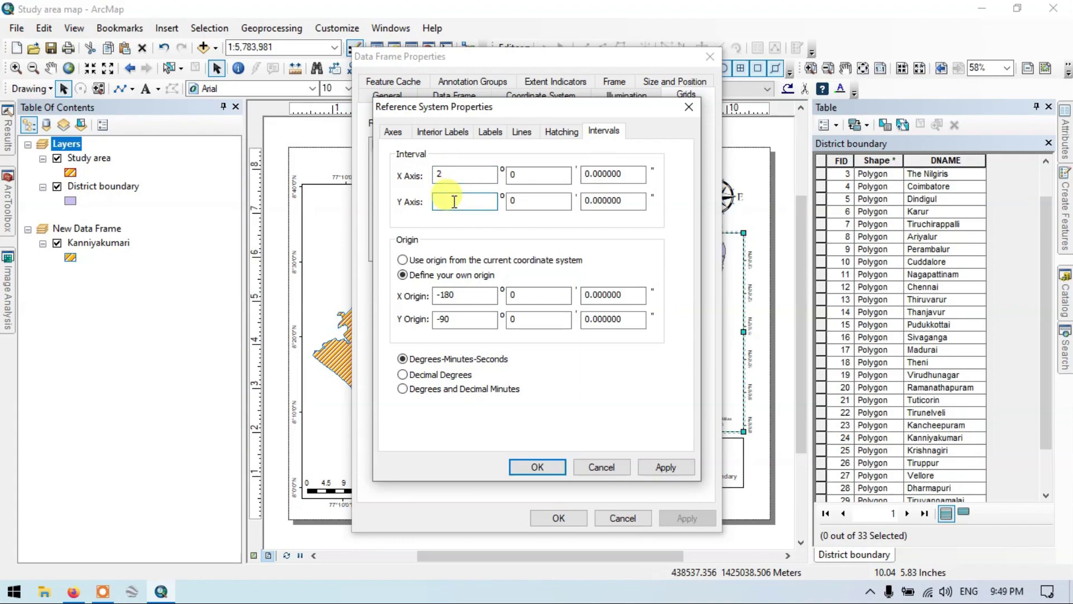
text(2)
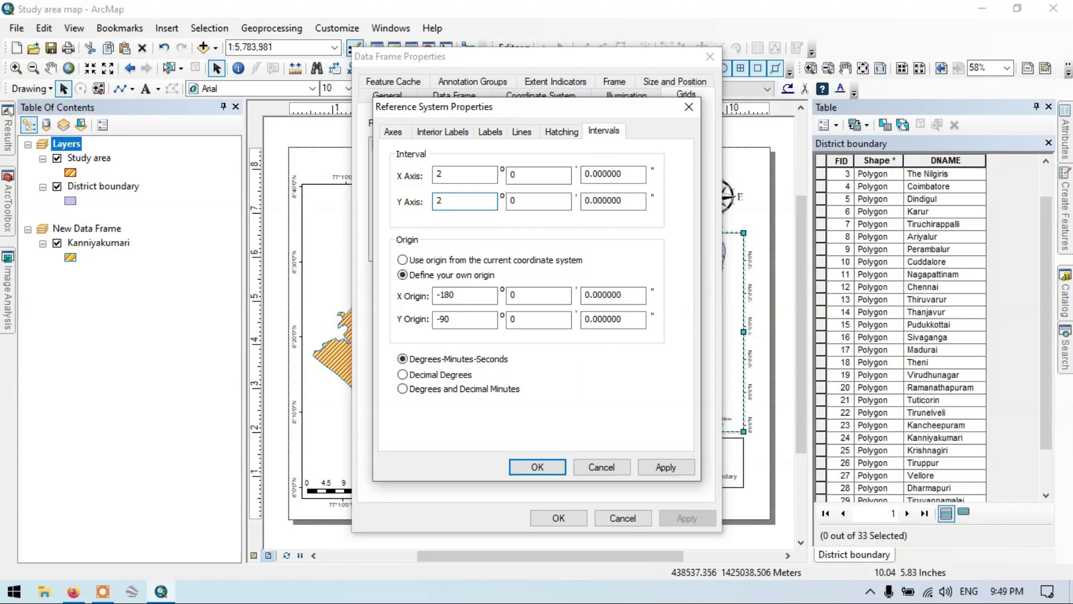
click(546, 467)
click(687, 519)
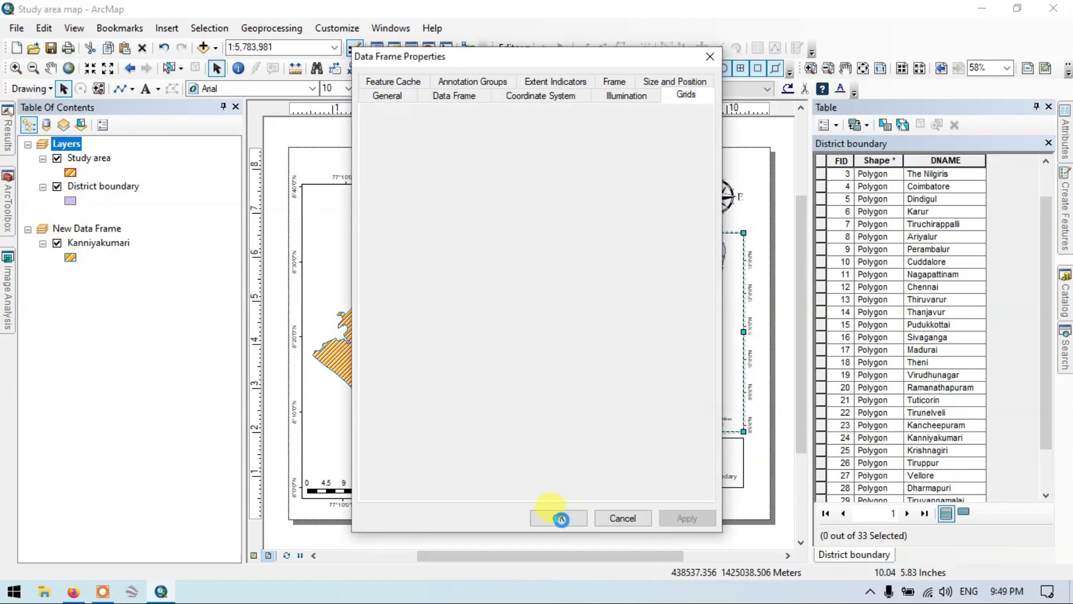
click(556, 516)
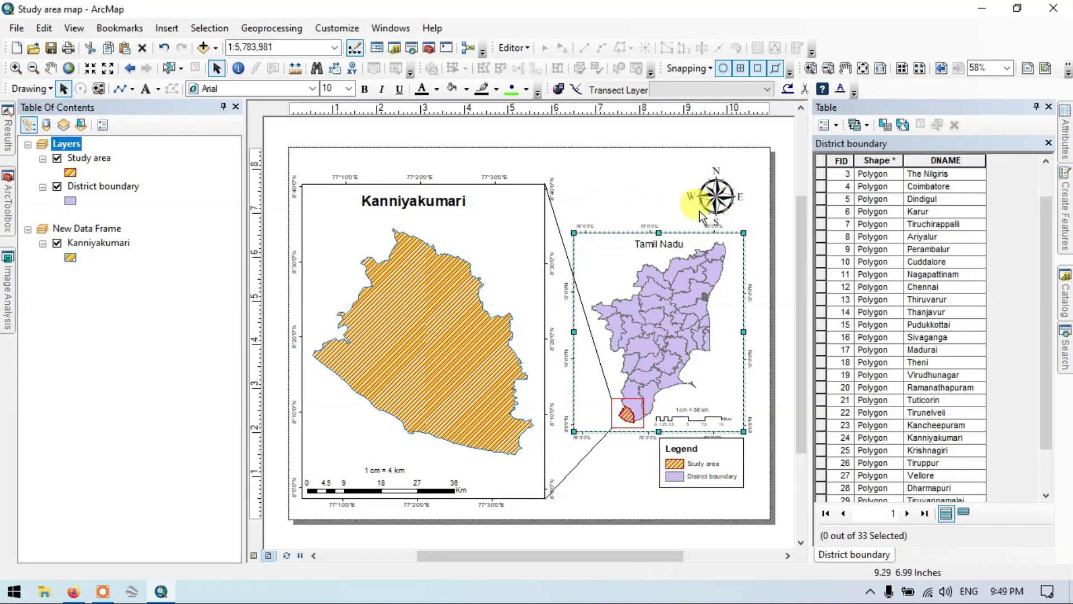
Move the north arrow slightly upward above the Tamil Nadu frame and deselect it
click(714, 192)
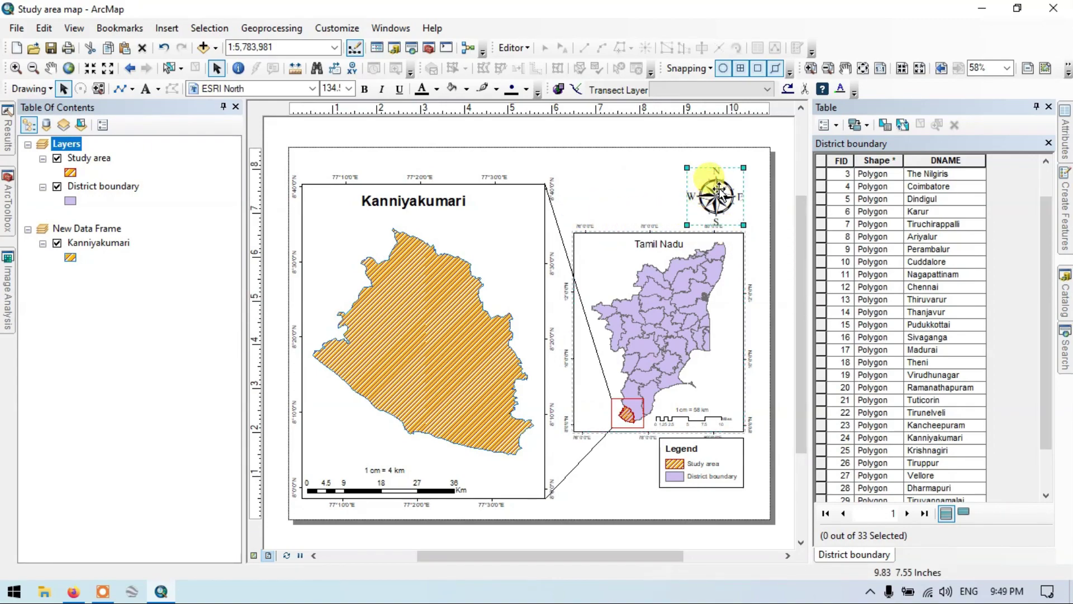
drag(718, 193, 719, 189)
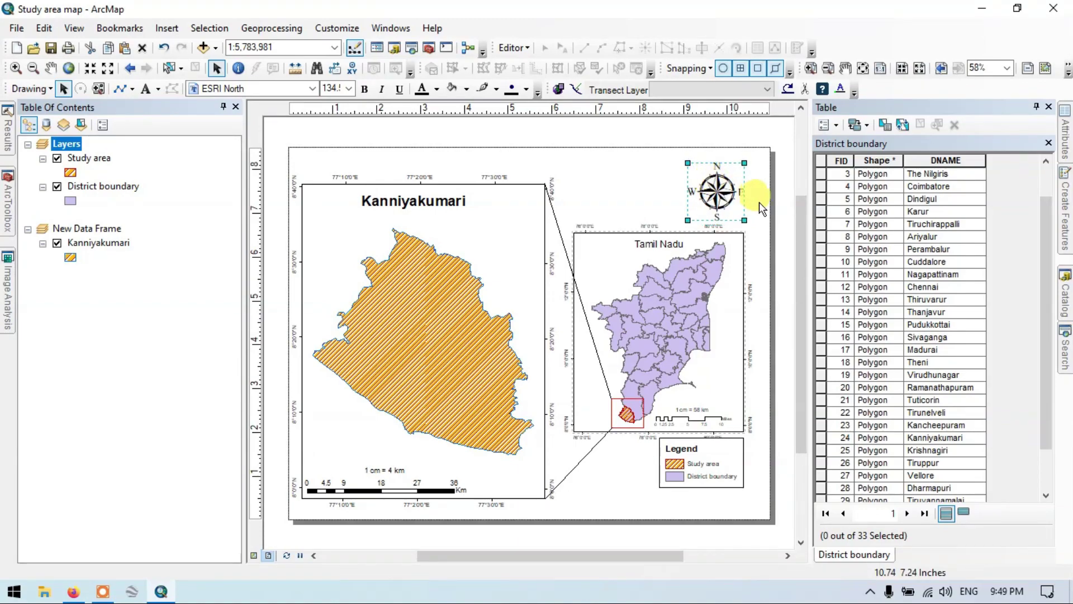
click(756, 279)
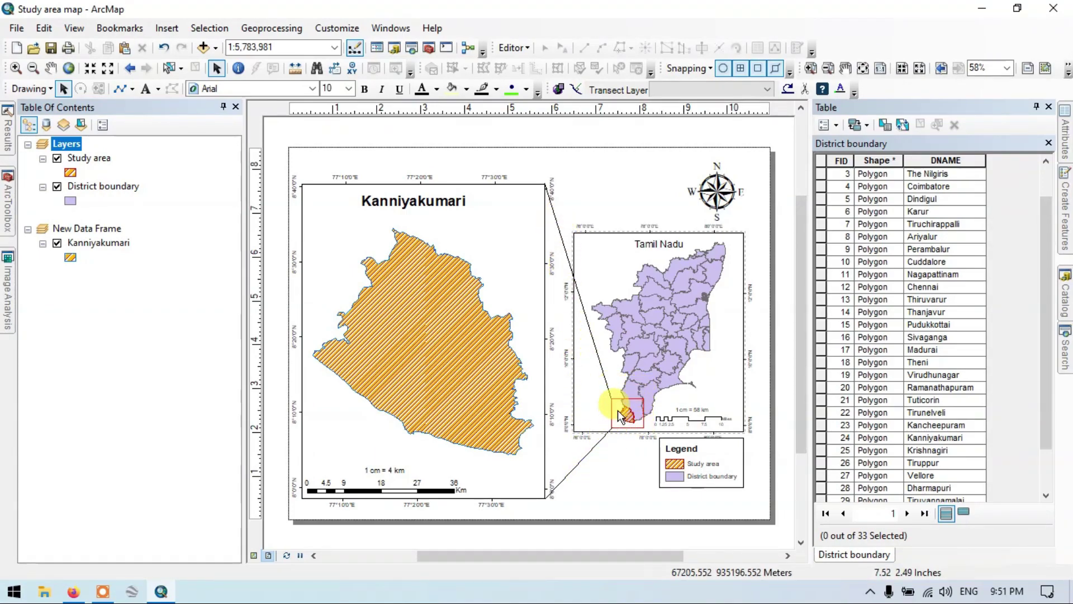
Group the two connector lines with the red rectangle around the study area on the Tamil Nadu map
click(563, 240)
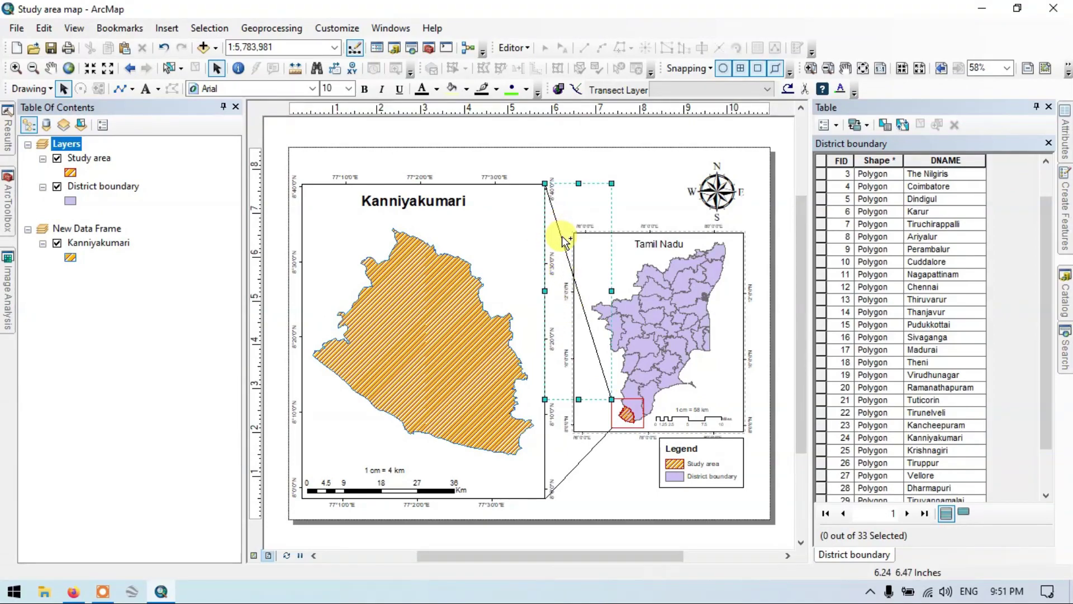
shift+click(579, 464)
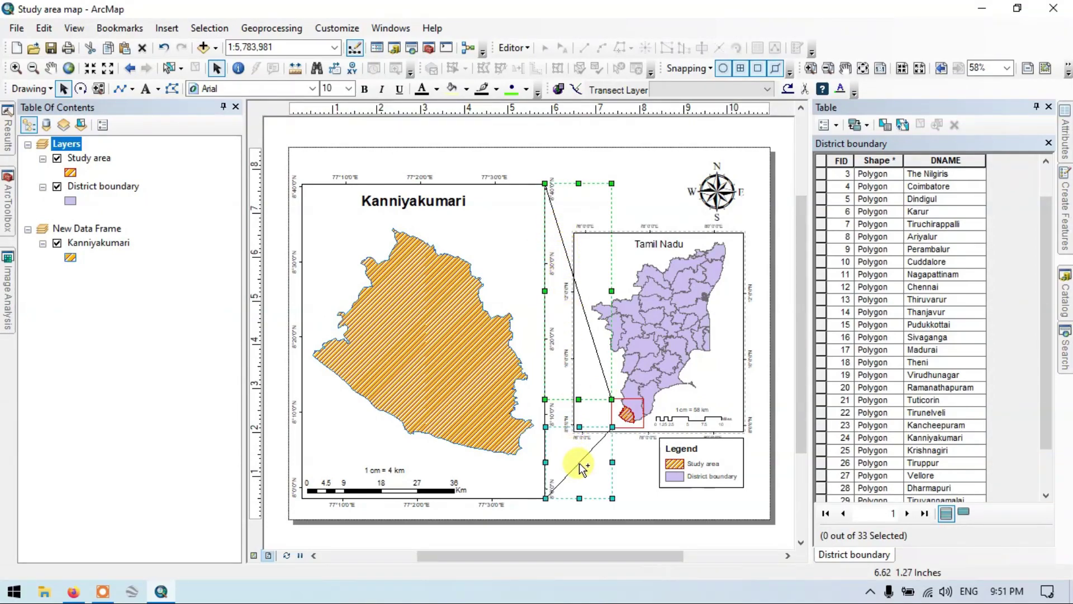
shift+click(628, 413)
right_click(597, 398)
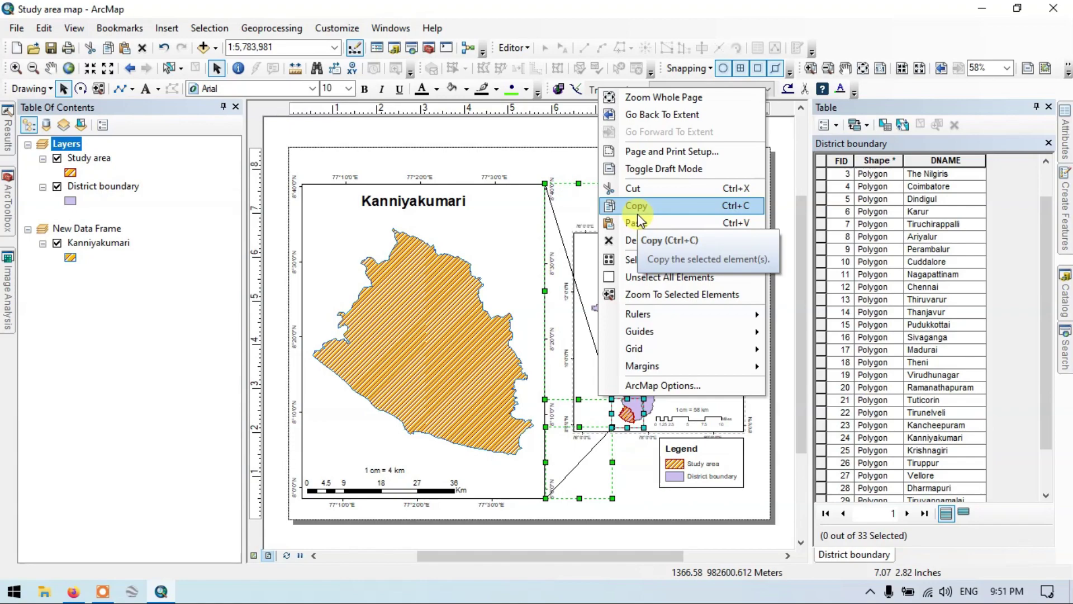
right_click(604, 426)
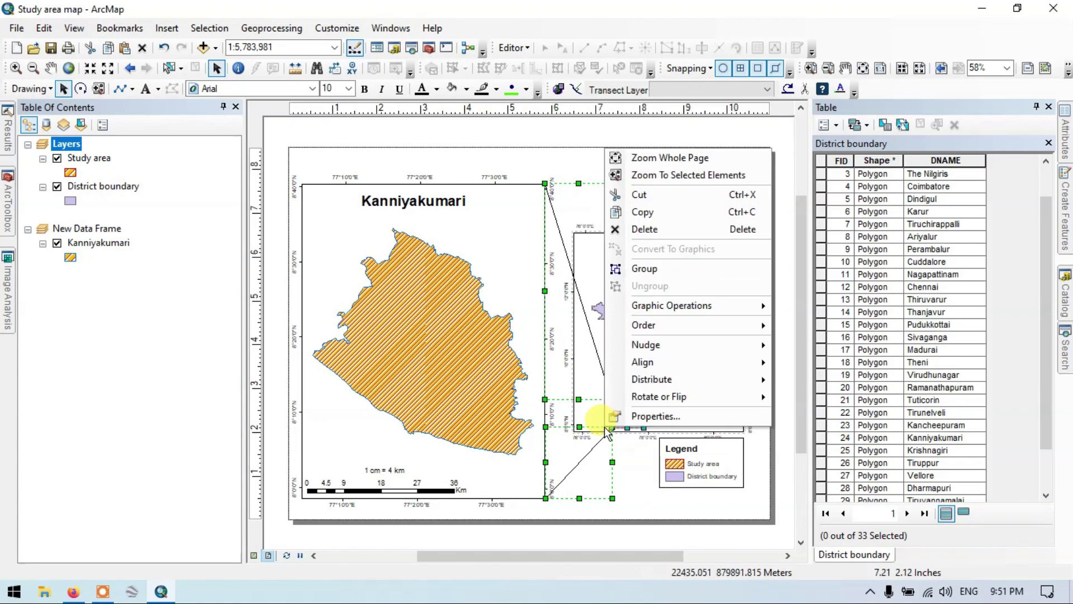
click(651, 270)
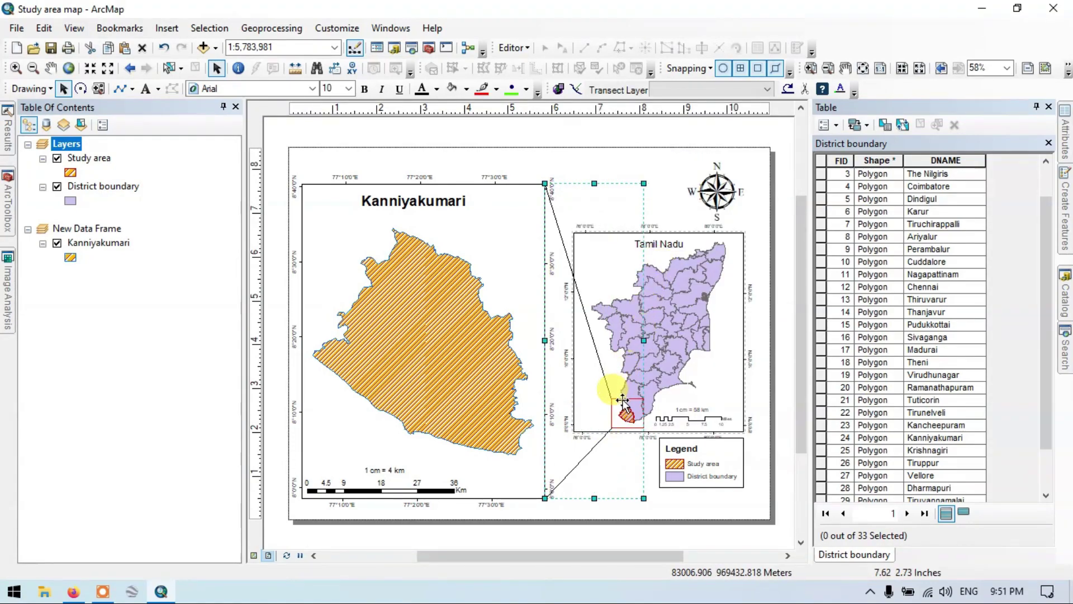
click(649, 165)
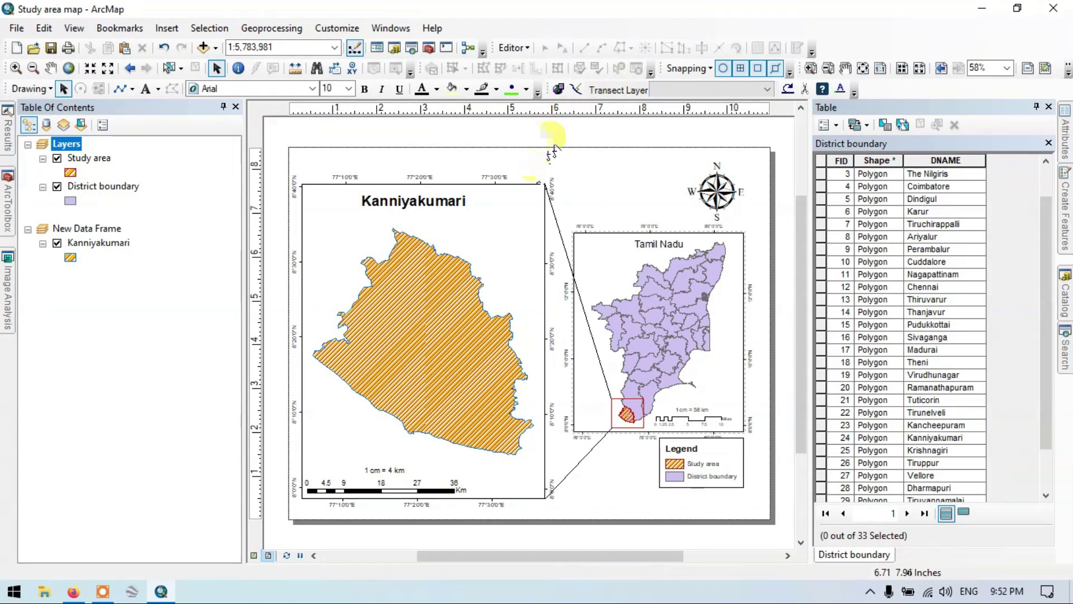
Save the map document in the mxd folder under the new name Study area map1, without replacing the existing file
click(16, 28)
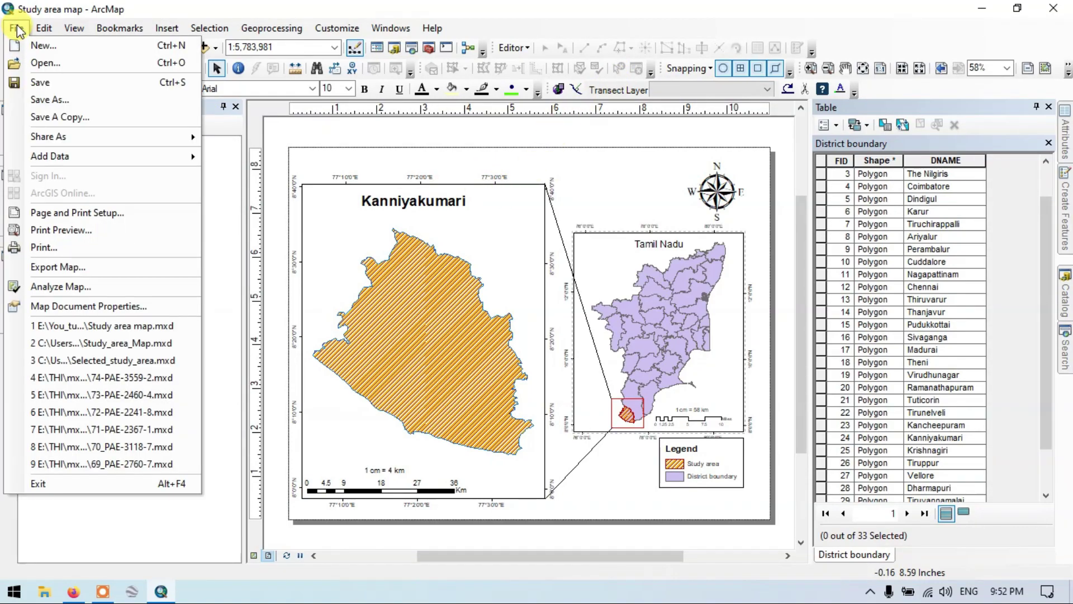
click(84, 99)
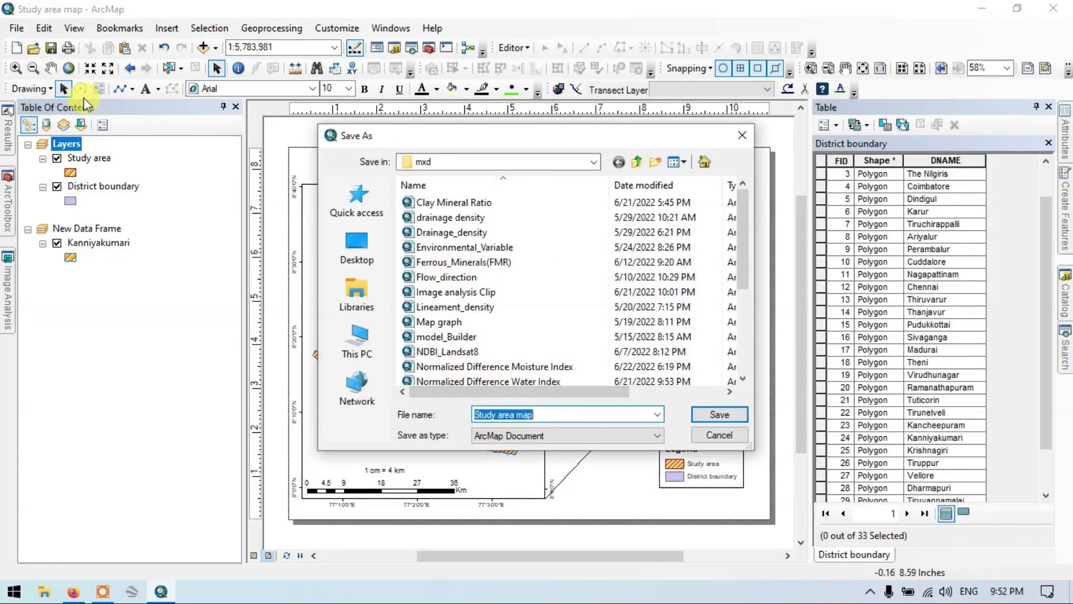
click(538, 415)
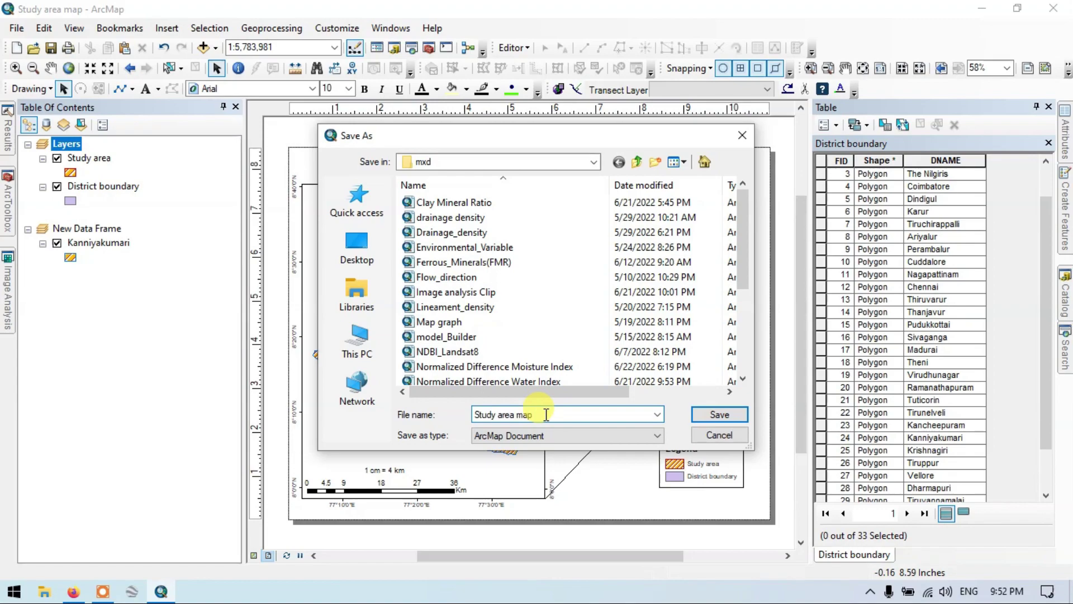
click(720, 414)
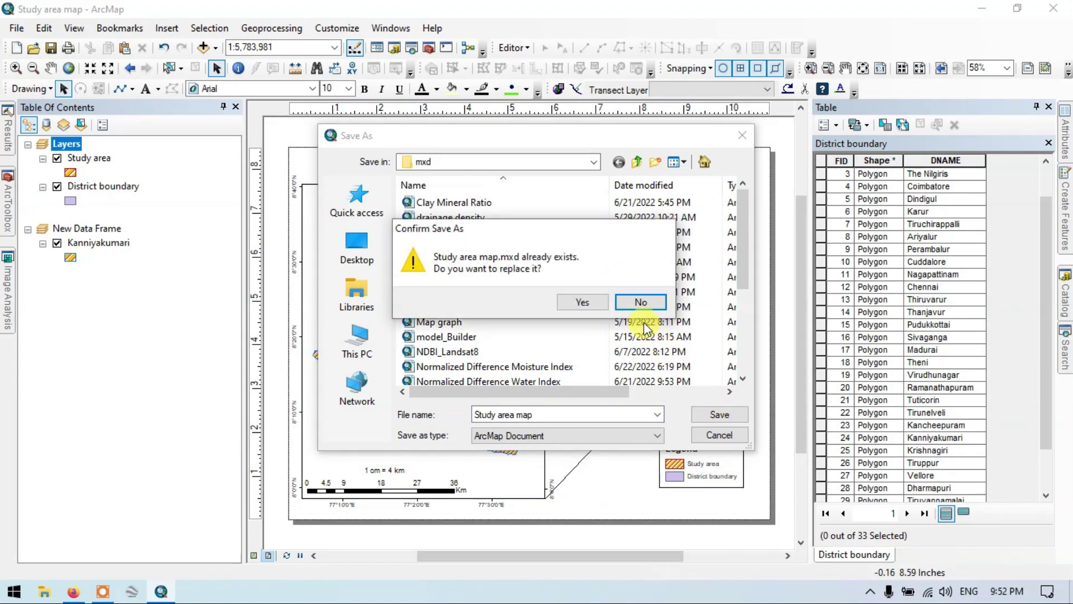
click(629, 302)
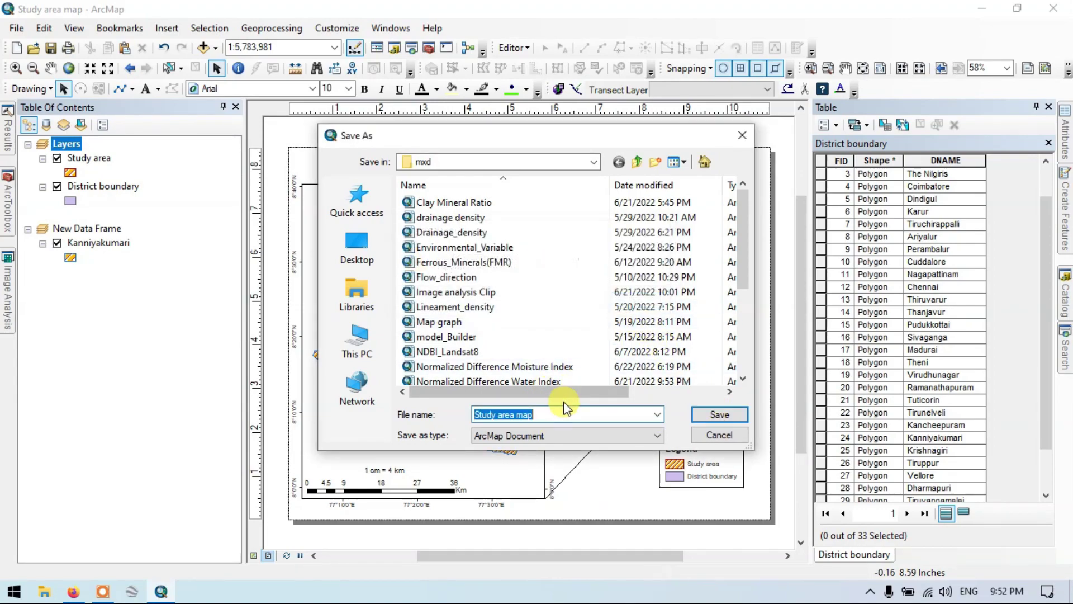
click(550, 415)
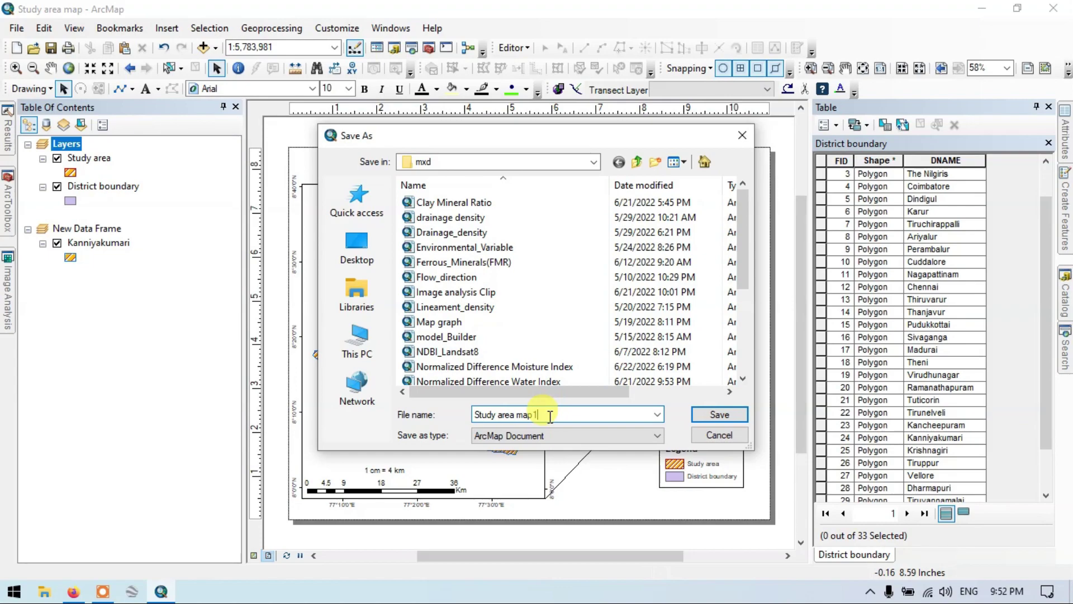
text(1)
click(719, 414)
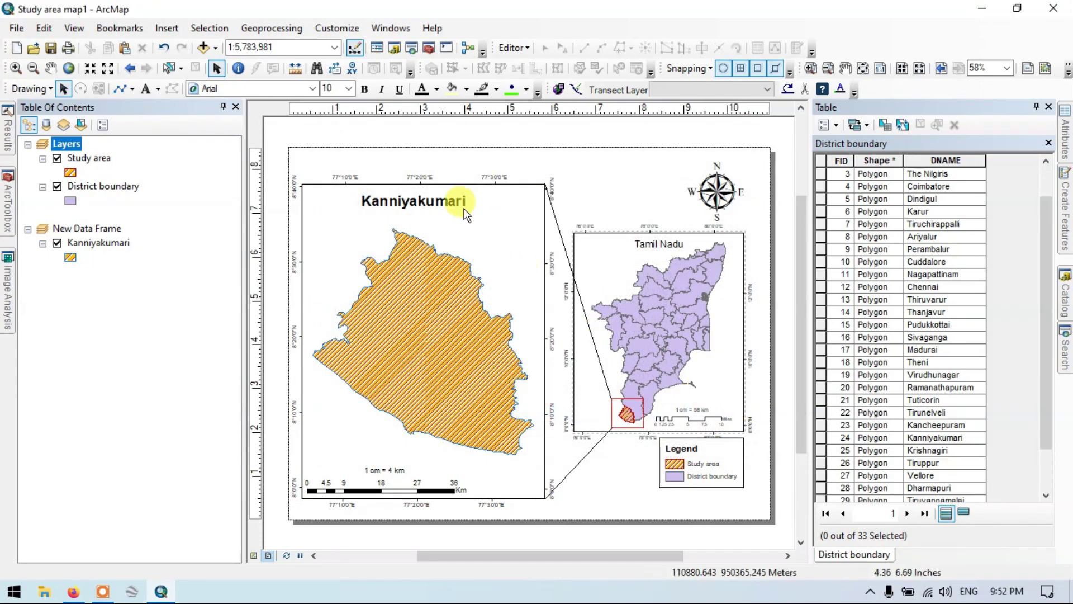
Export the map layout as a JPEG image named Study area map1 at 350 dpi
click(14, 29)
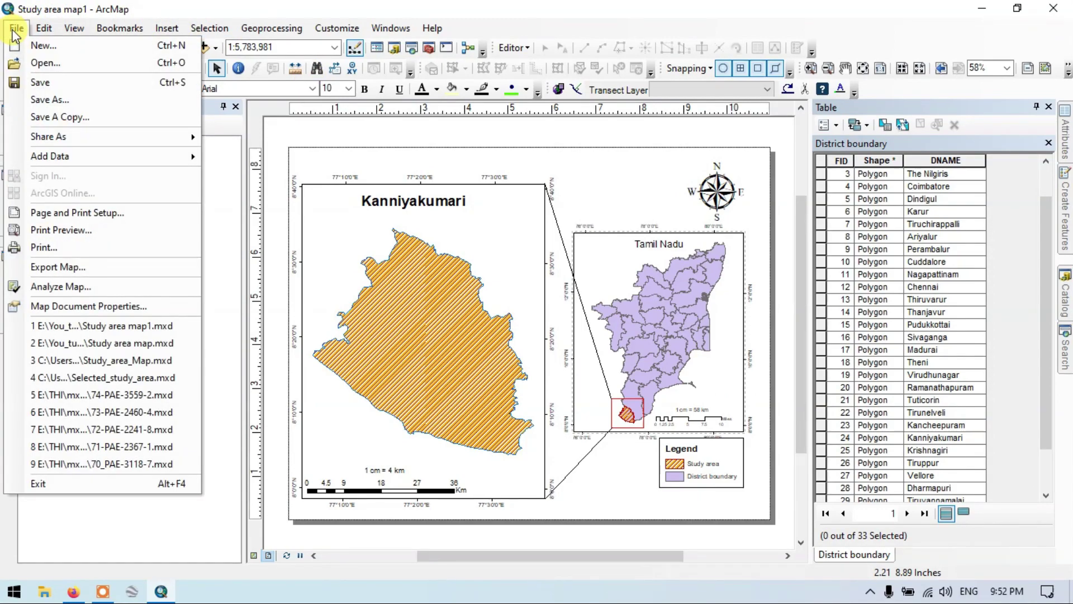
click(96, 269)
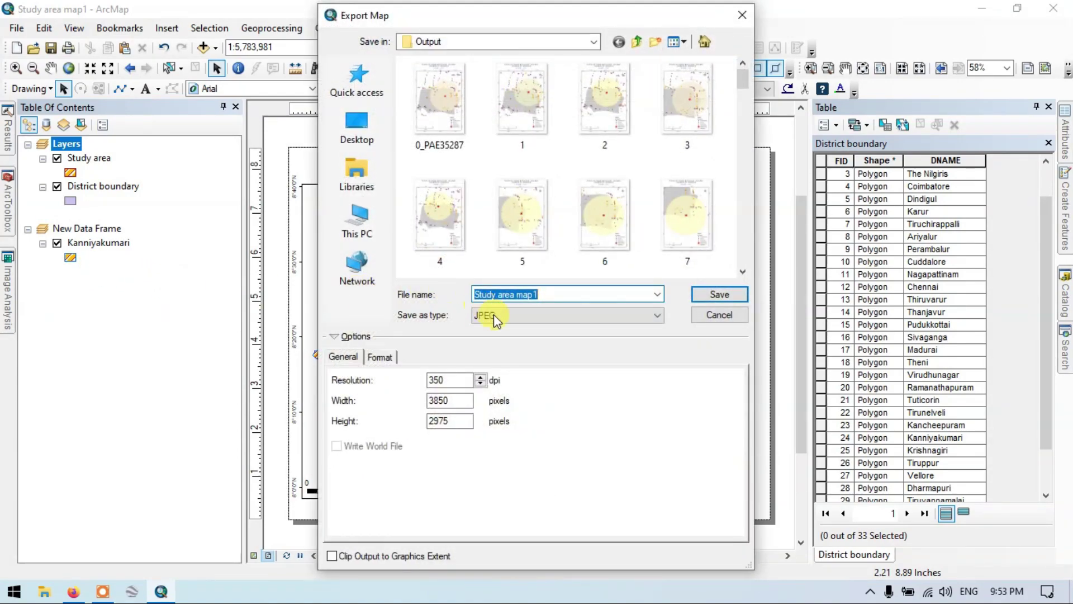
click(462, 383)
click(520, 315)
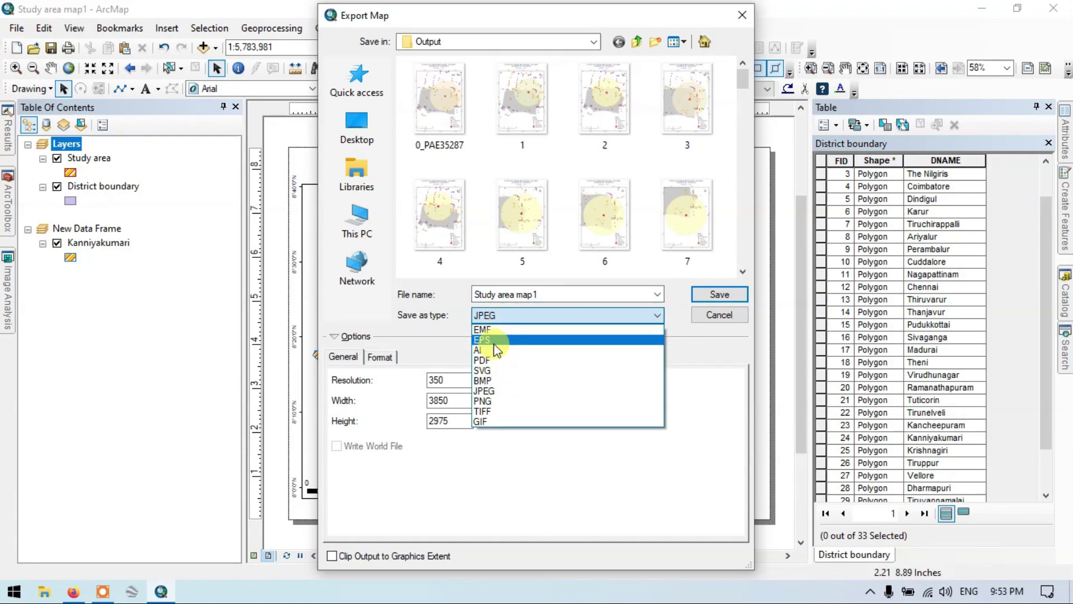
click(485, 391)
click(725, 291)
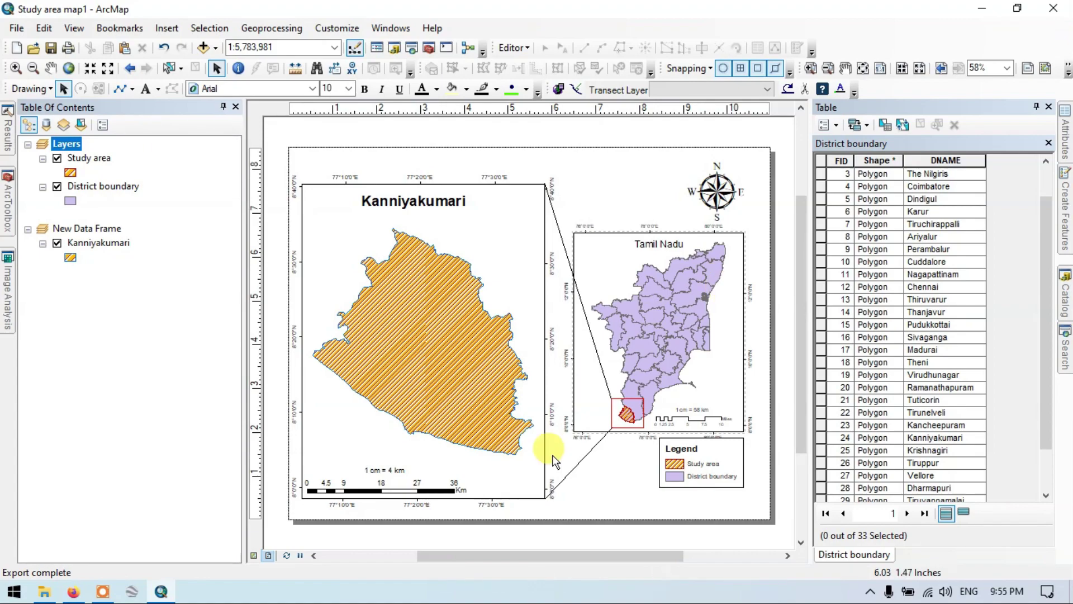
Switch to File Explorer and view the exported Study area map1 image from the Study_area folder, then minimize the viewer
click(44, 591)
click(244, 241)
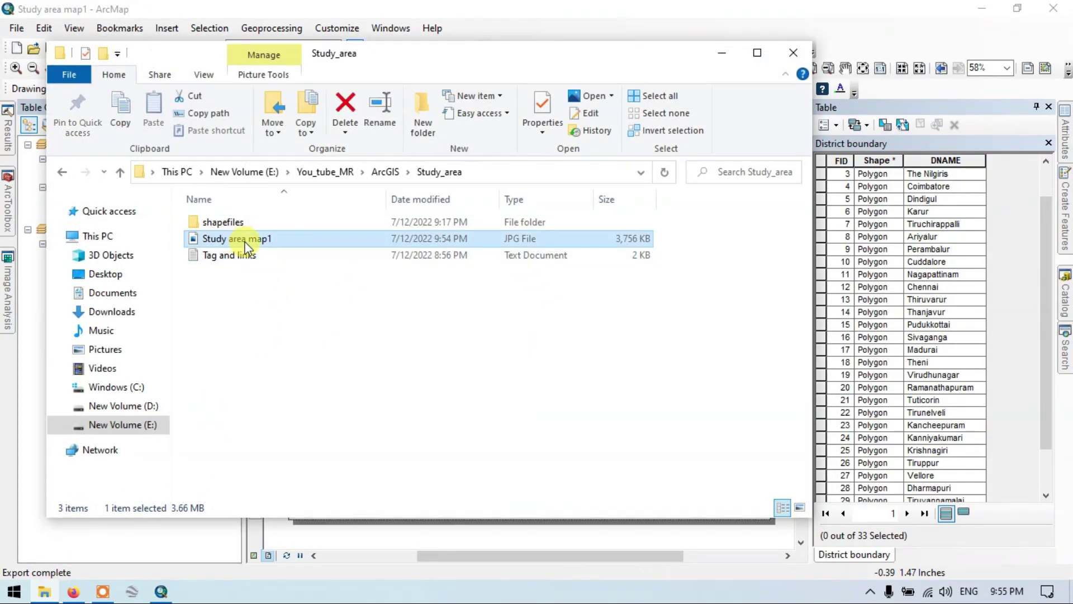
double_click(244, 240)
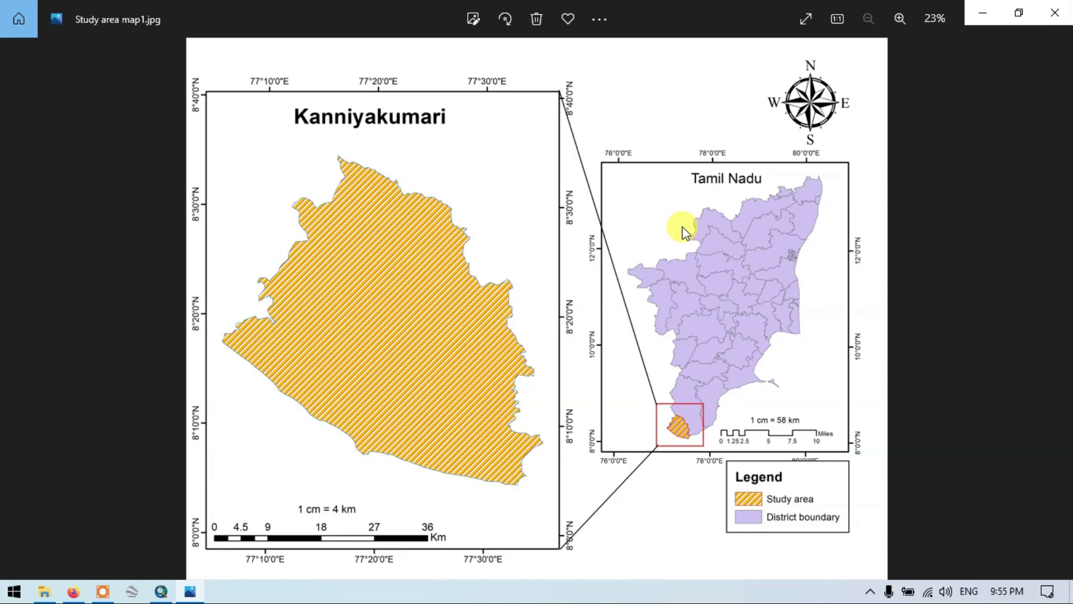
click(982, 15)
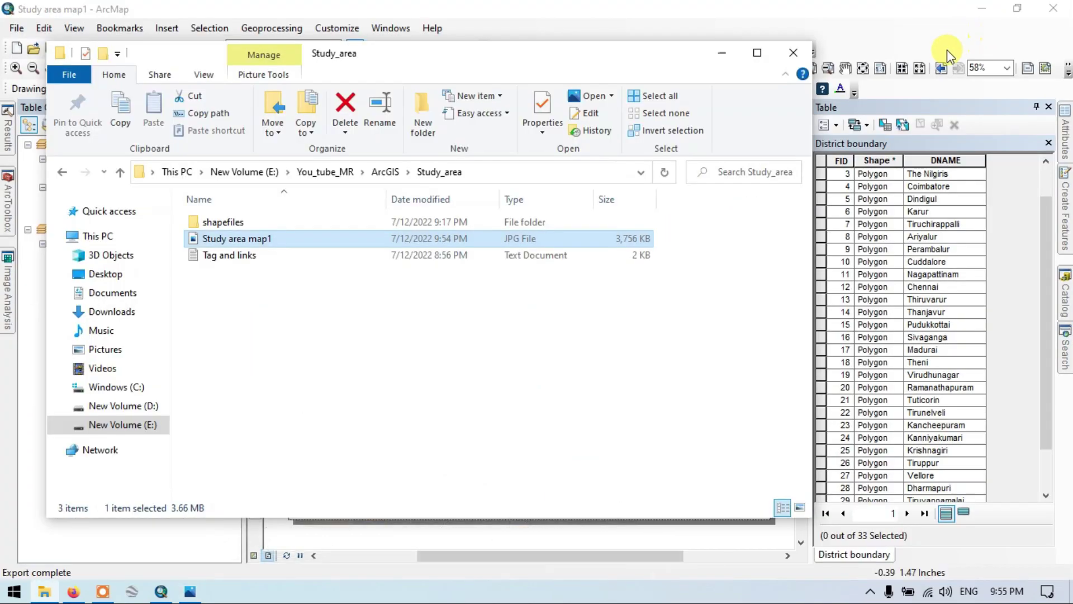